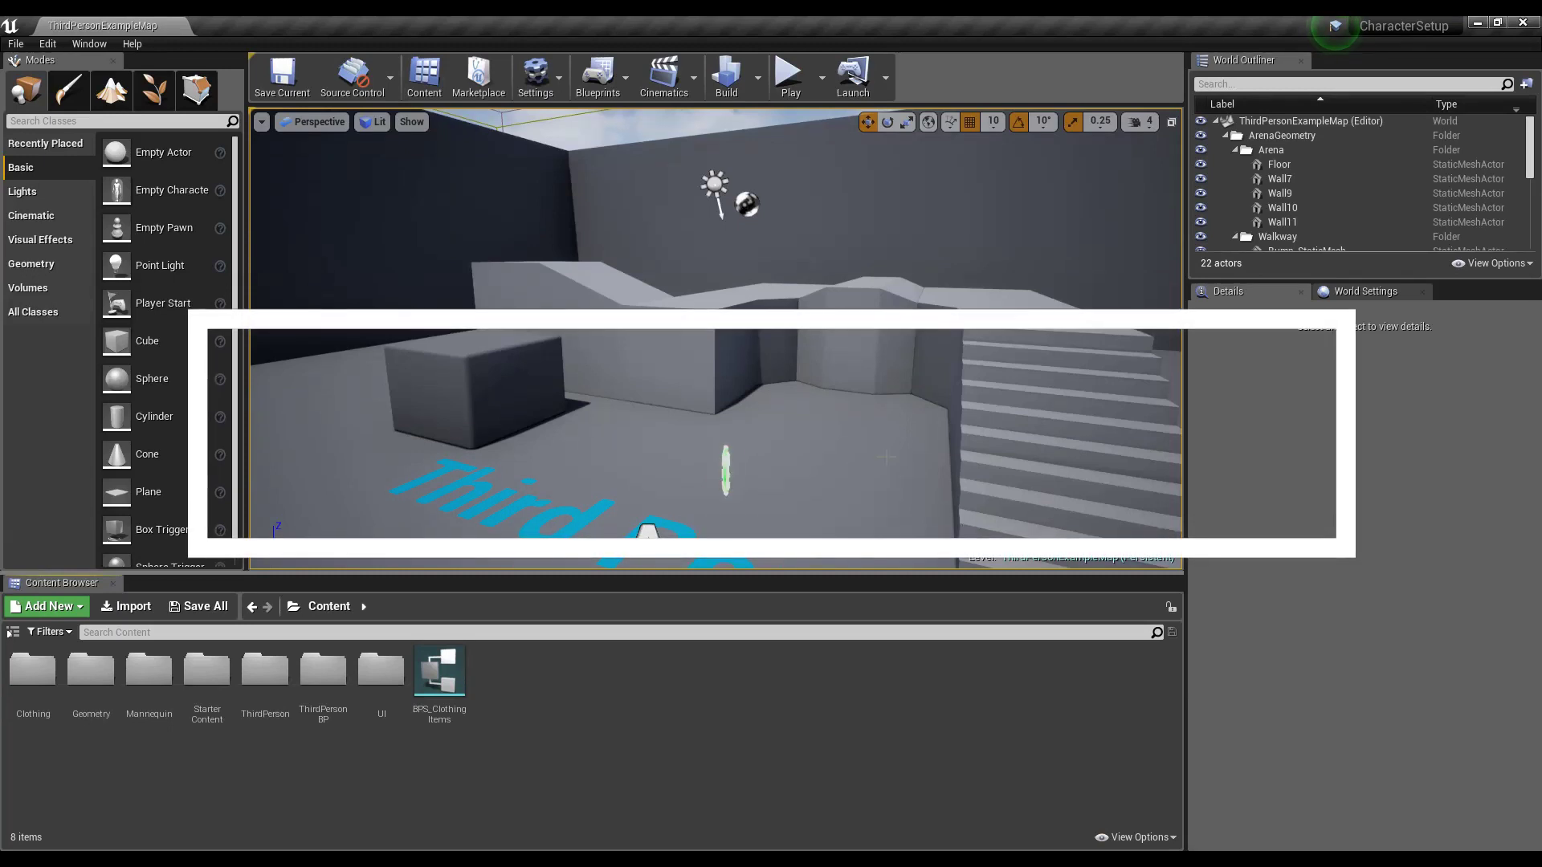
mouse_move(715, 339)
right_down()
mouse_move(795, 345)
mouse_move(610, 357)
mouse_move(554, 378)
mouse_move(586, 370)
mouse_move(514, 362)
mouse_move(562, 378)
mouse_move(691, 357)
right_up()
right_drag(630, 457, 630, 458)
mouse_move(782, 374)
right_down()
mouse_move(726, 379)
mouse_move(713, 354)
mouse_move(741, 383)
mouse_move(817, 365)
mouse_move(781, 385)
mouse_move(706, 366)
right_up()
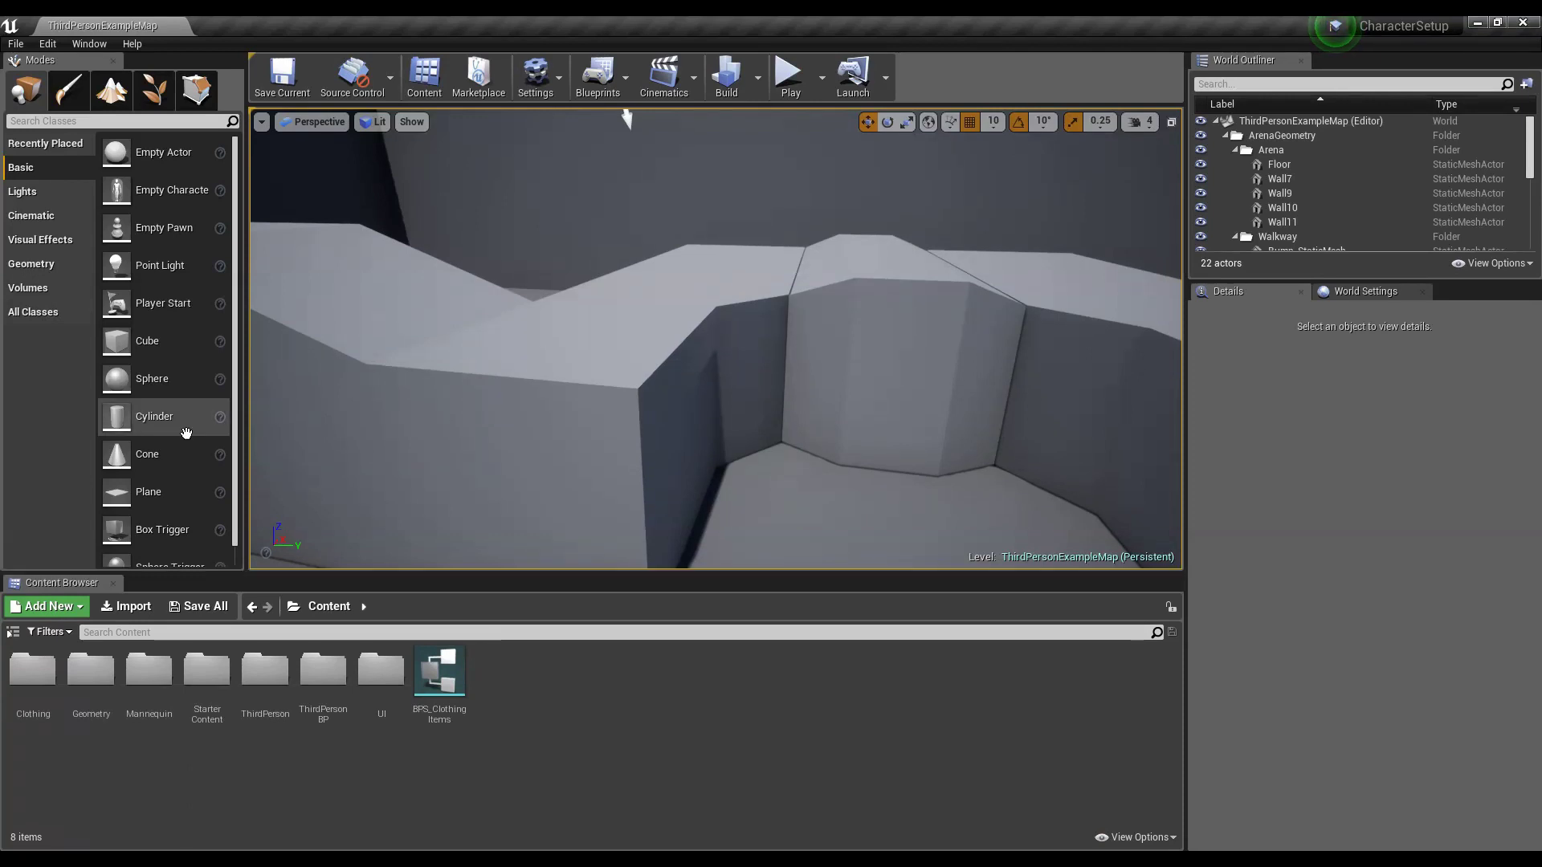
- Open the Outfit1 folder inside the project's Clothing folder
double_click(36, 669)
double_click(39, 663)
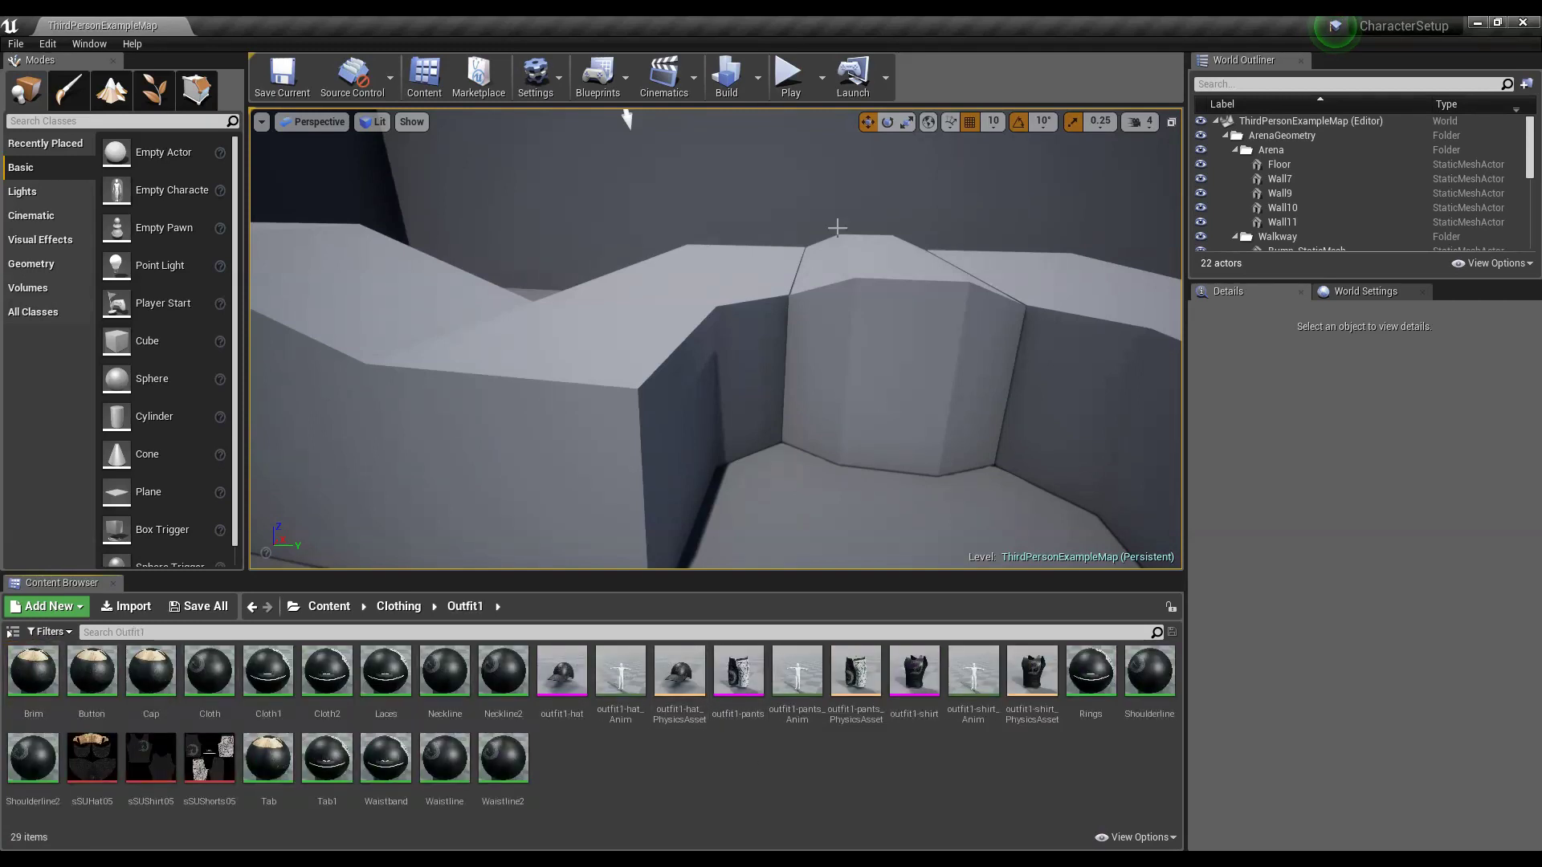
- Play the level in the editor, walk the character around, and apply Outfit 1 from the in-game outfit menu
click(789, 88)
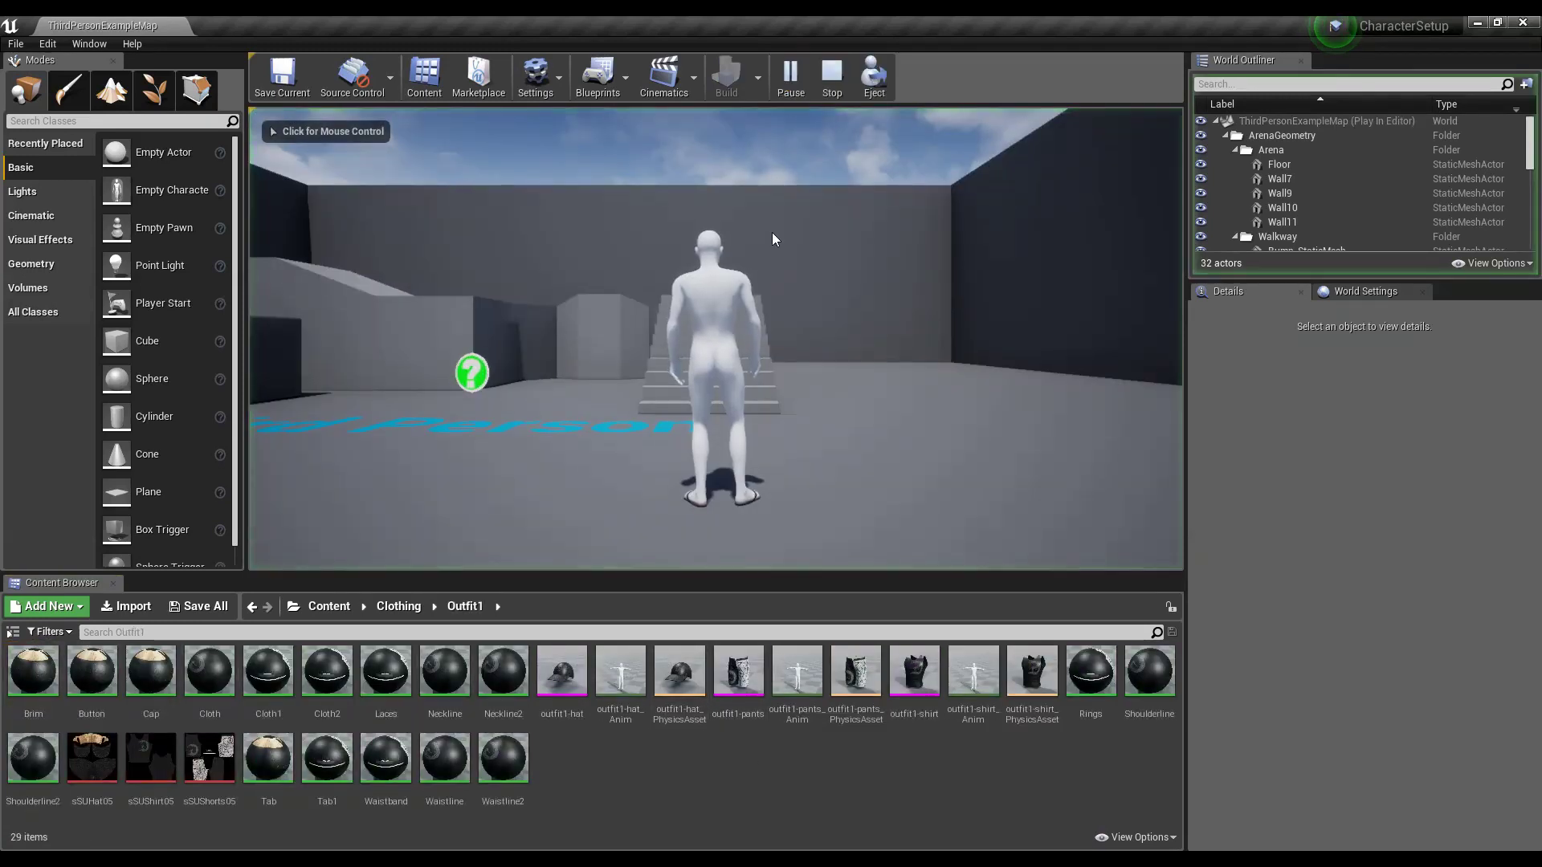
click(771, 184)
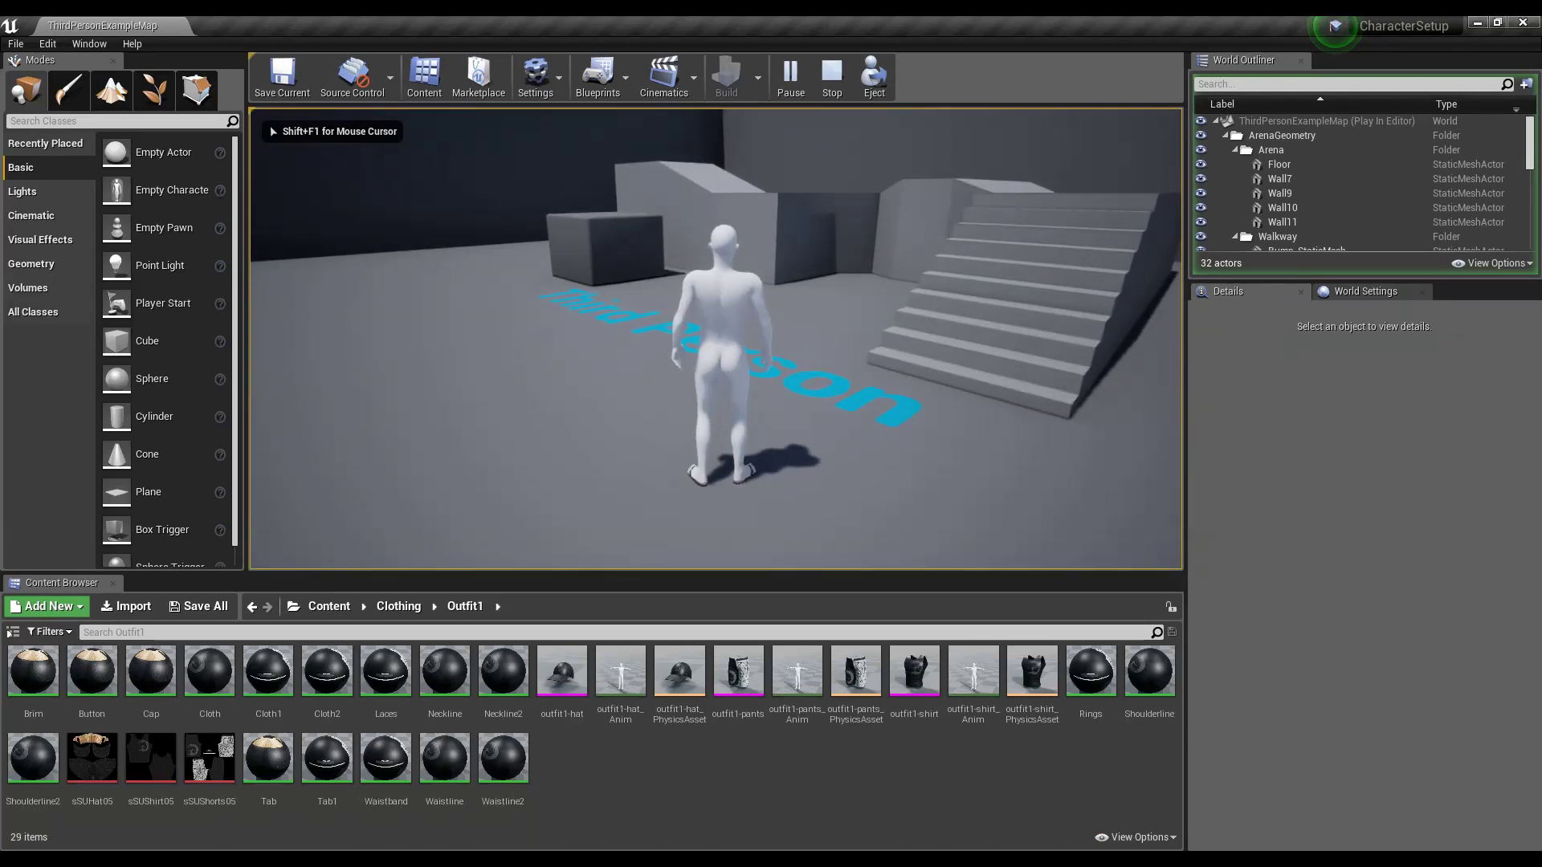
key(w)
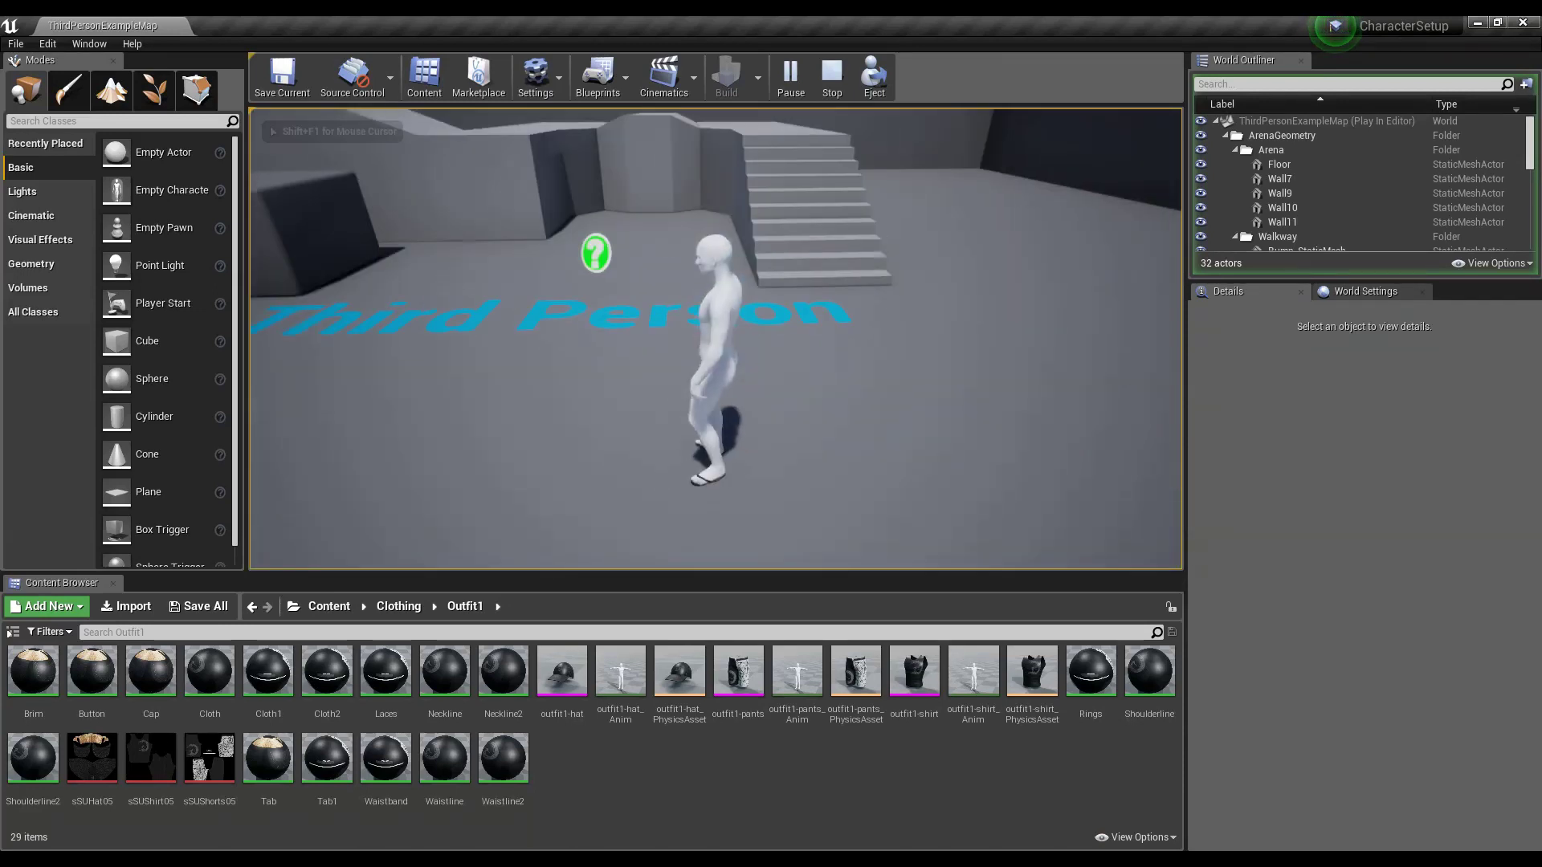
key(w)
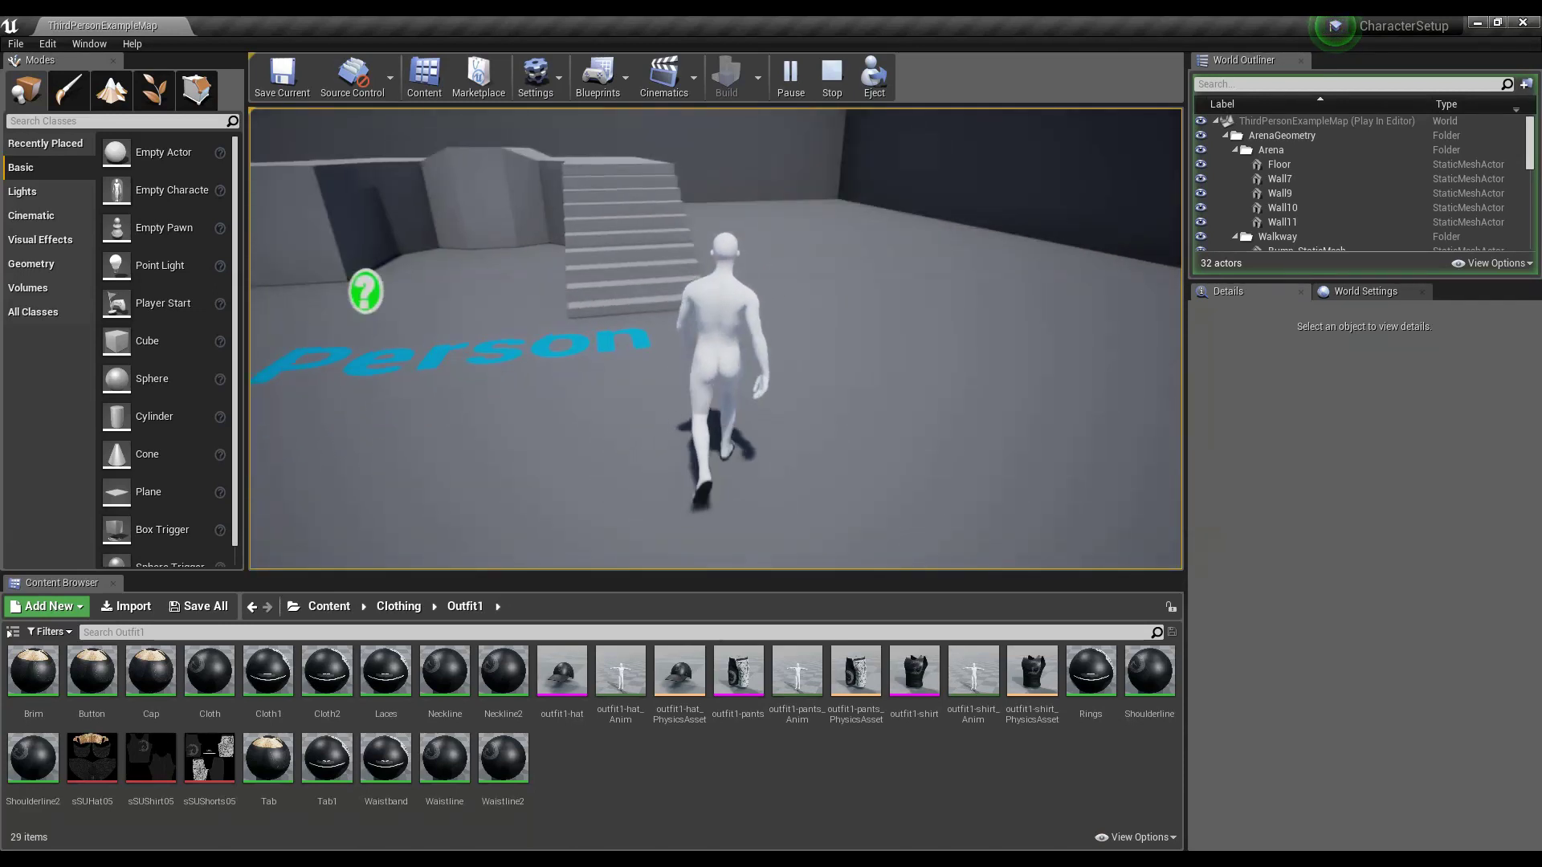
key(w)
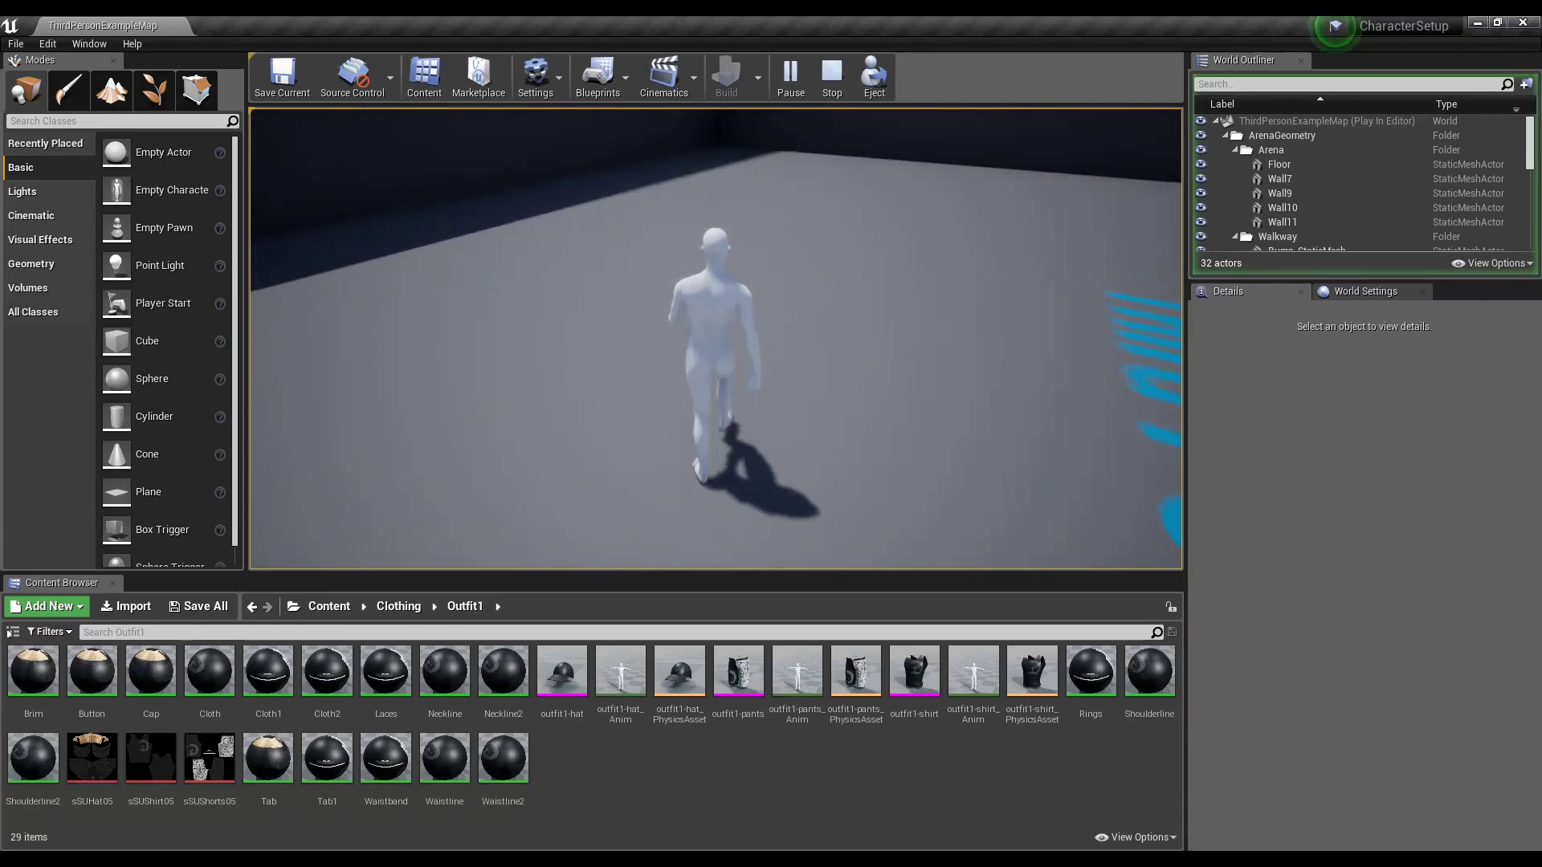
key(w)
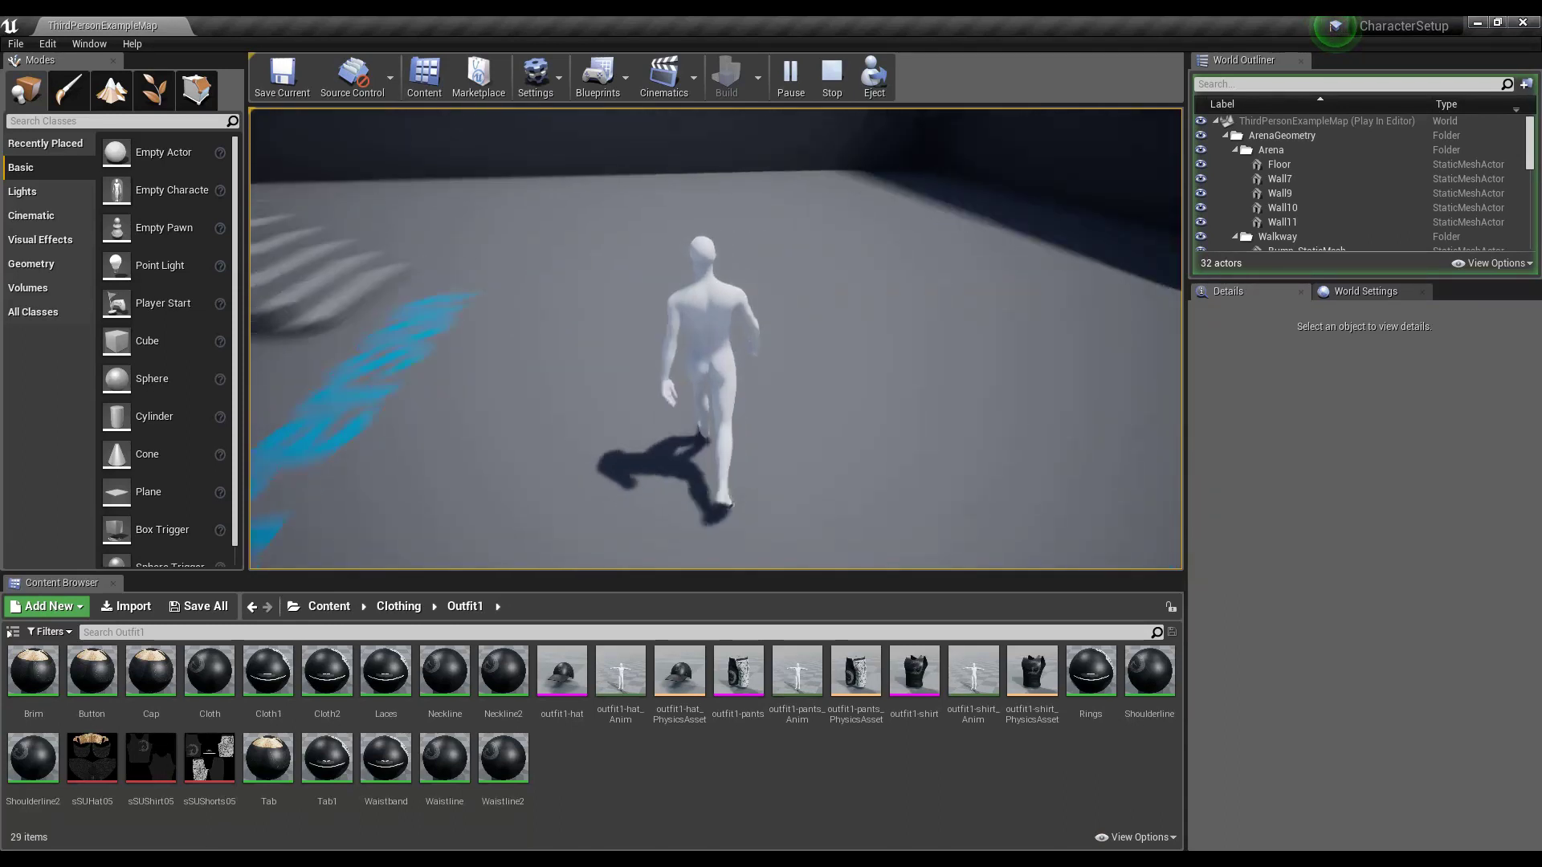
key(e)
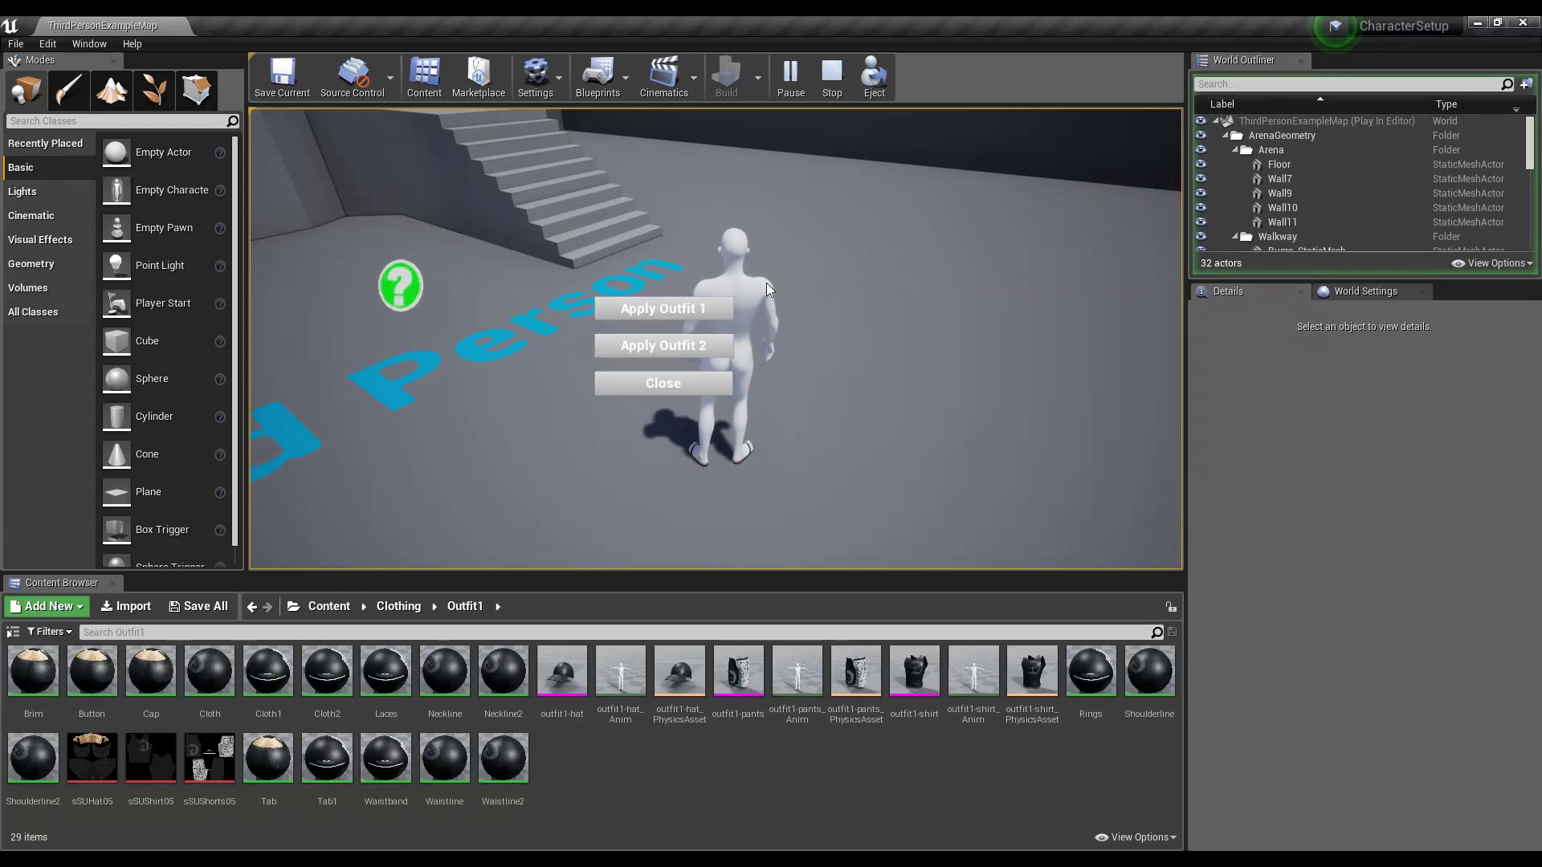
click(706, 310)
- Run the dressed character up the stairs and around the arena to check the outfit, and end the play session
key(w)
key(w)
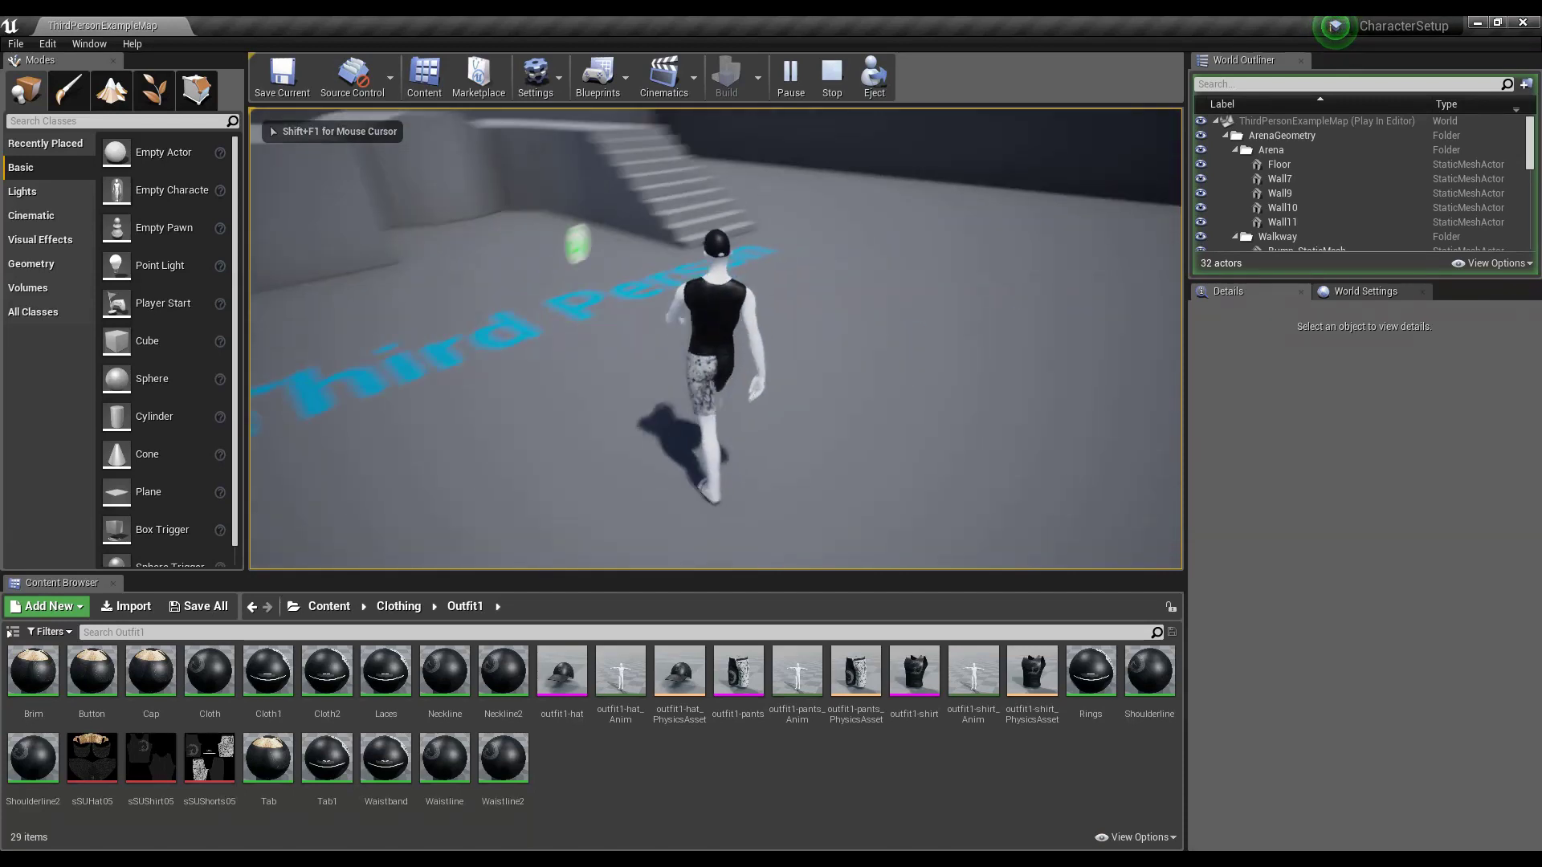
key(w)
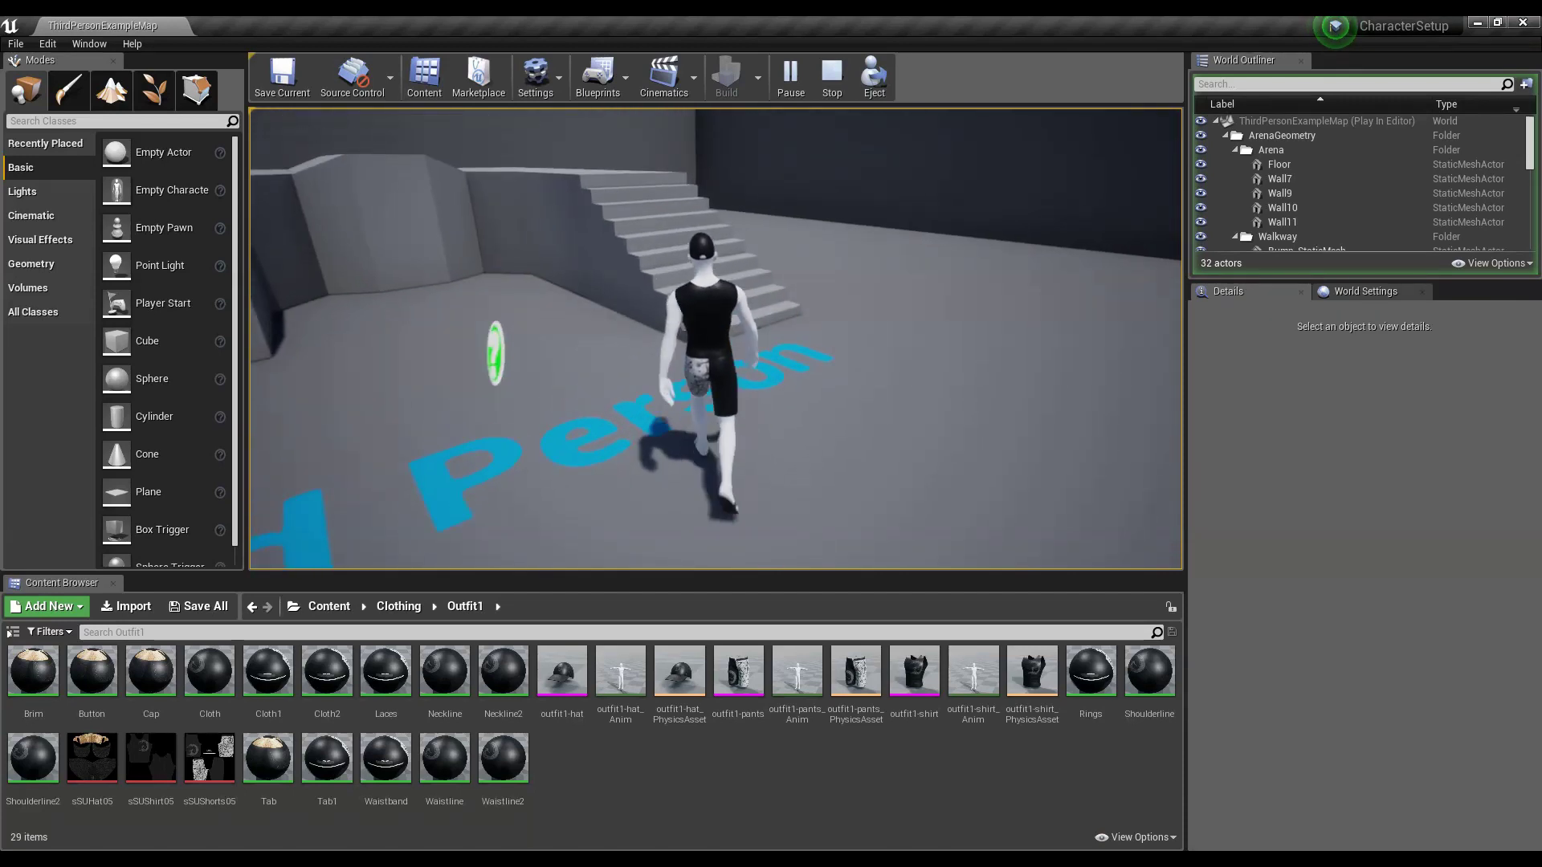
key(w)
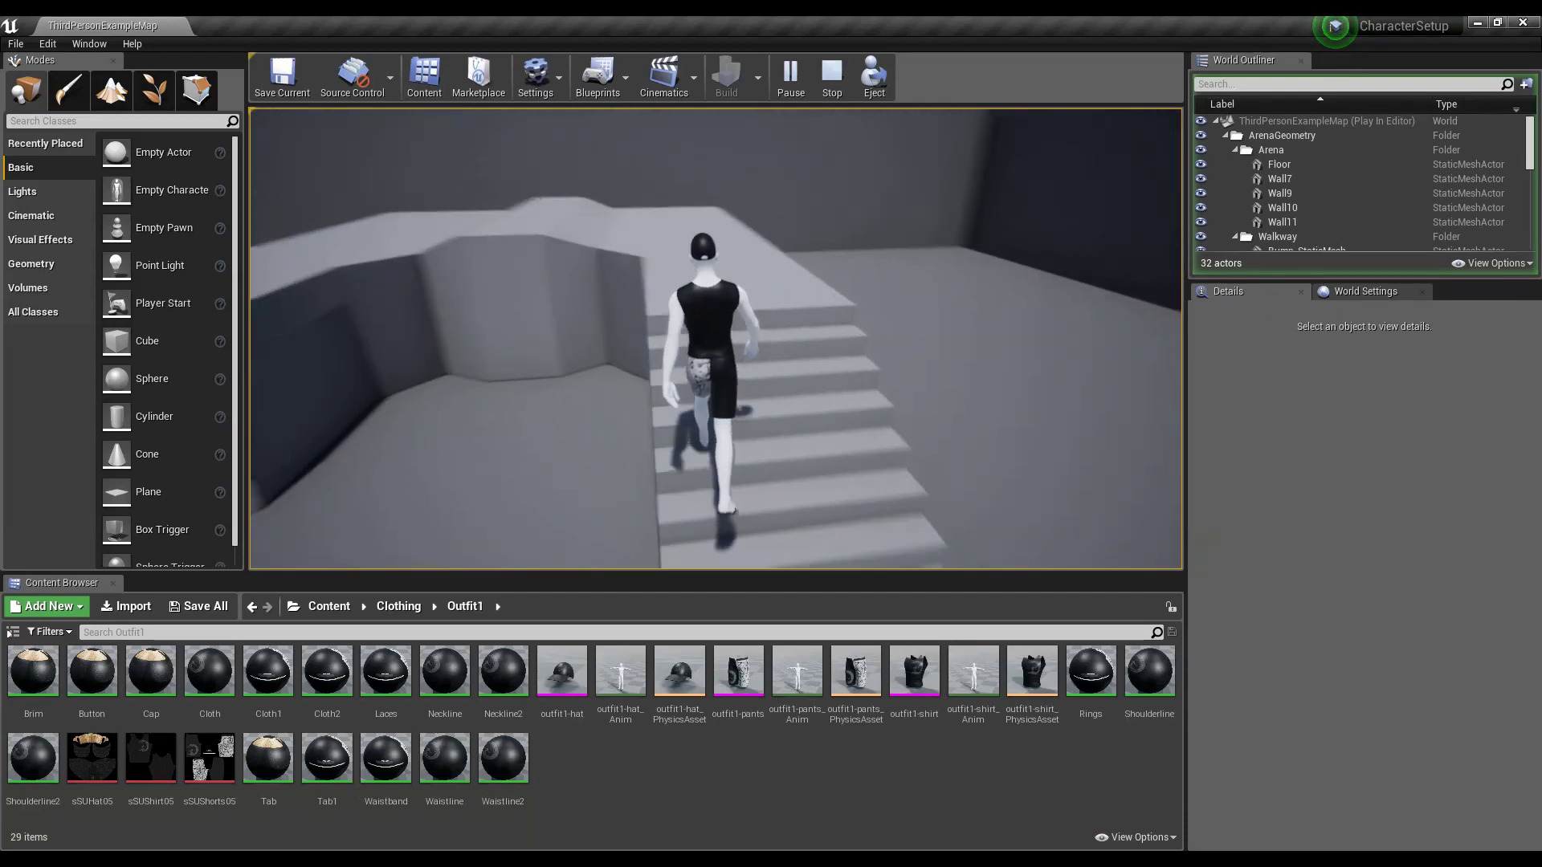
key(w)
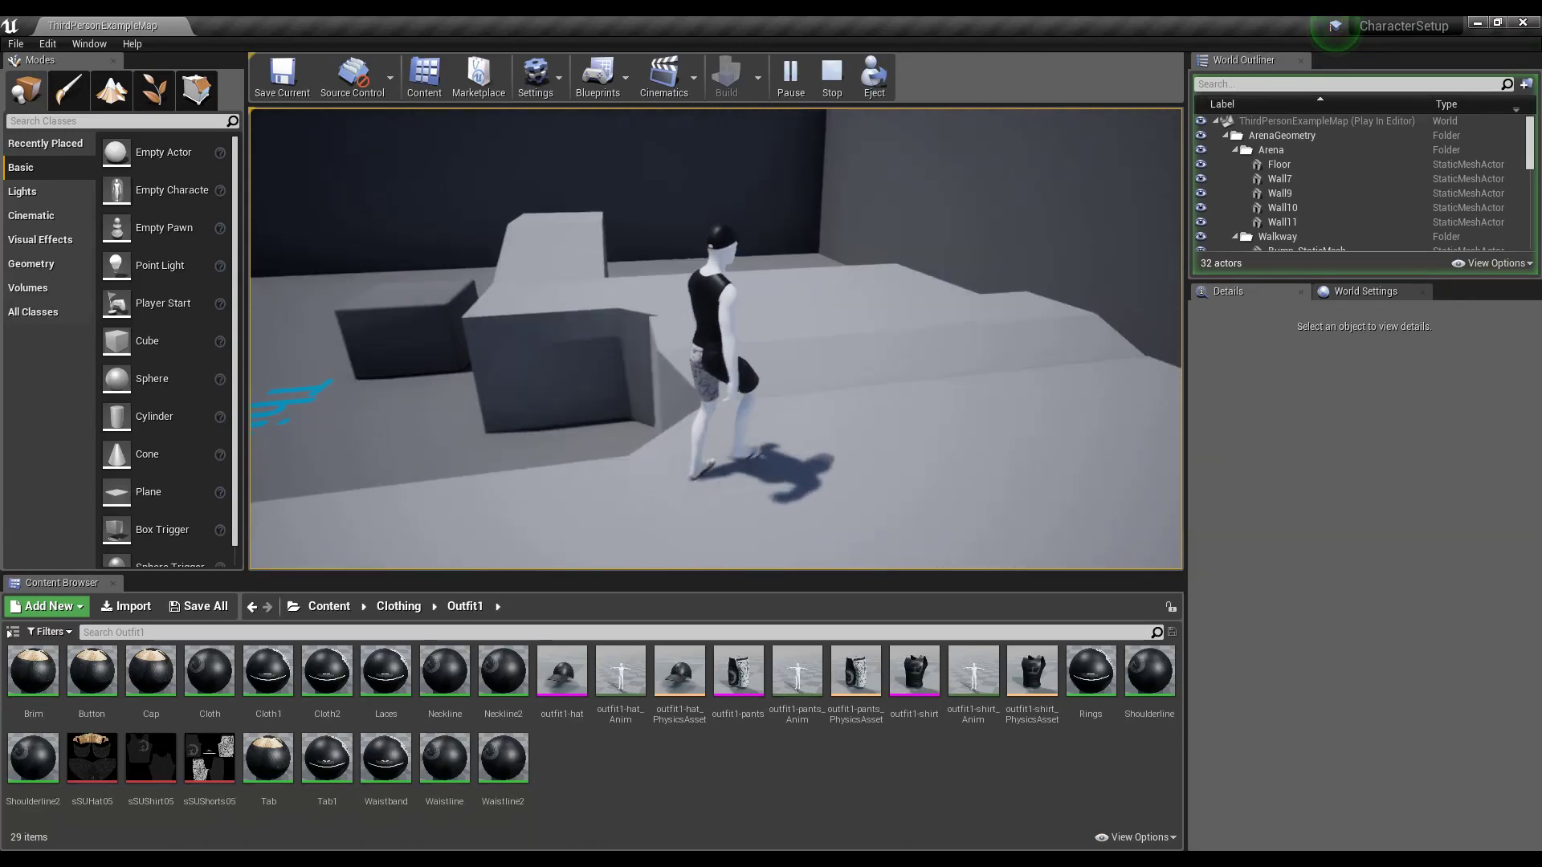
key(w)
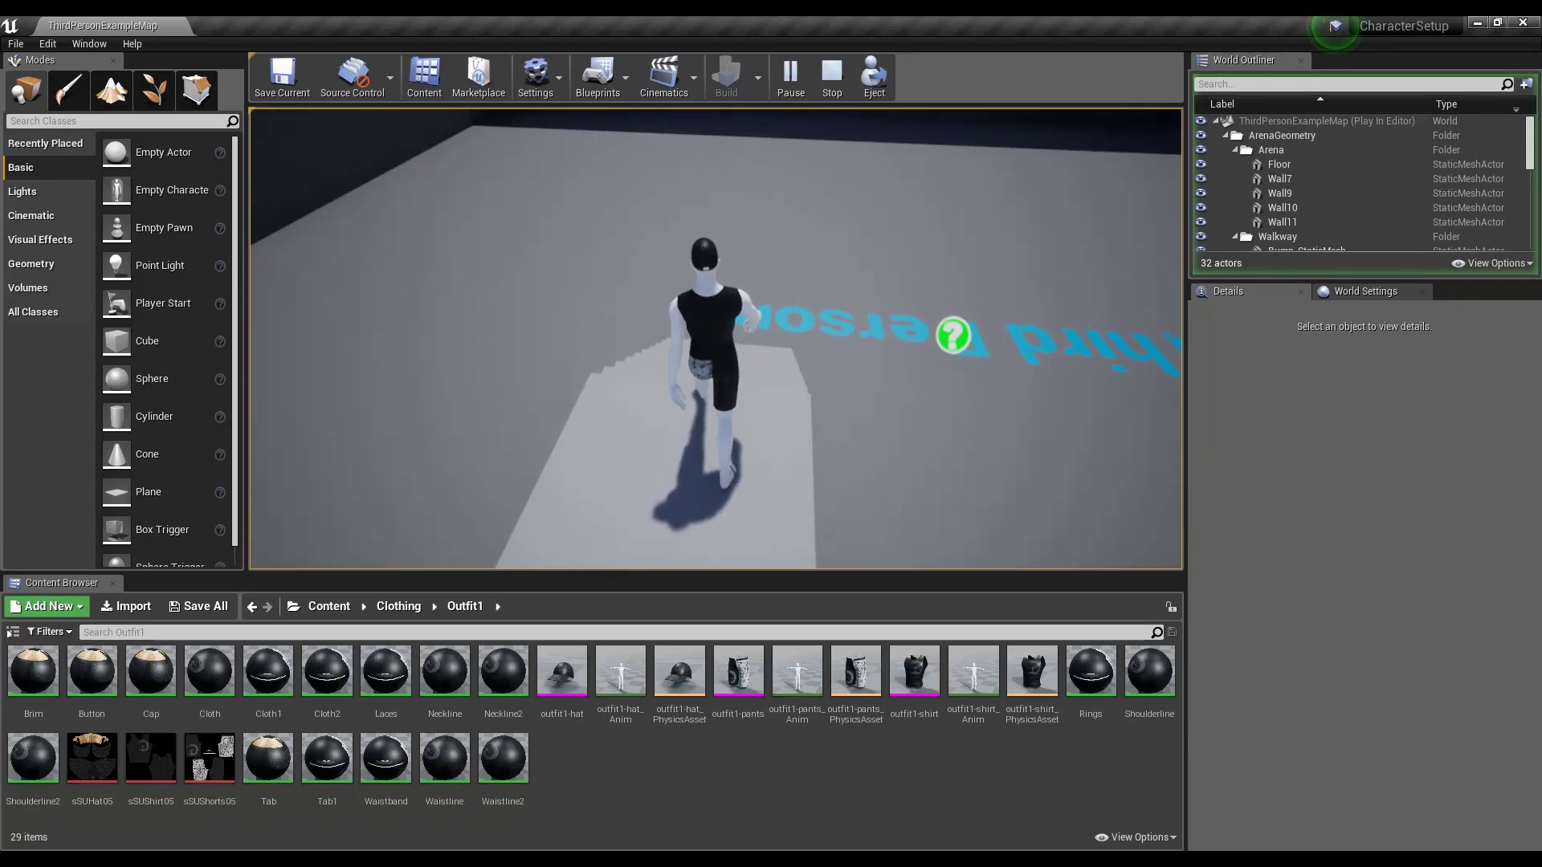
key(w)
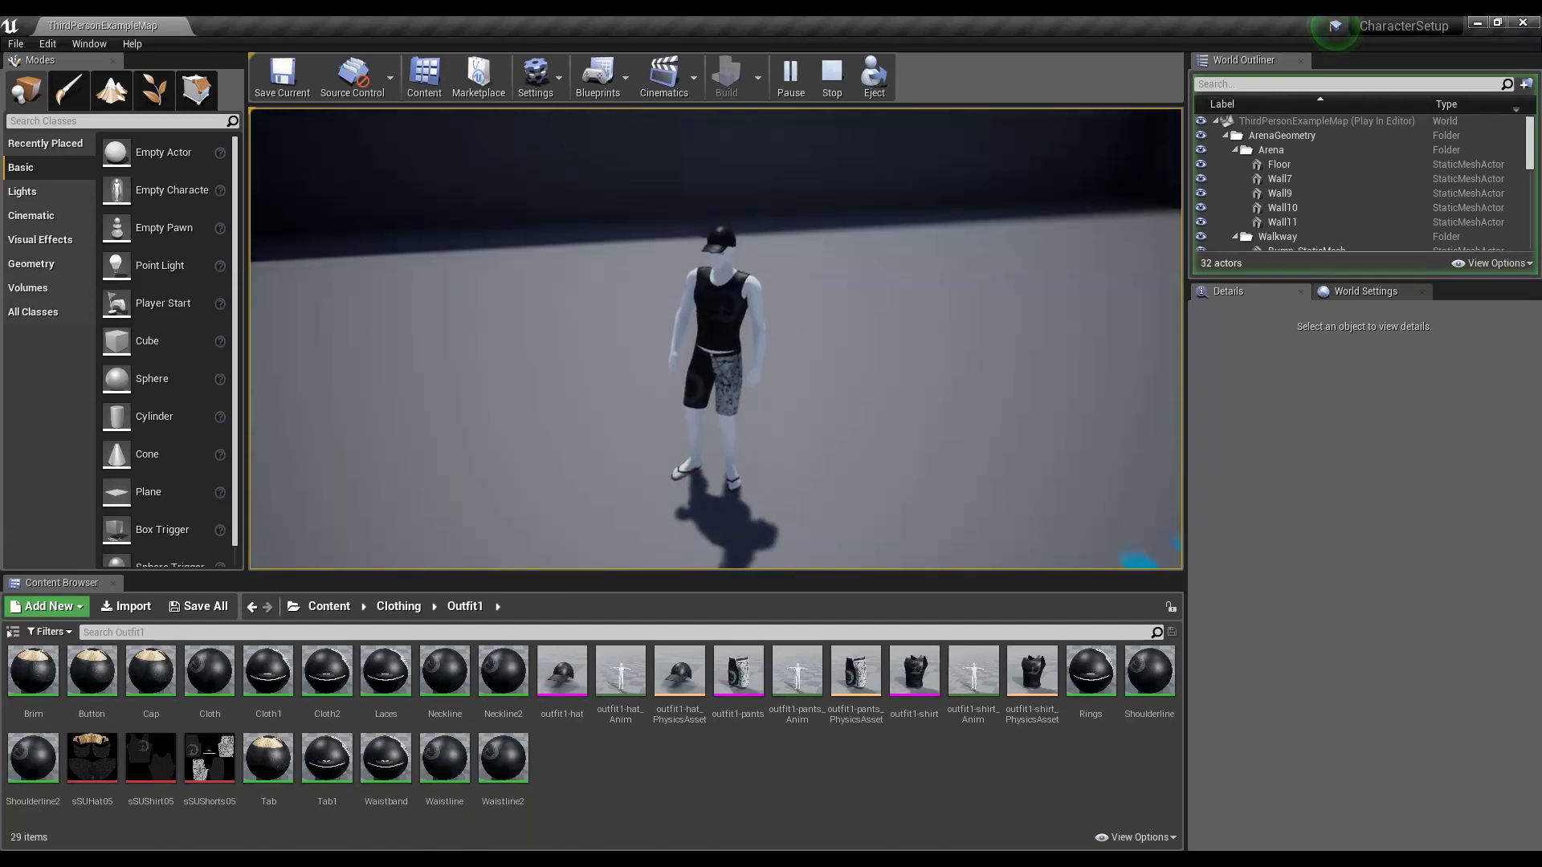
key(Escape)
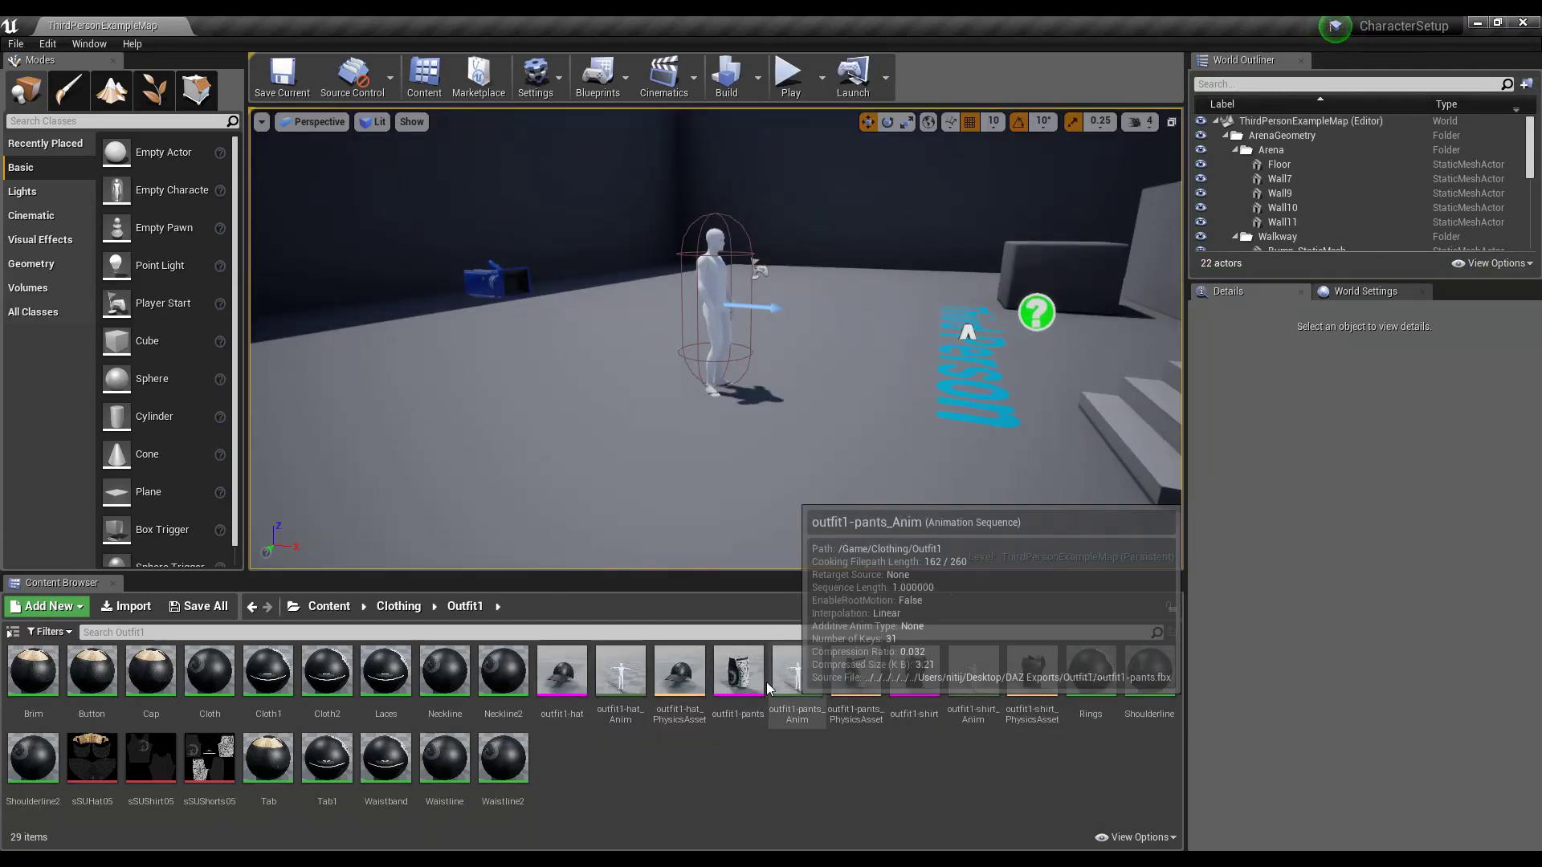
- Open the outfit1-pants skeletal mesh and inspect its textured front and sides up close
double_click(739, 680)
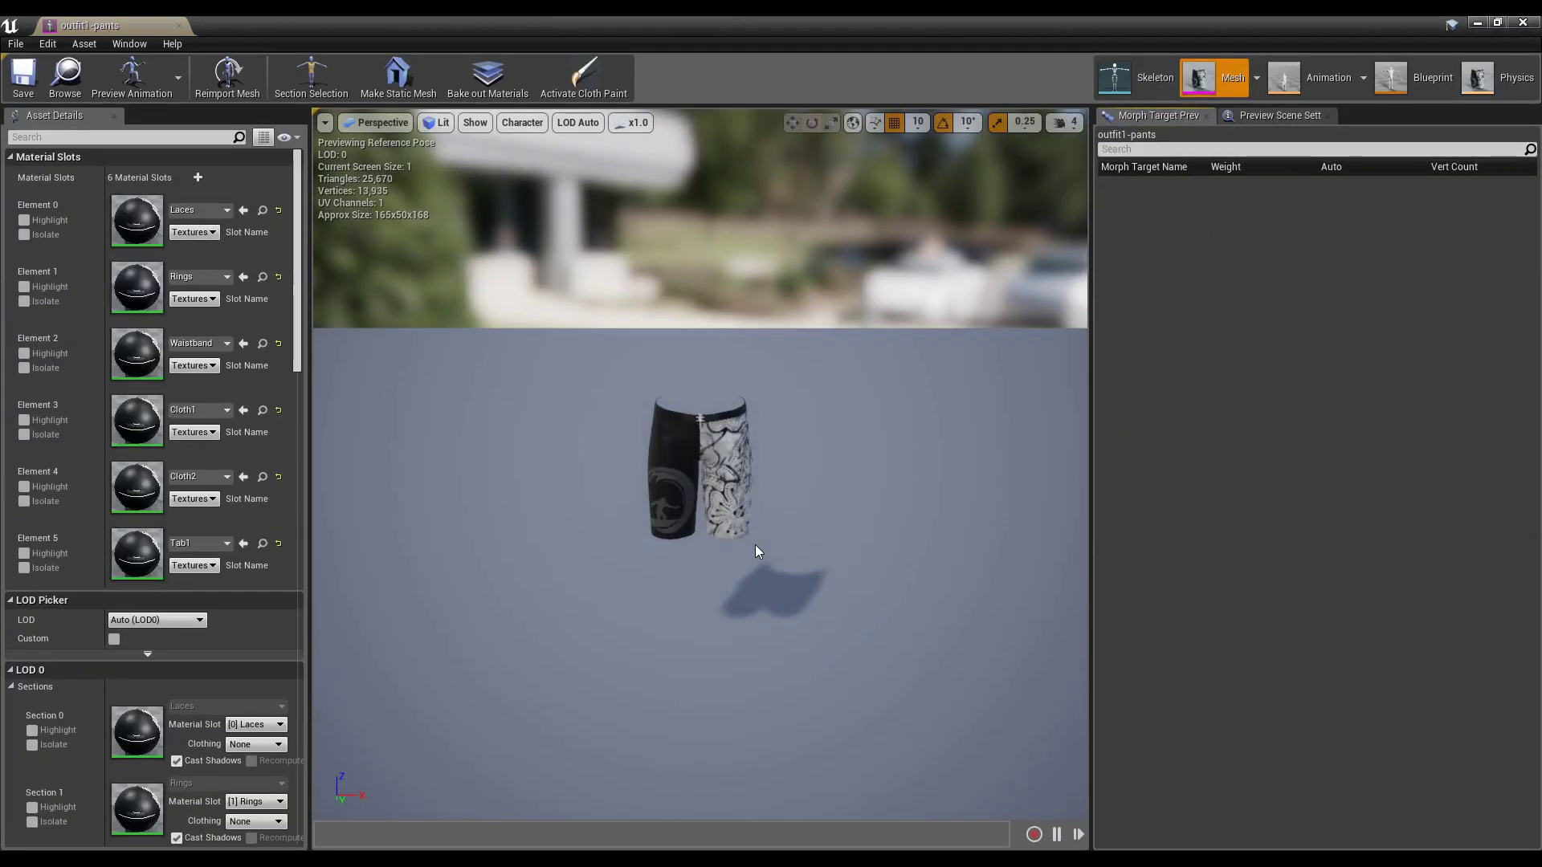
mouse_move(752, 410)
mouse_down()
mouse_move(719, 399)
mouse_move(796, 403)
mouse_move(659, 399)
mouse_move(795, 400)
mouse_move(691, 392)
mouse_move(771, 402)
mouse_up()
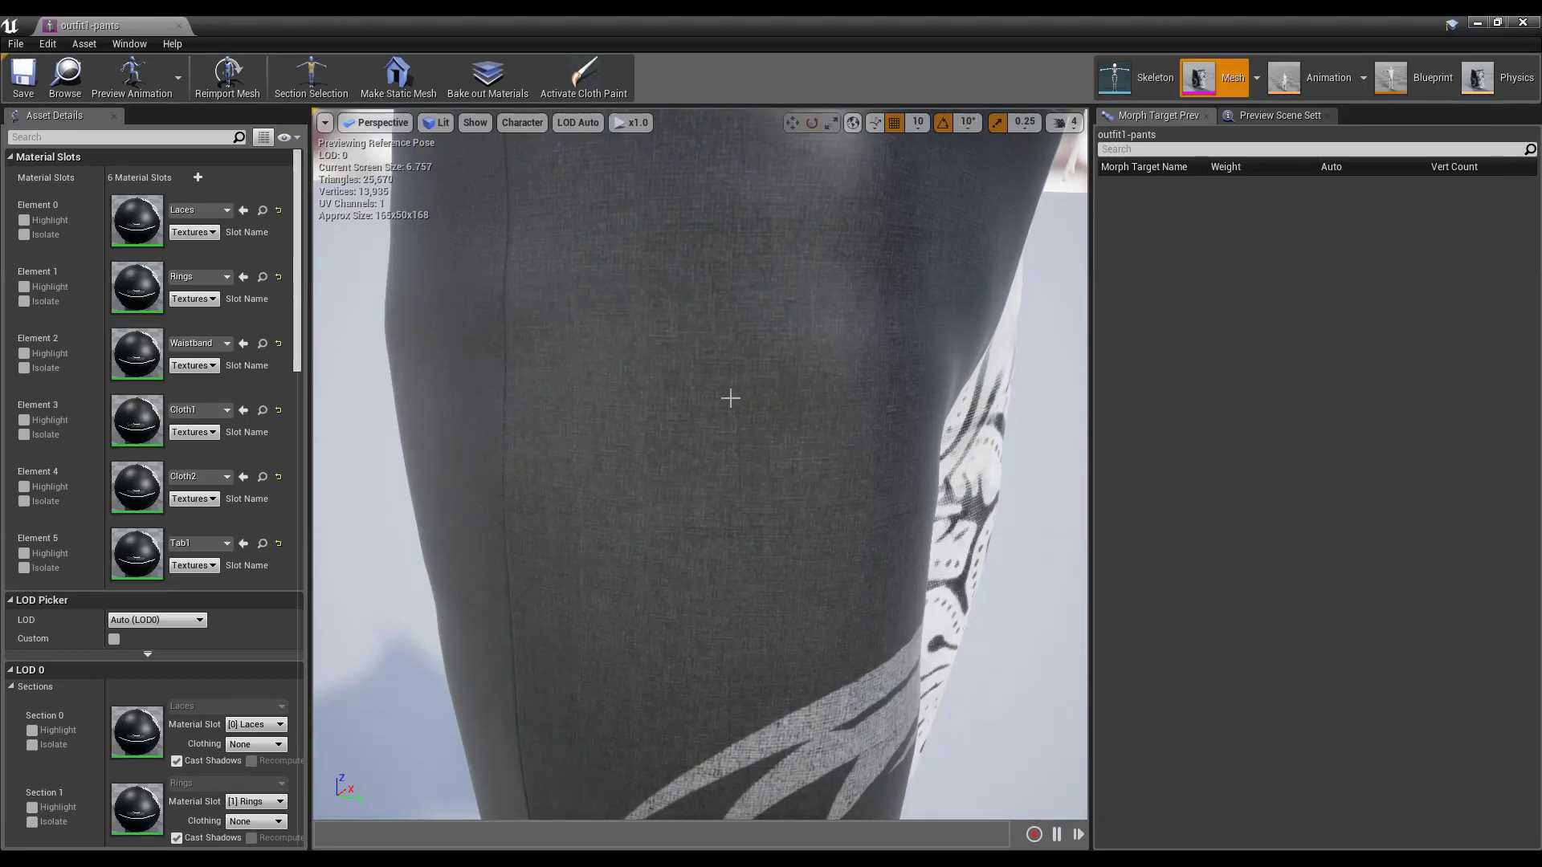
key(f)
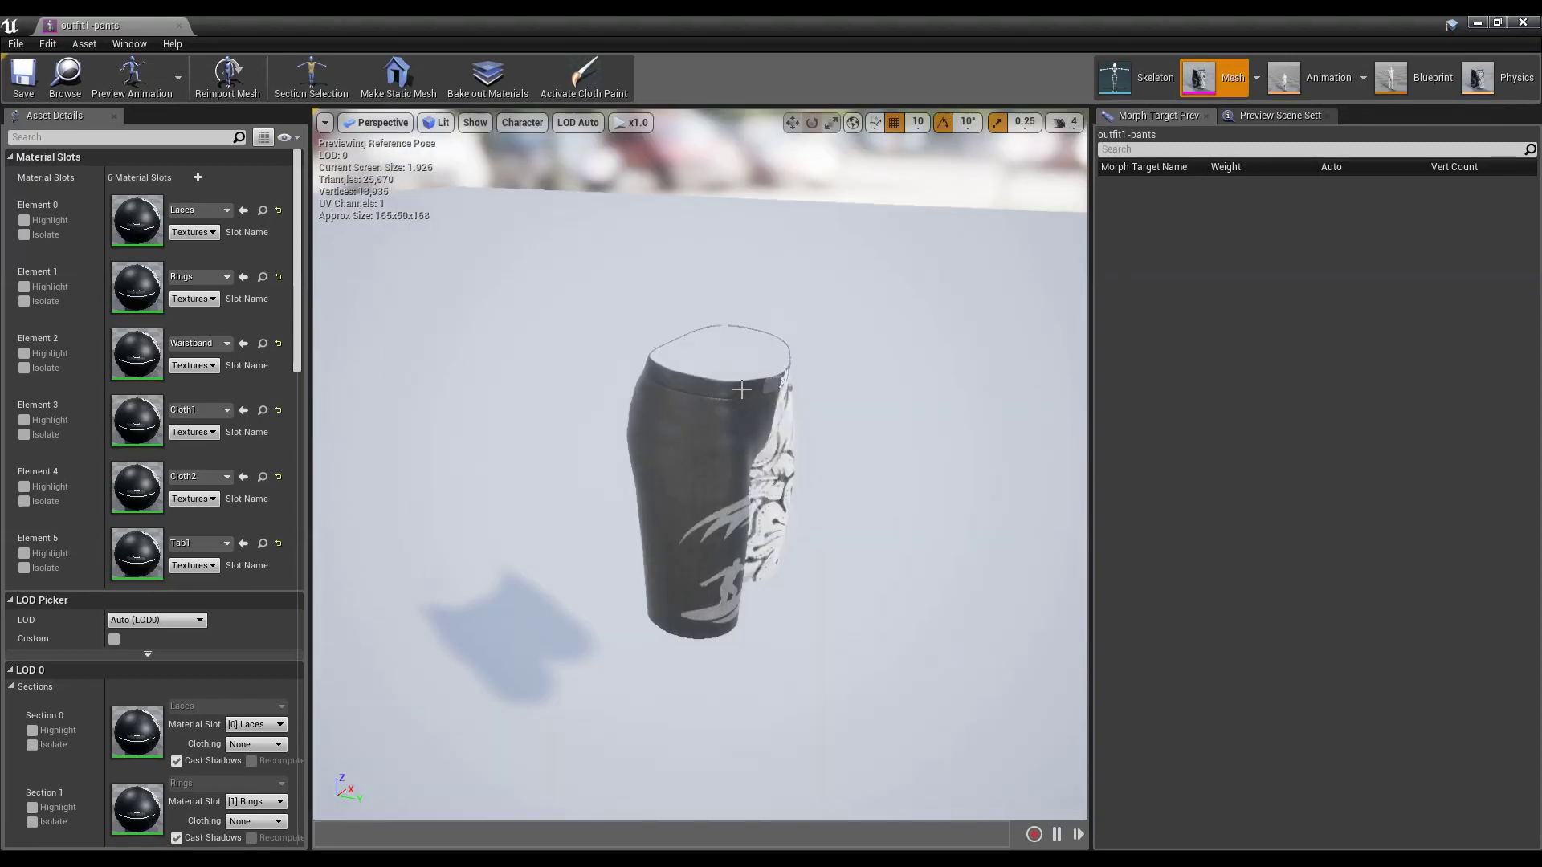
drag(694, 396, 654, 338)
middle_drag(667, 394, 687, 430)
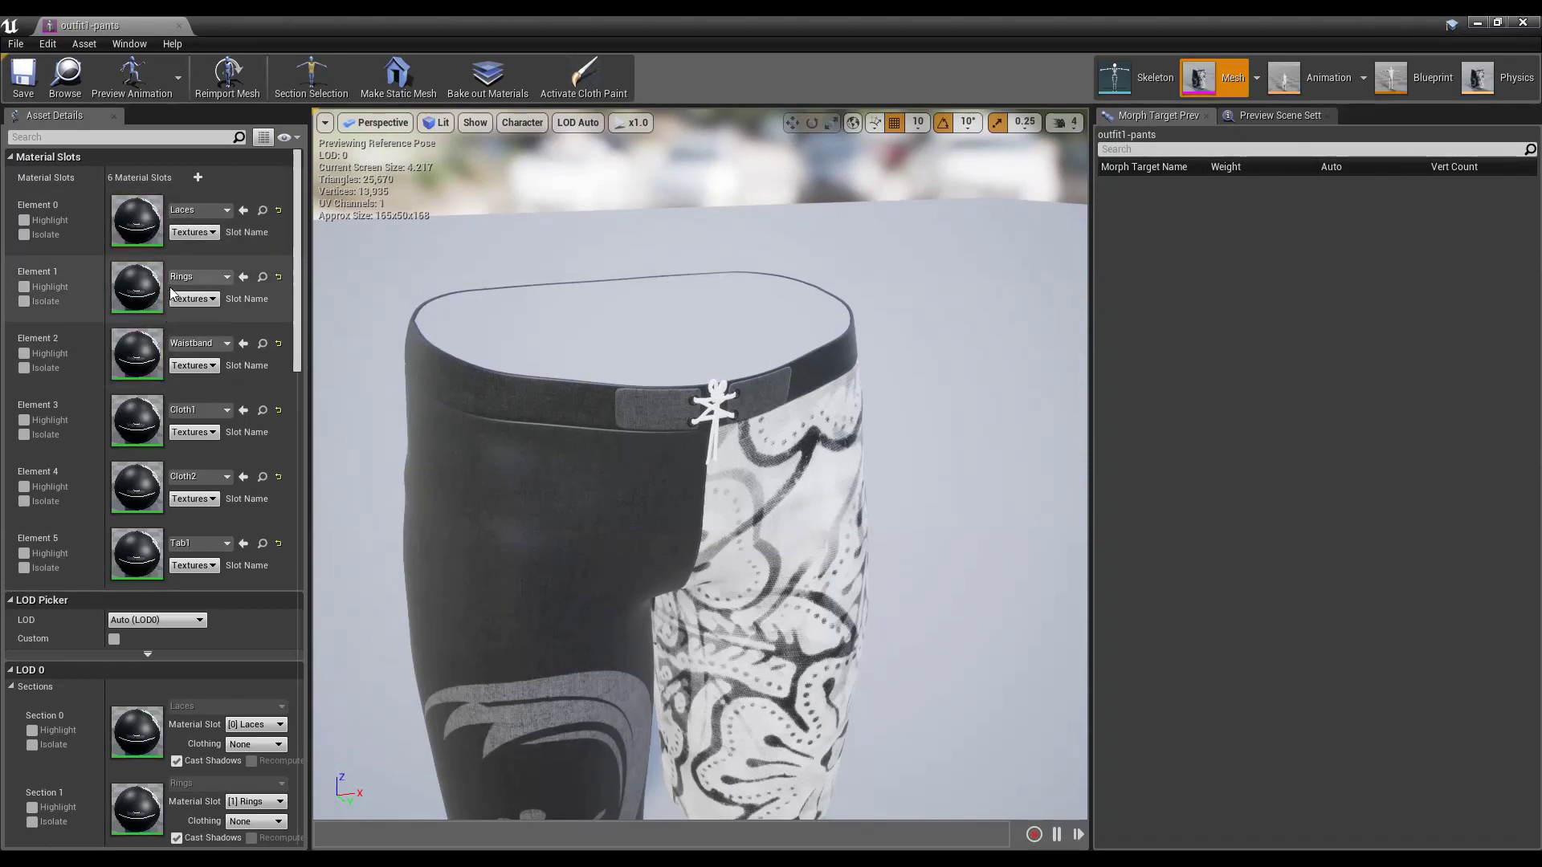
- Review the material slots of the pants mesh, looking briefly into the Laces material
scroll(177, 491, down, 3)
scroll(177, 491, up, 3)
double_click(135, 226)
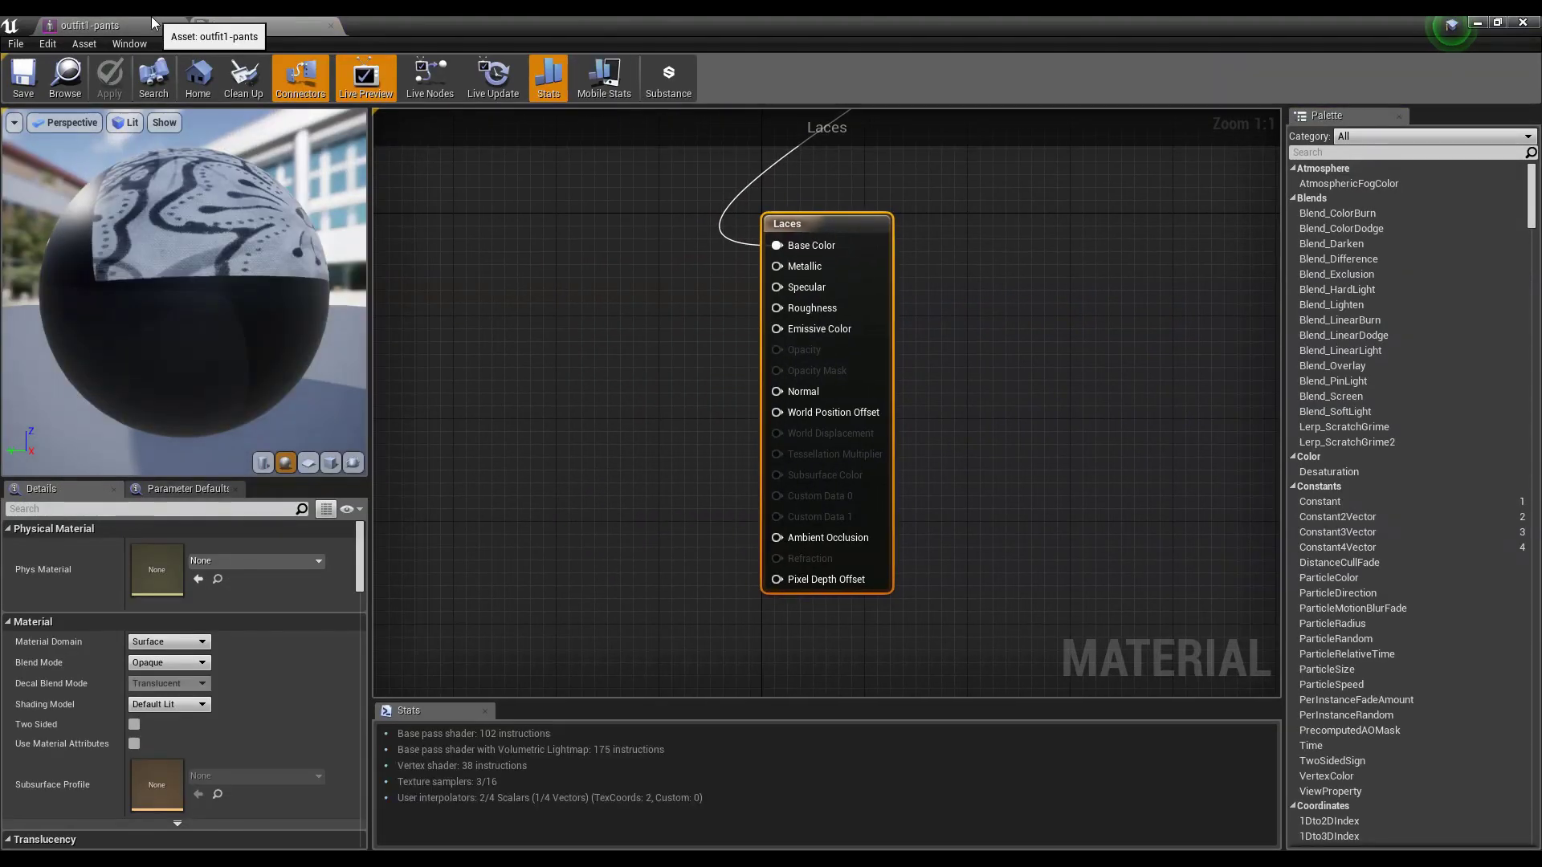
click(151, 29)
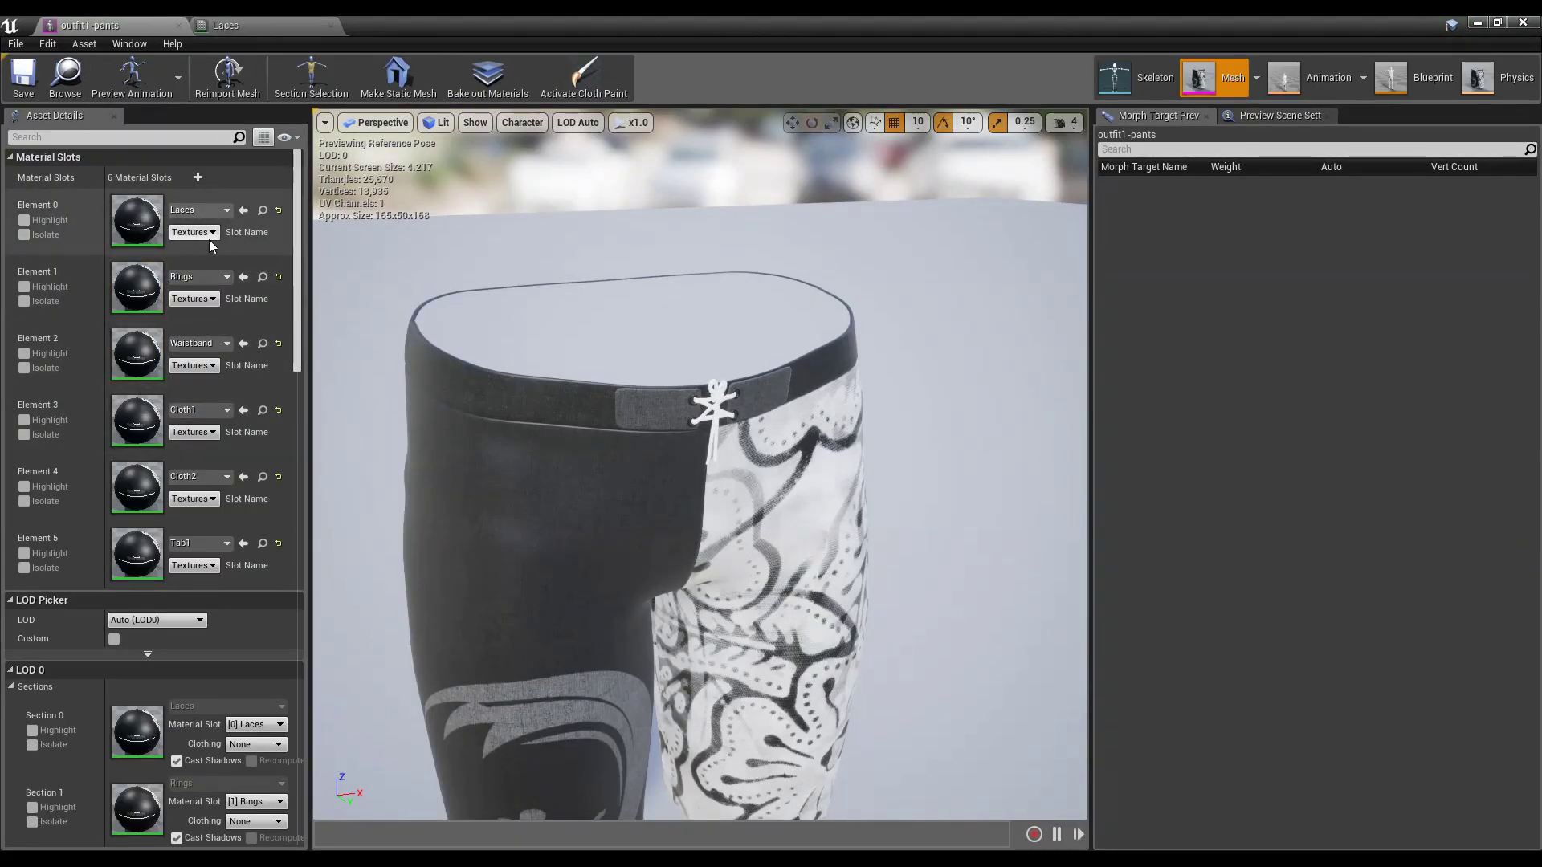
scroll(210, 249, down, 2)
scroll(201, 254, up, 2)
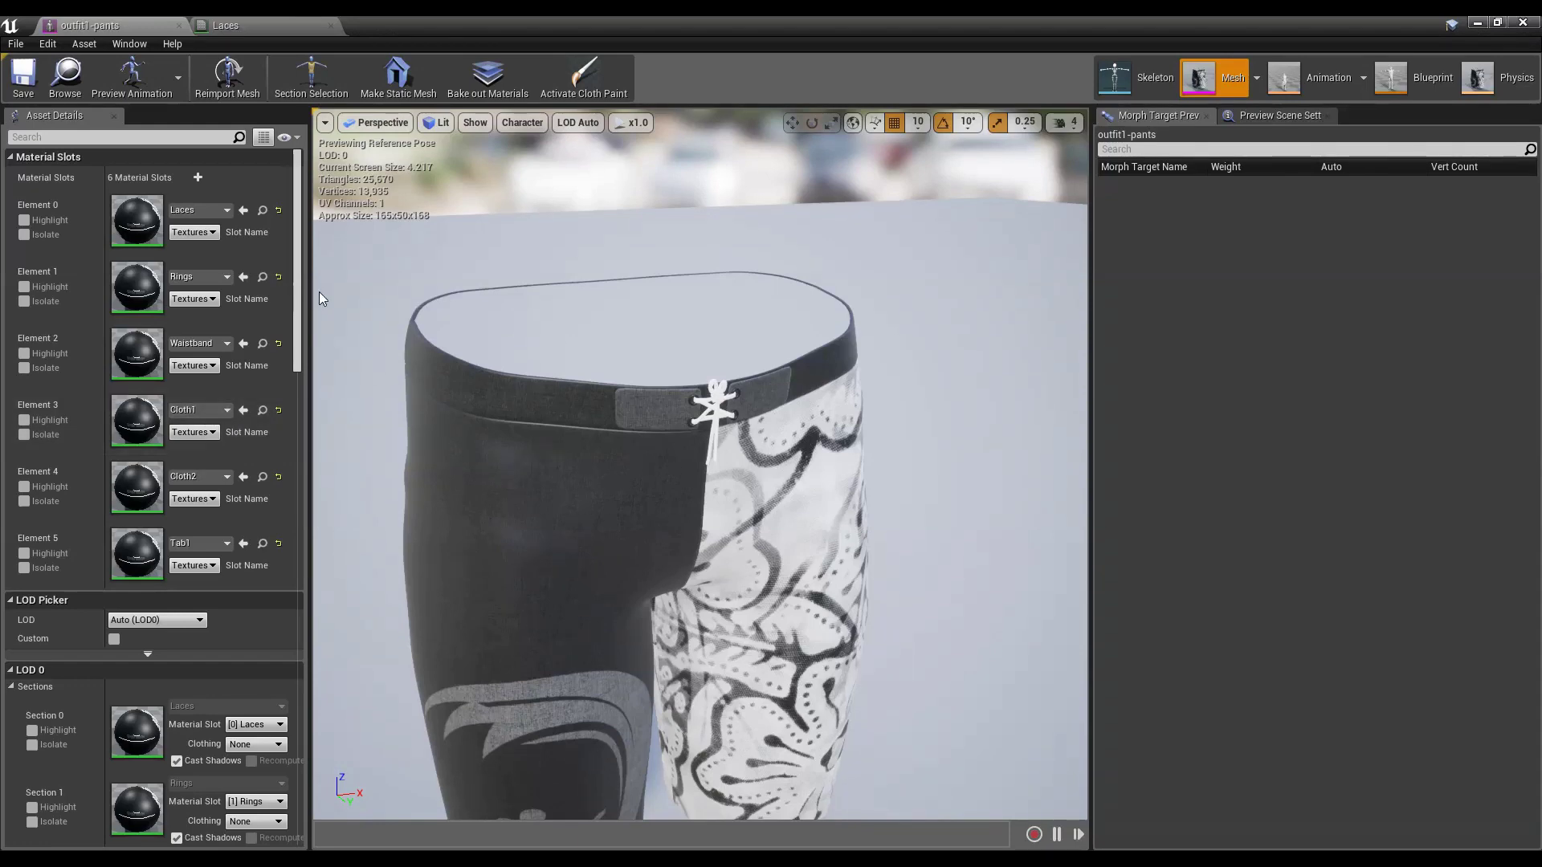
- Open the Laces material graph and move its Texture Sample node close to the Laces material node, before its inputs
double_click(138, 224)
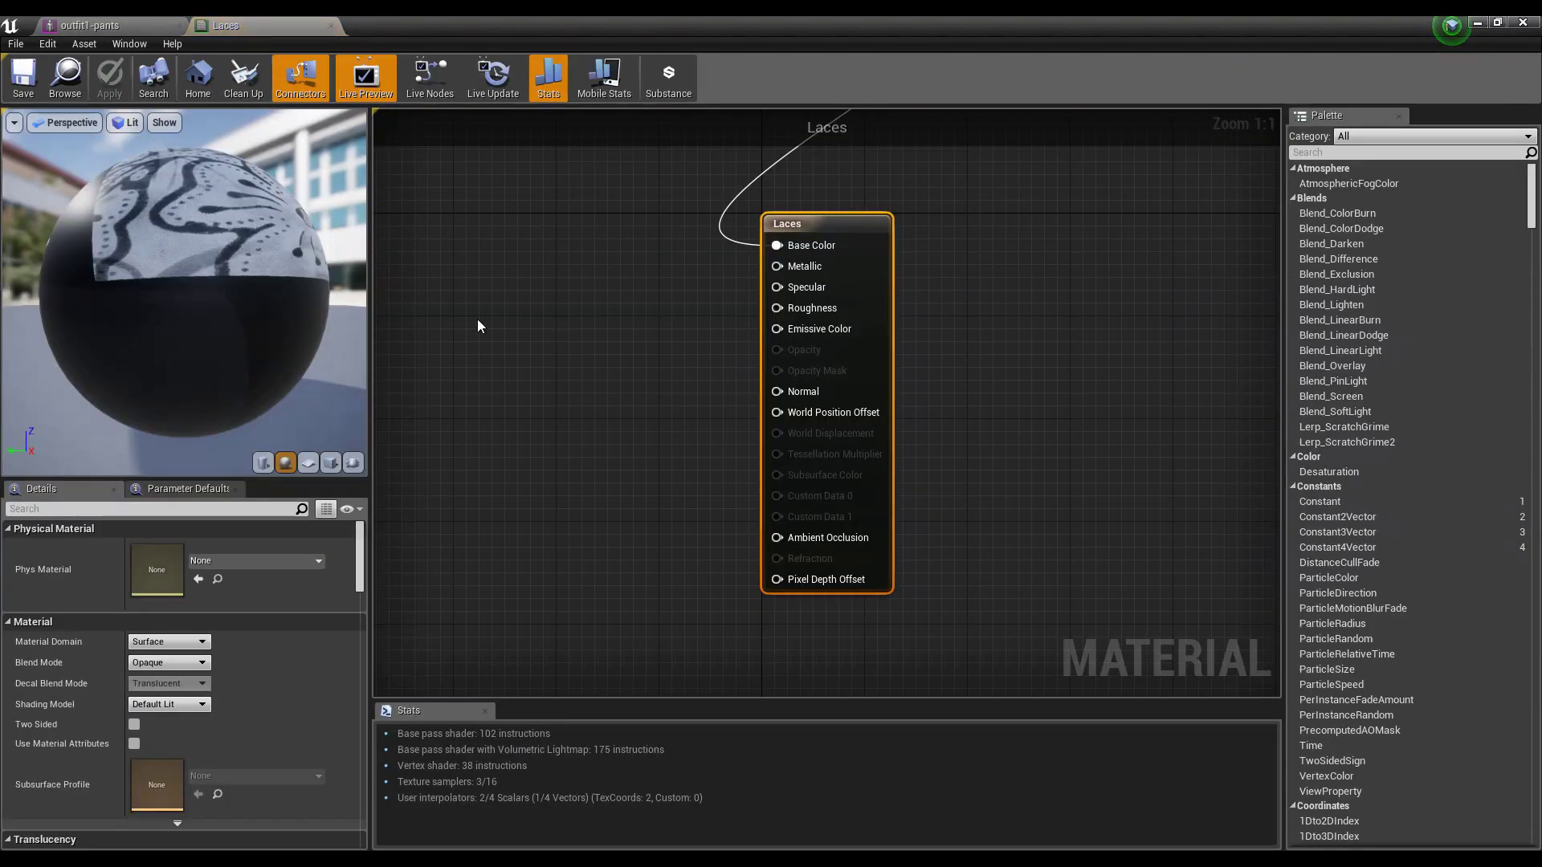
right_drag(571, 323, 593, 408)
drag(1050, 200, 595, 379)
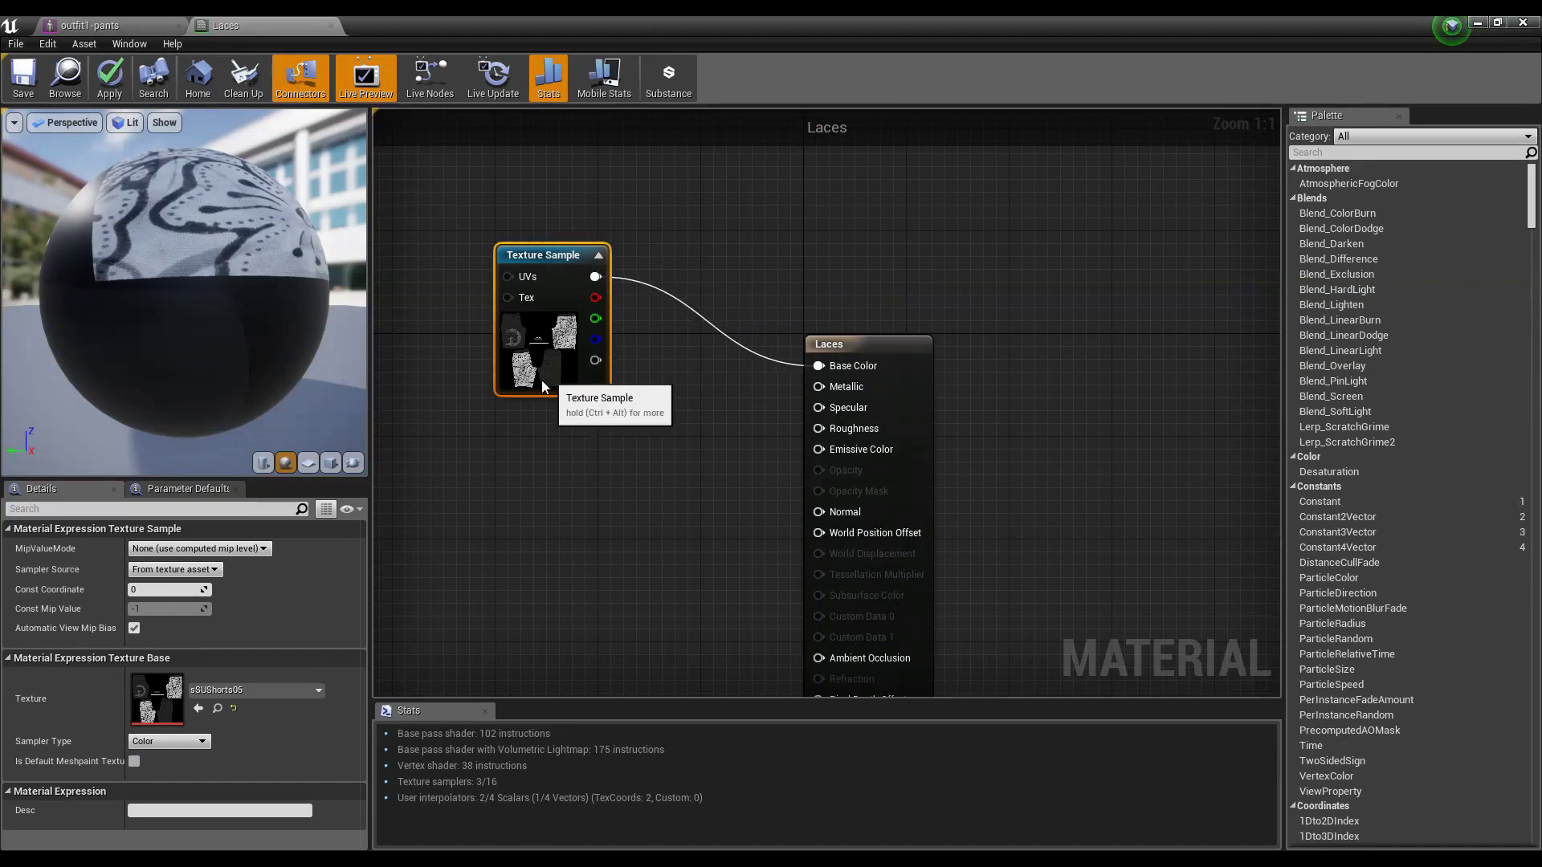
right_drag(604, 447, 685, 405)
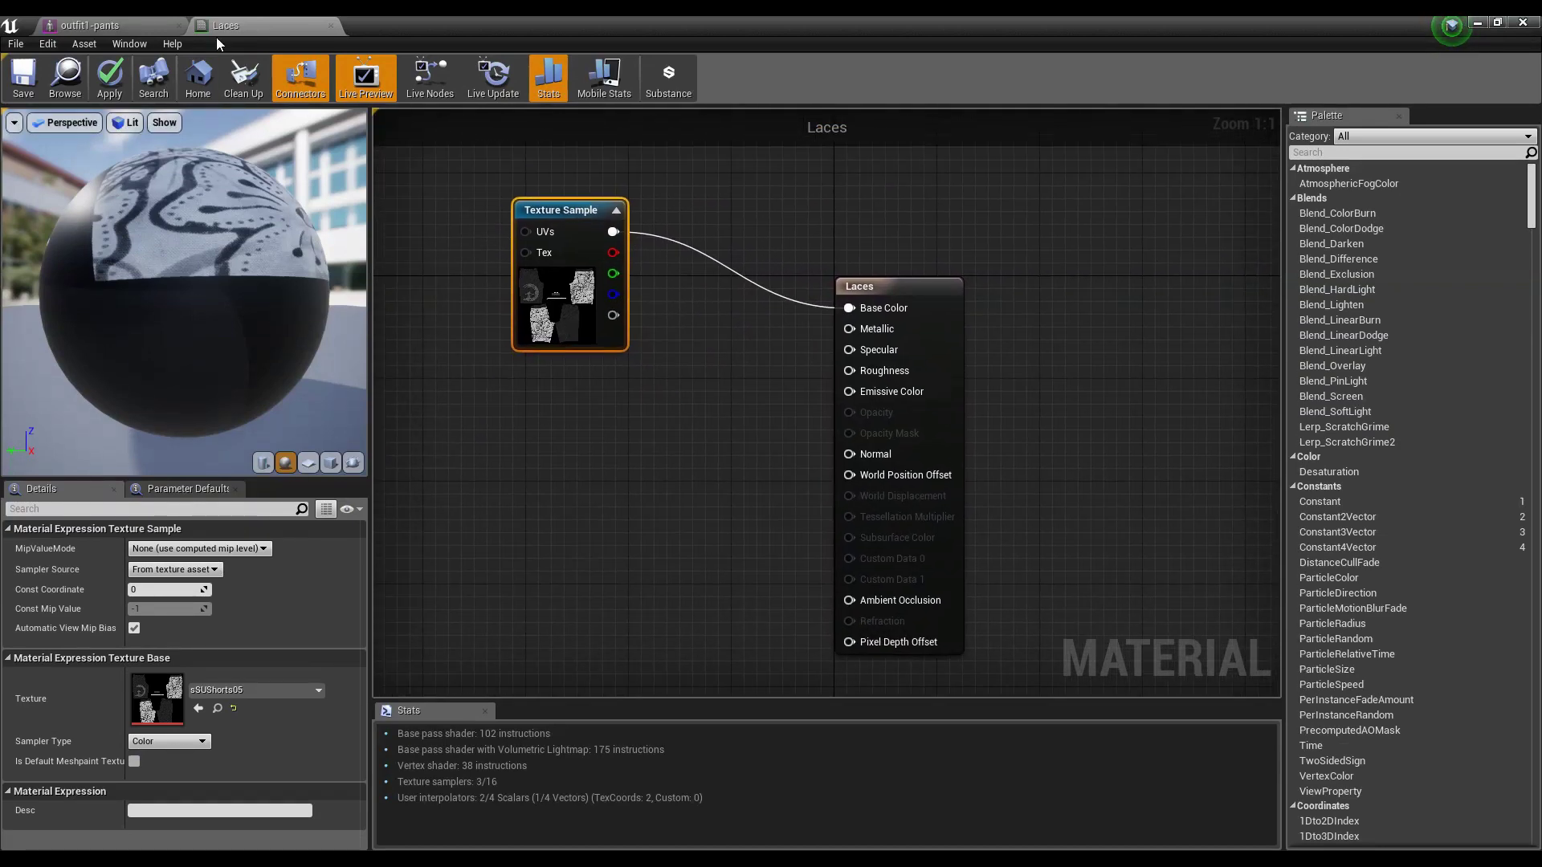
- Check the pants mesh once more, and place the Texture Sample node slightly farther from the Laces material node
click(129, 24)
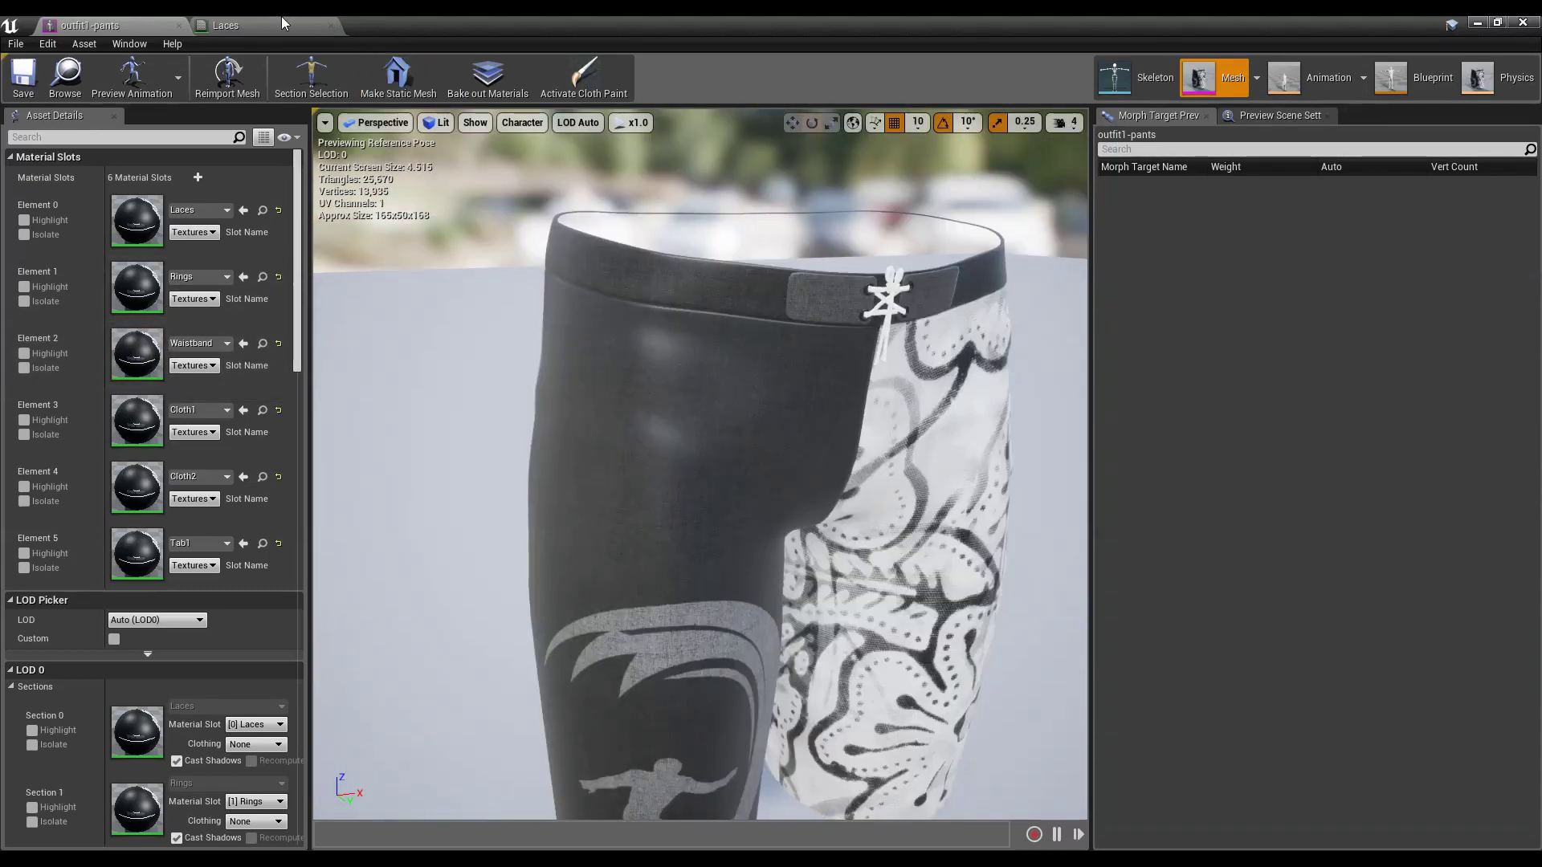
click(279, 19)
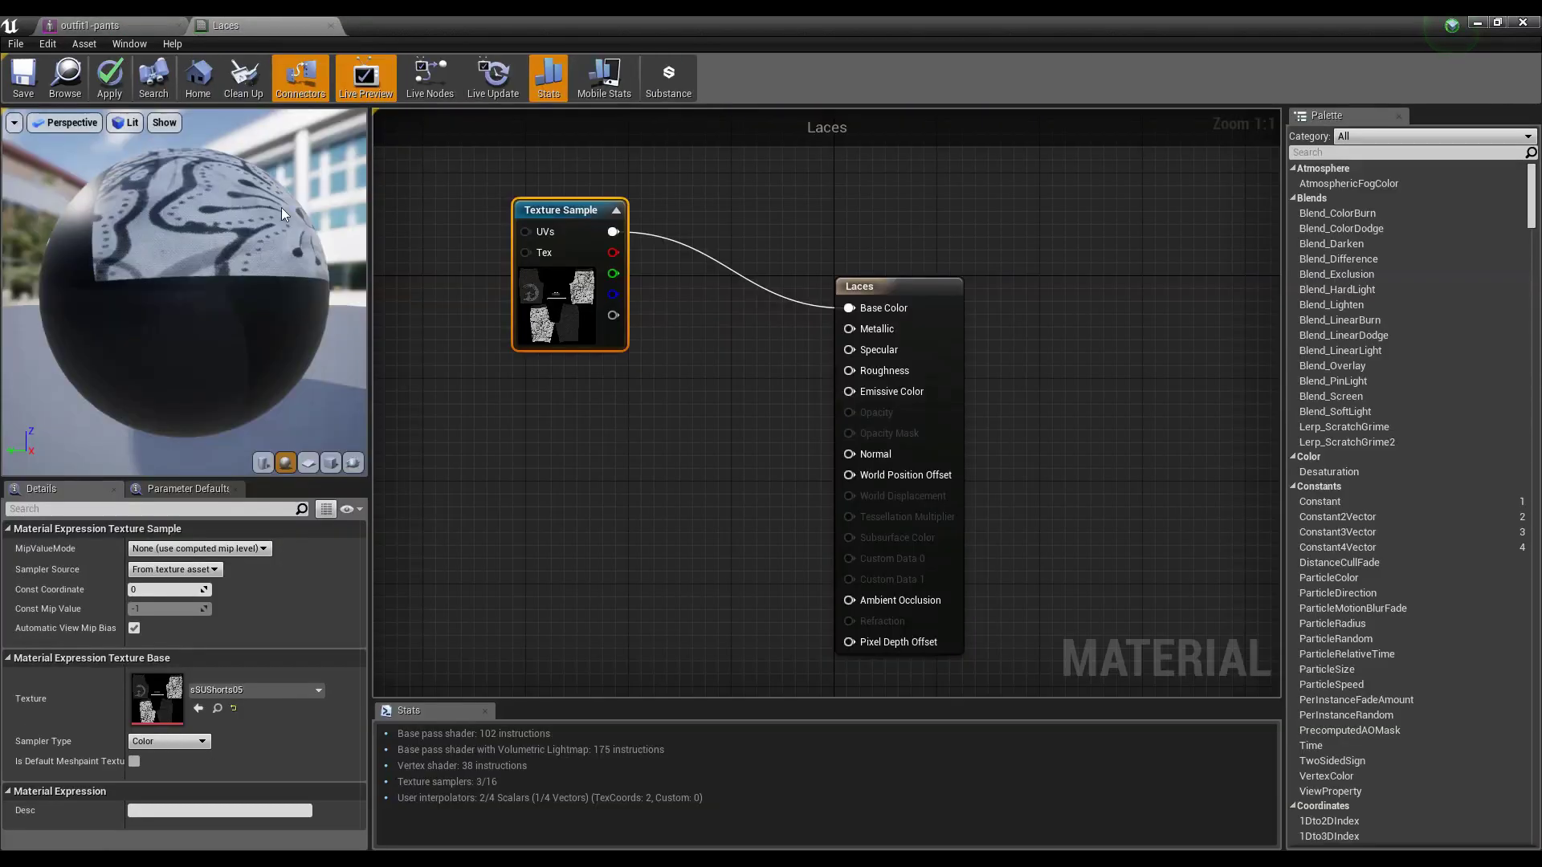
right_drag(667, 263, 725, 239)
drag(609, 263, 585, 288)
right_drag(664, 298, 693, 310)
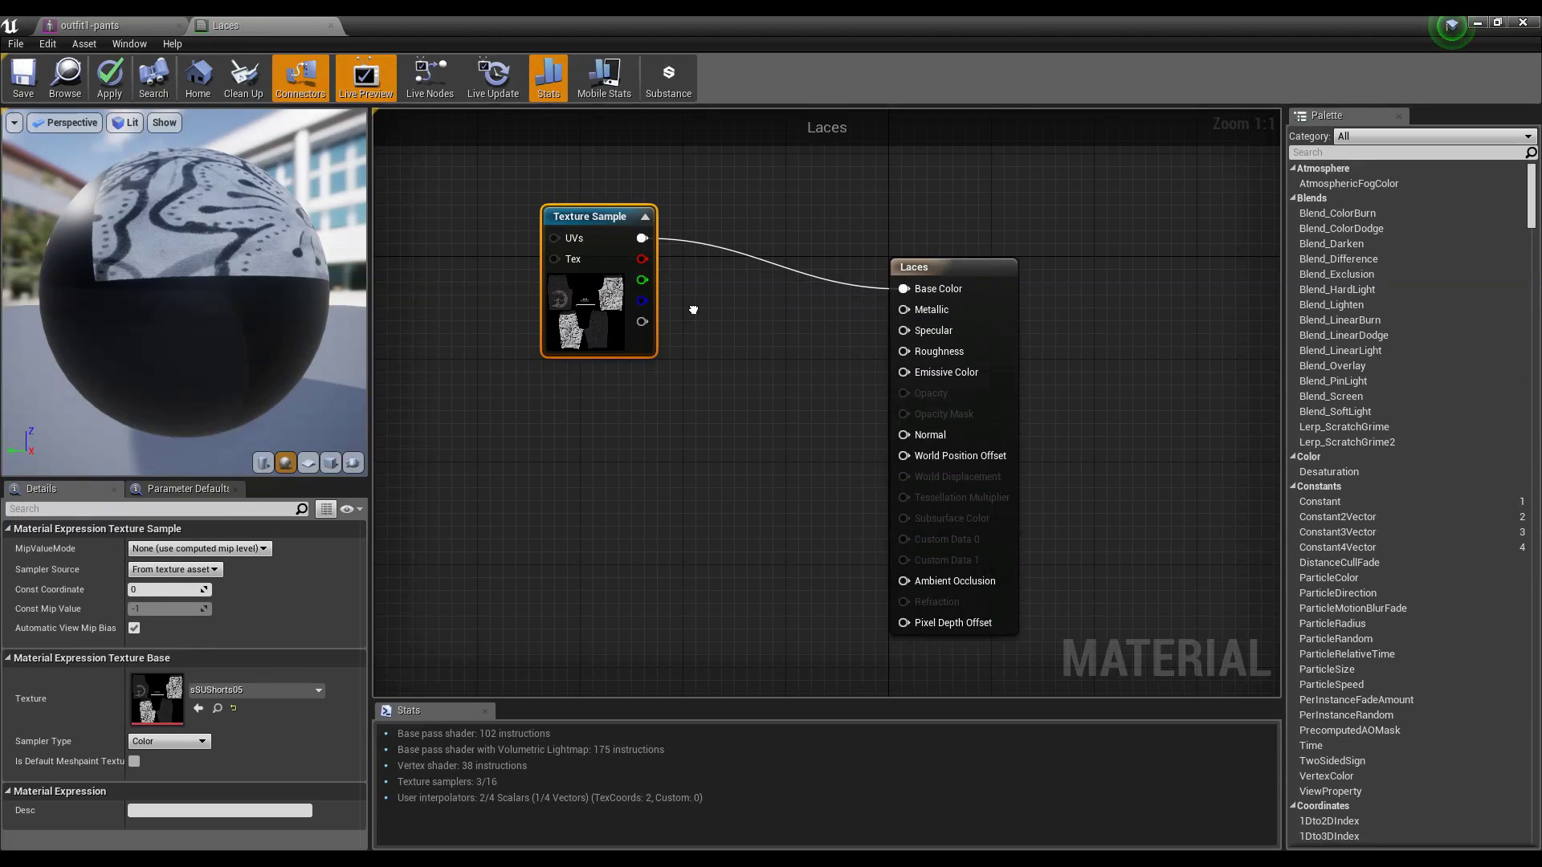
right_drag(694, 310, 694, 321)
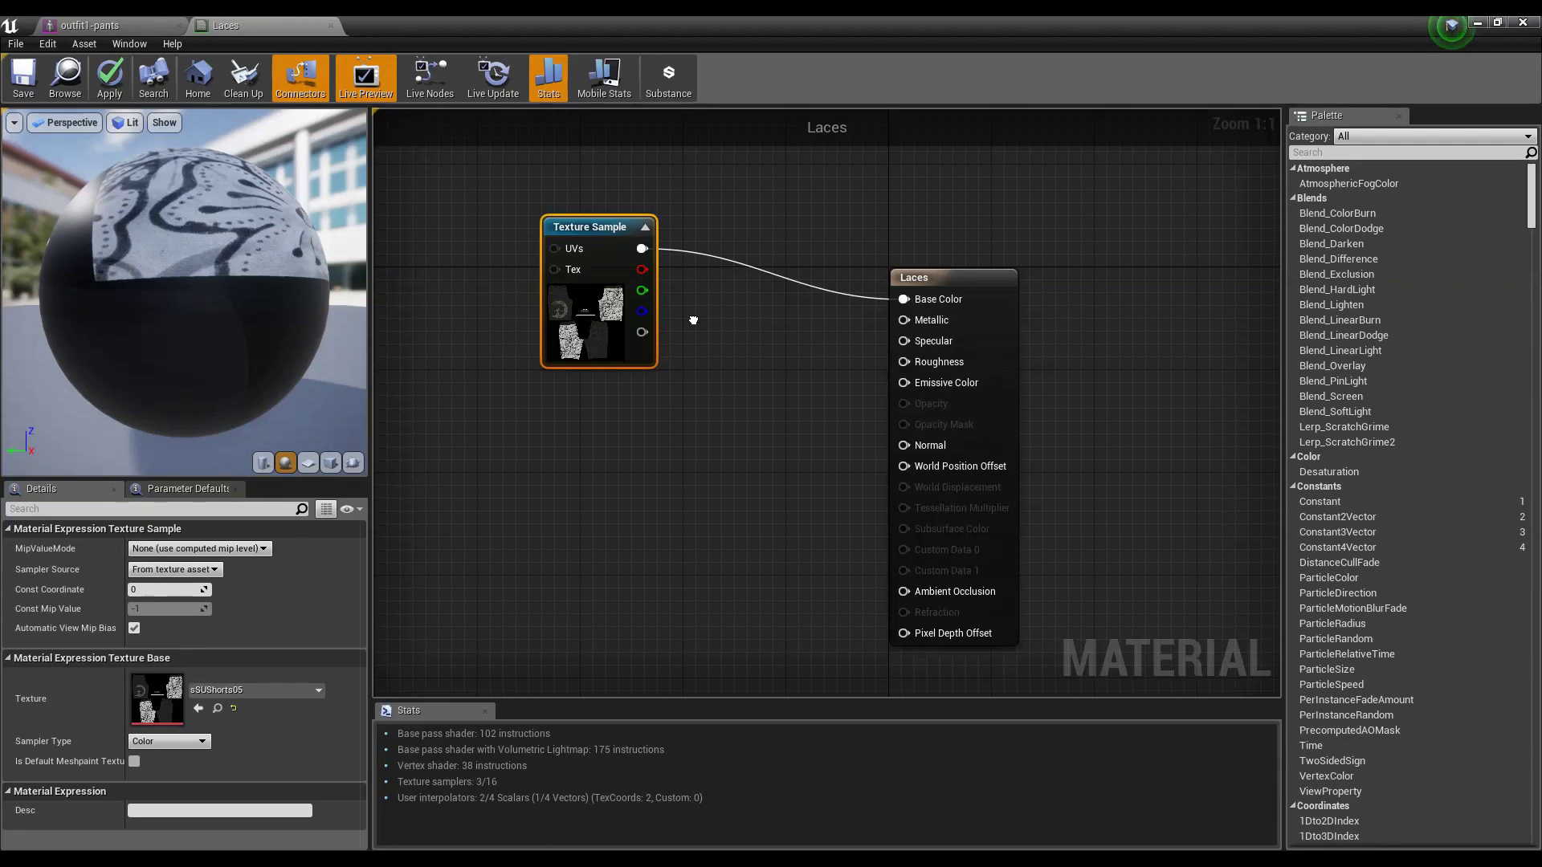
right_drag(694, 321, 684, 326)
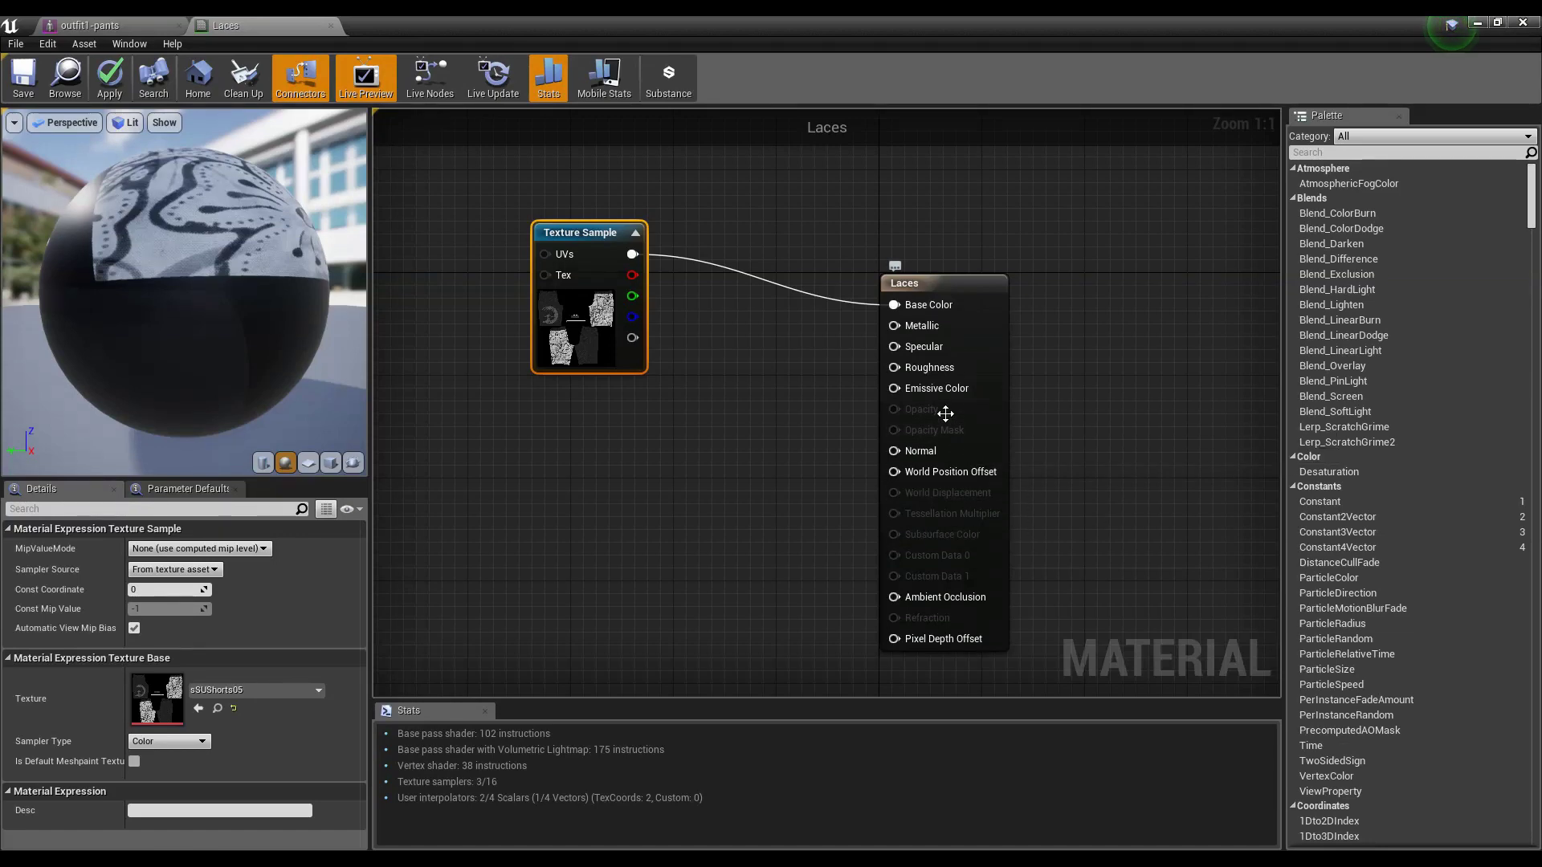
right_drag(747, 406, 853, 354)
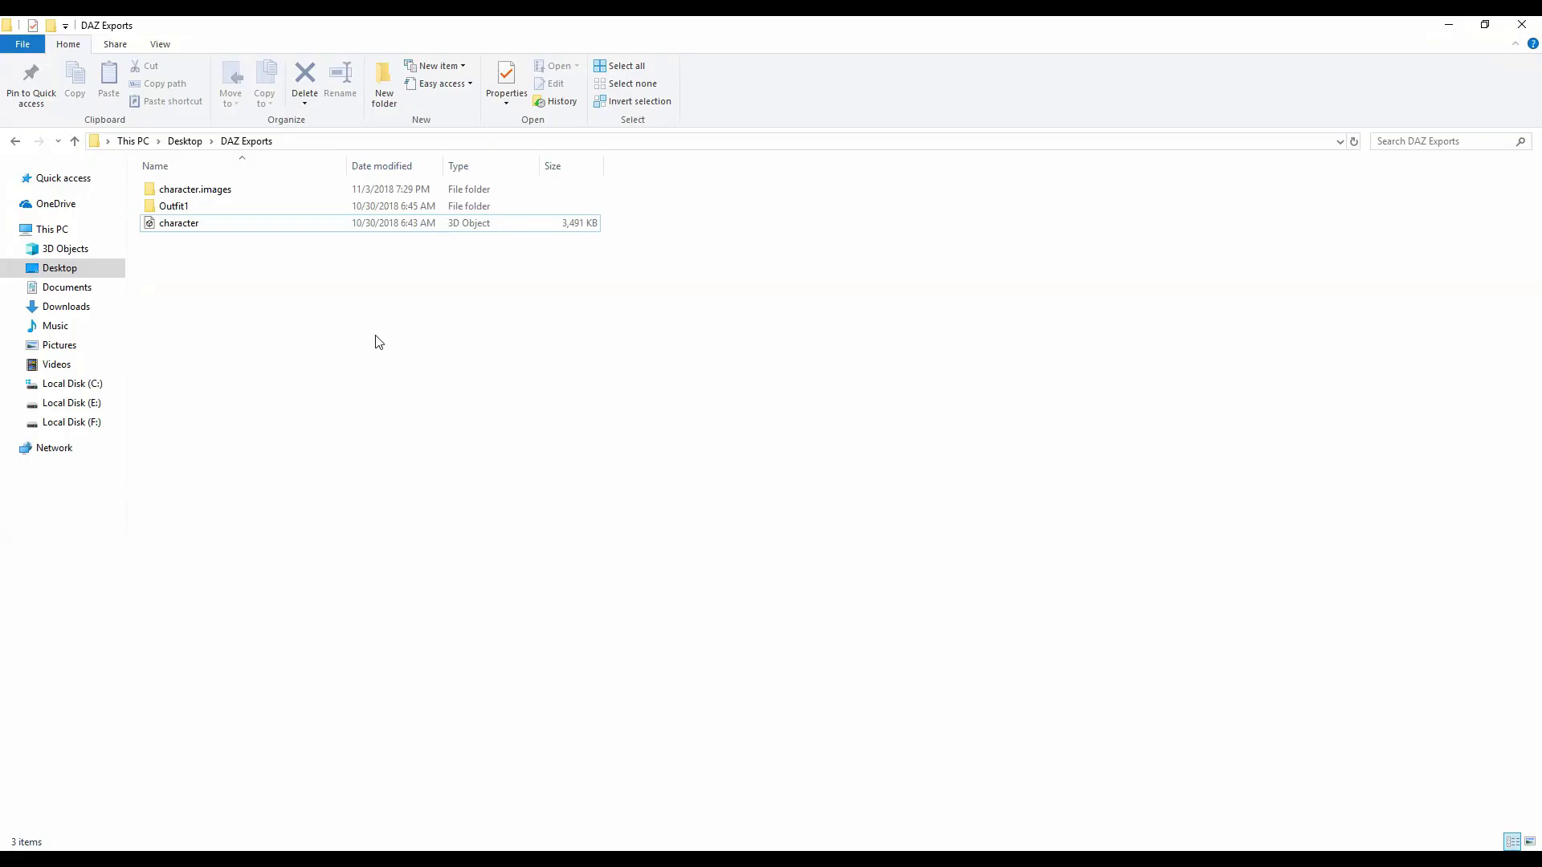
- In File Explorer, check the exported files in the DAZ Exports Outfit1 folder and open the character.images folder
double_click(209, 210)
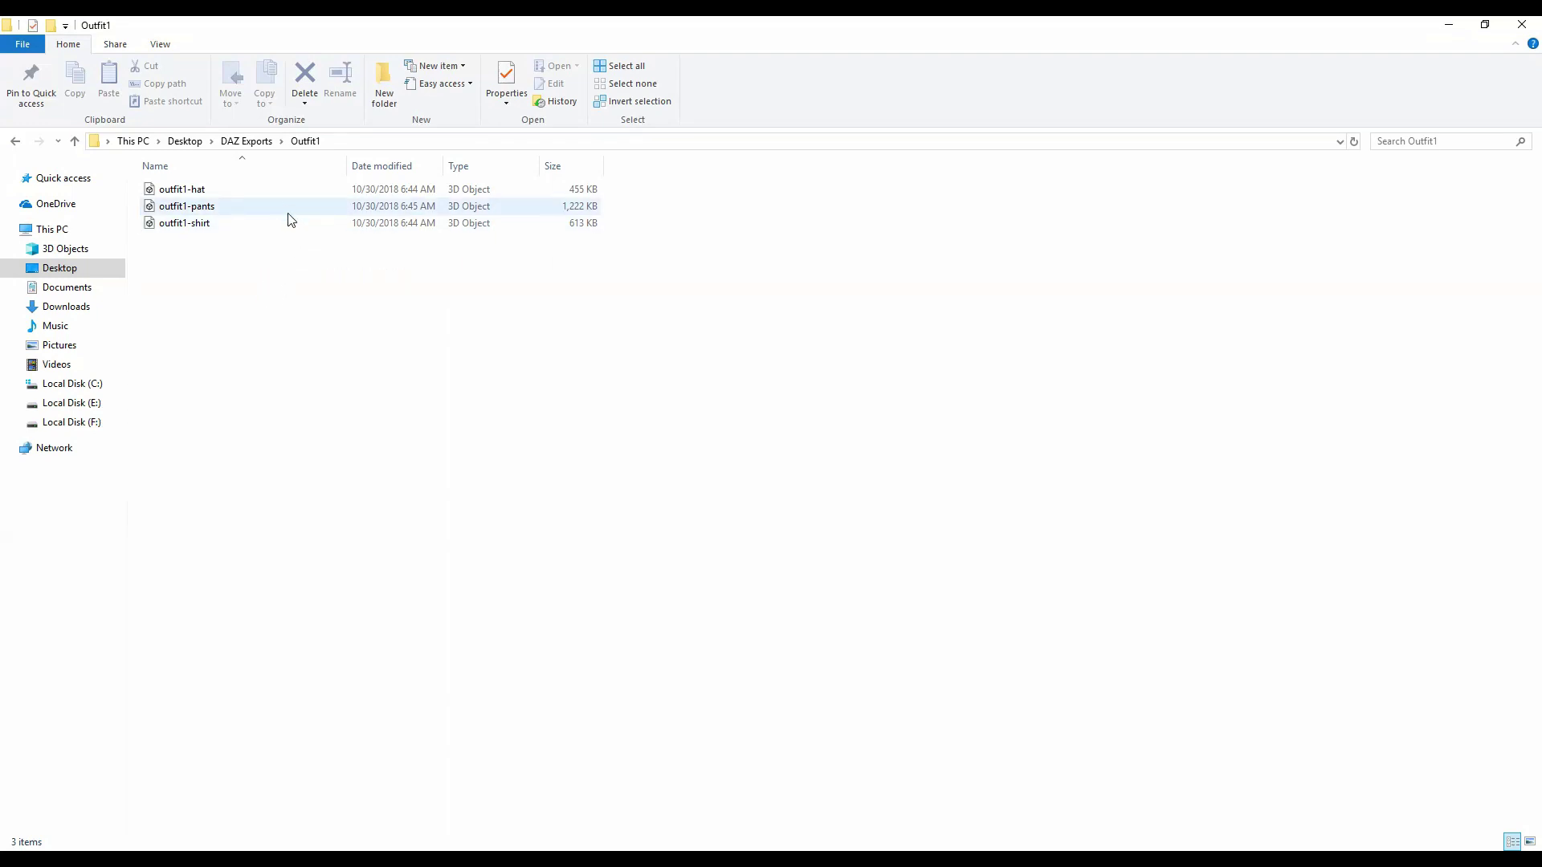
click(247, 142)
click(255, 300)
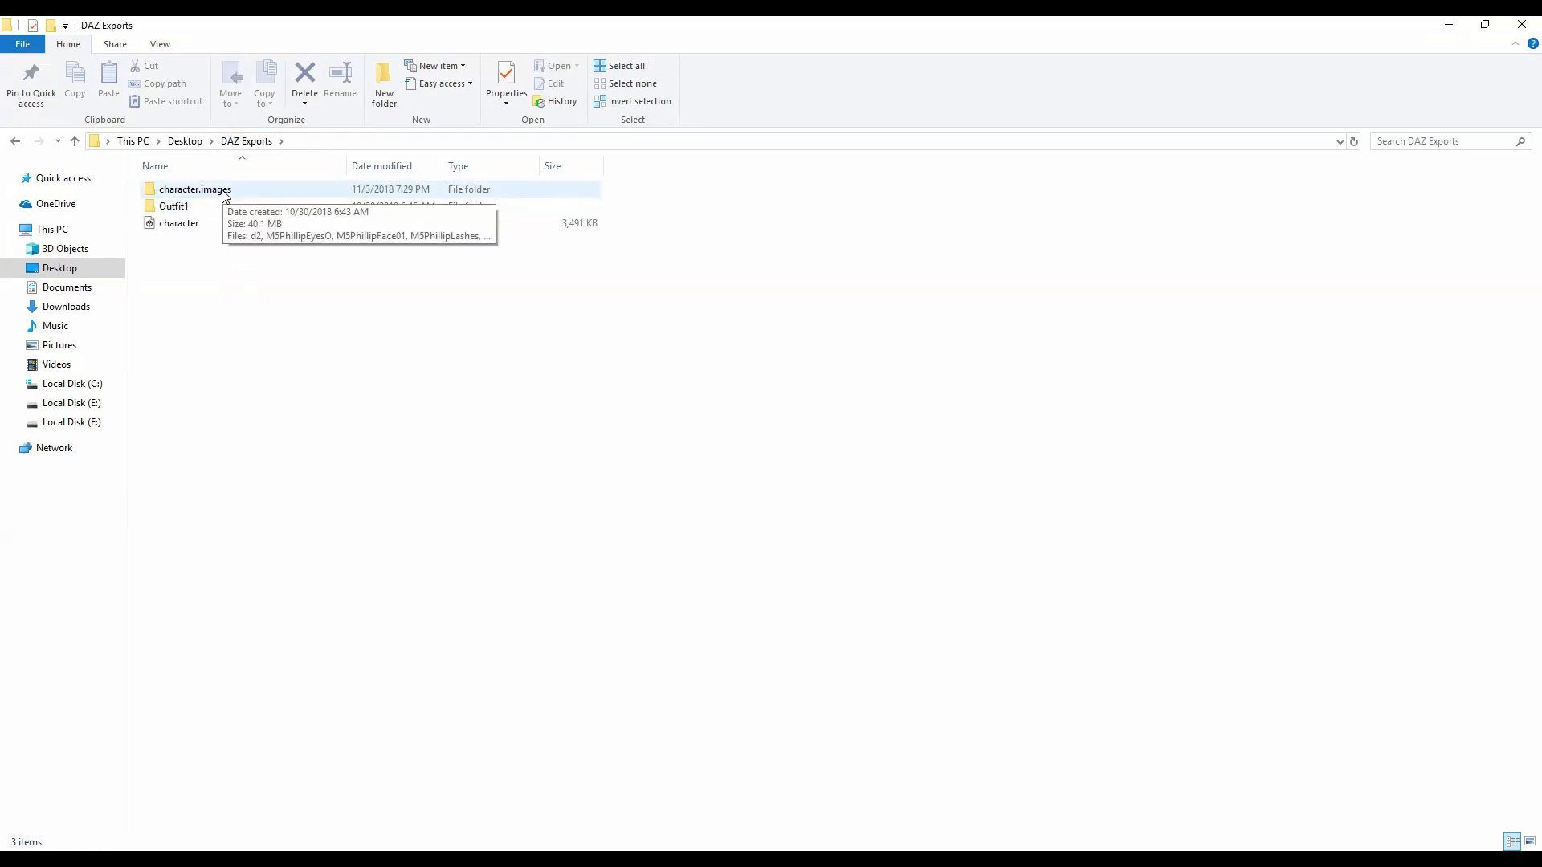
double_click(224, 193)
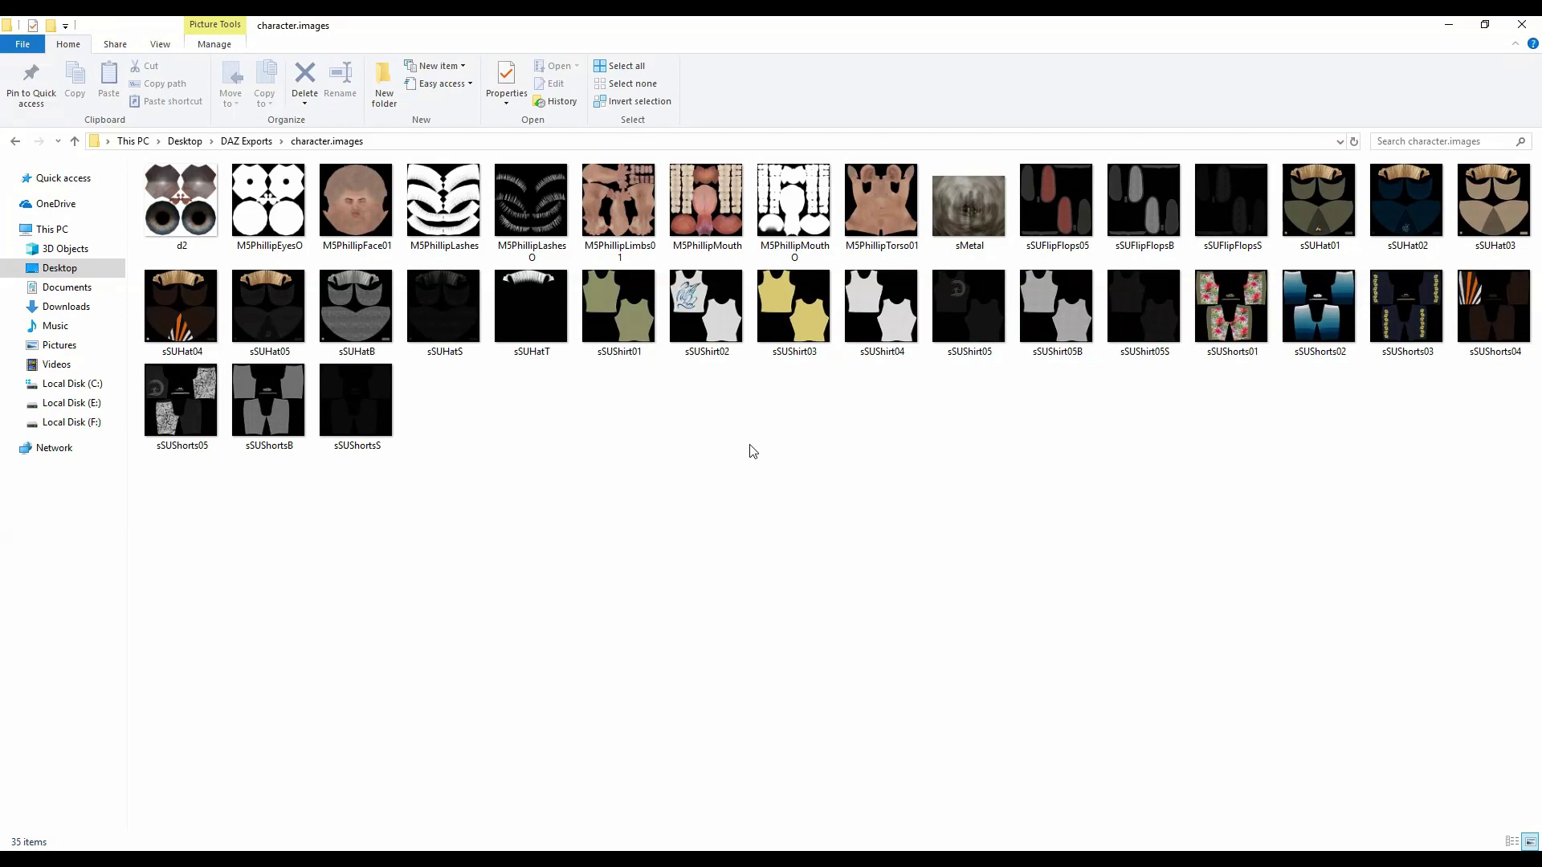
- Switch from the shirt maps in File Explorer to Unreal Engine and check the hat and shorts textures already in the Outfit1 folder
click(1065, 331)
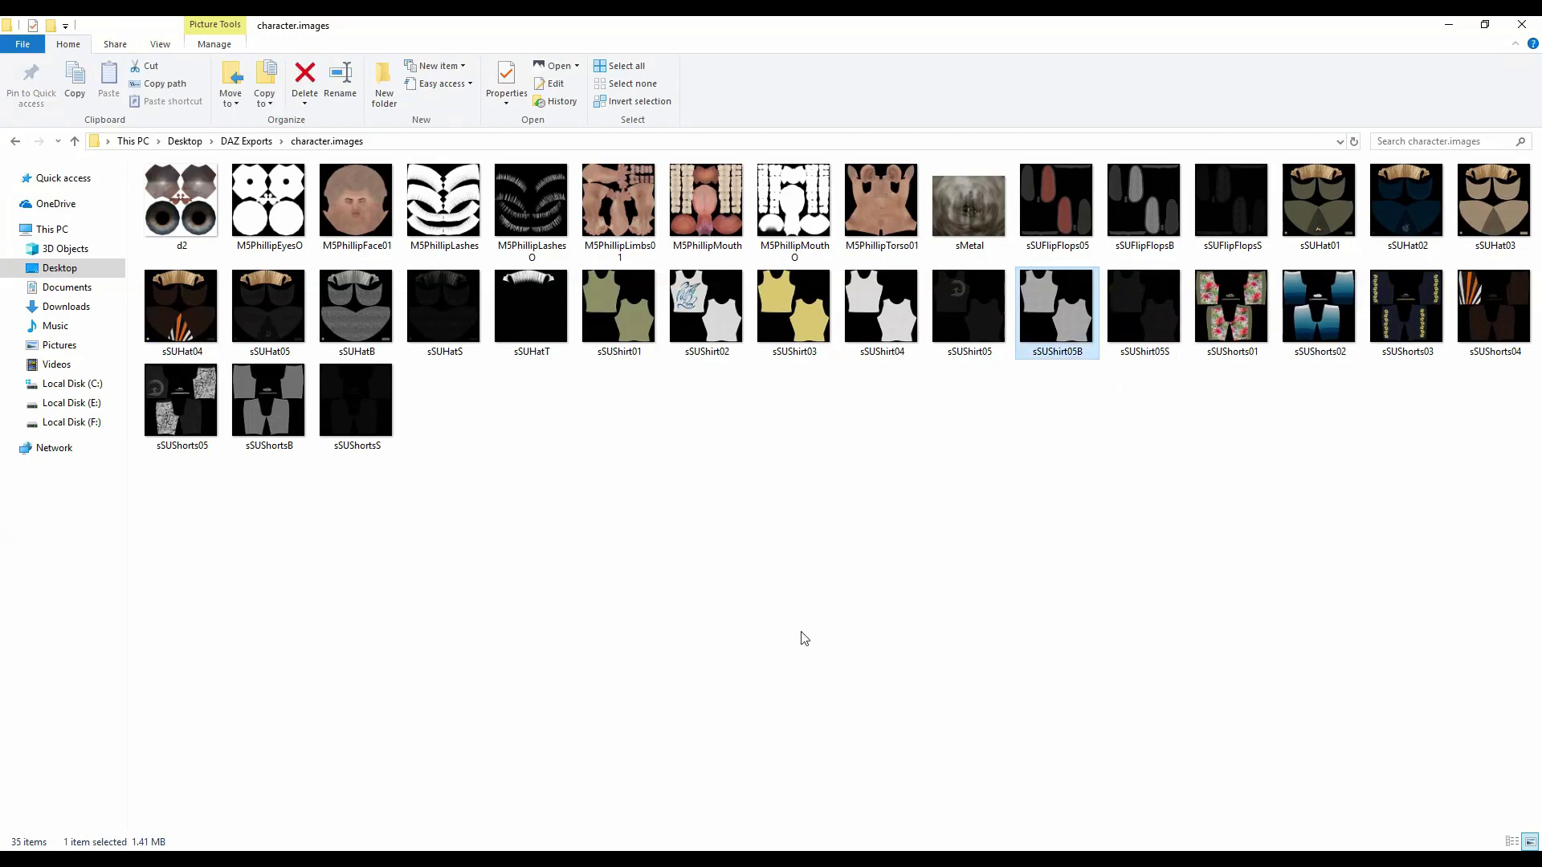
mouse_move(806, 850)
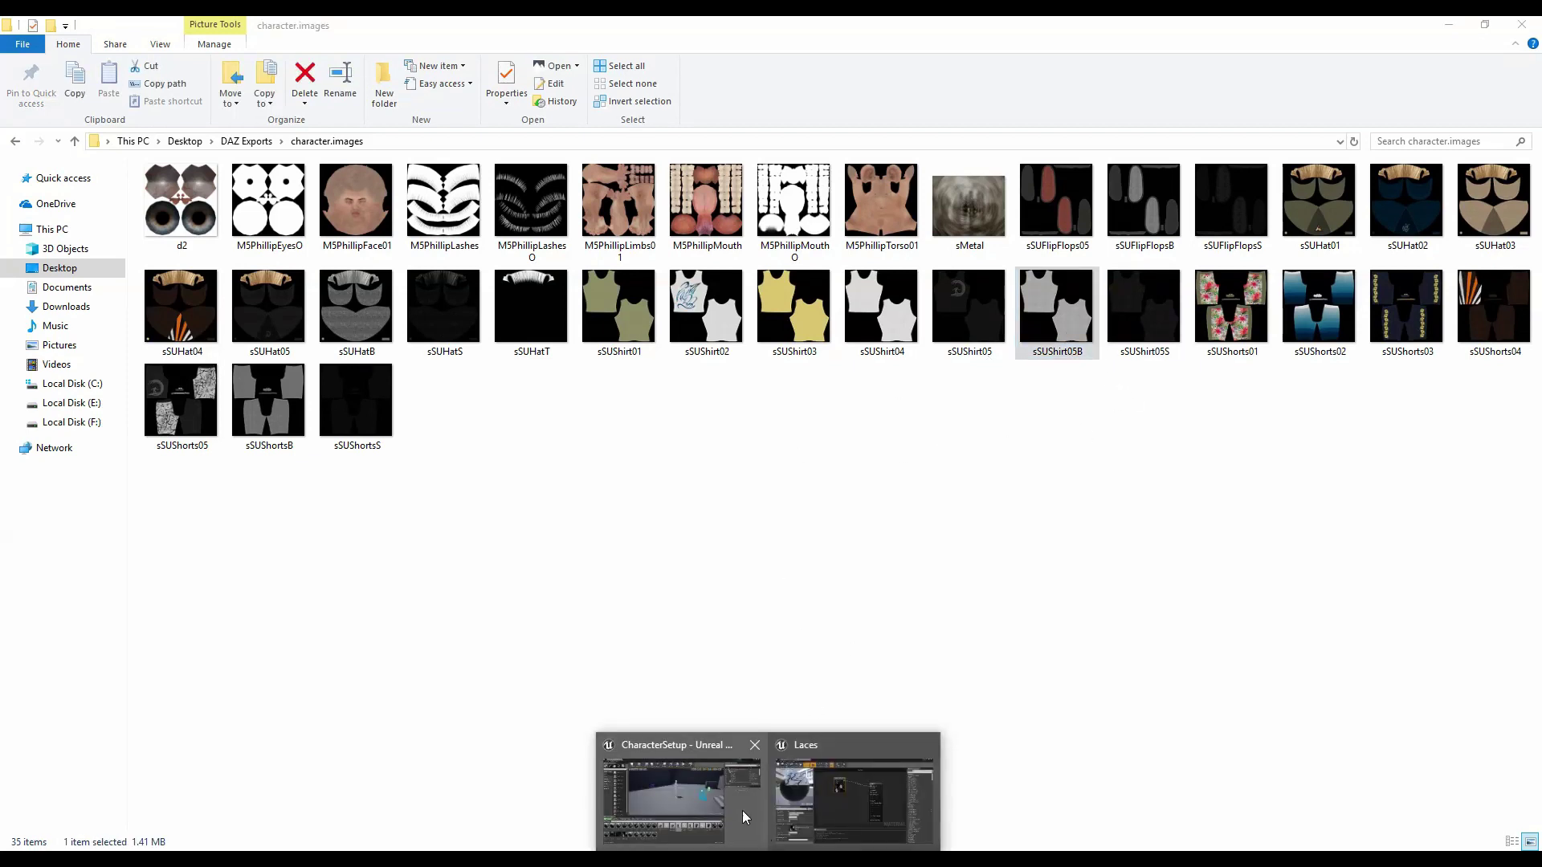
click(691, 794)
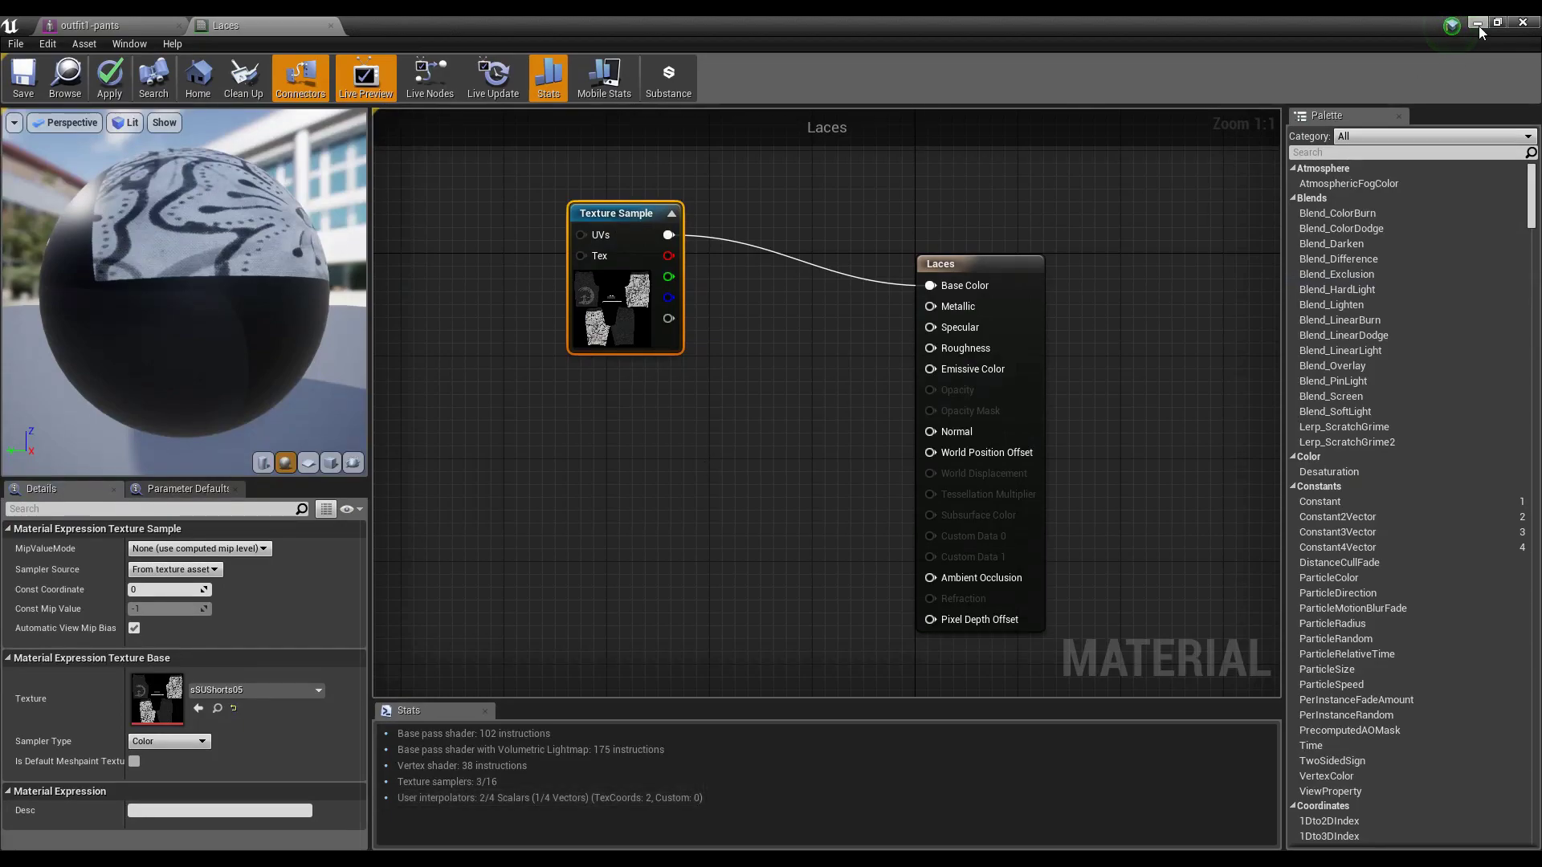
click(1477, 23)
click(665, 789)
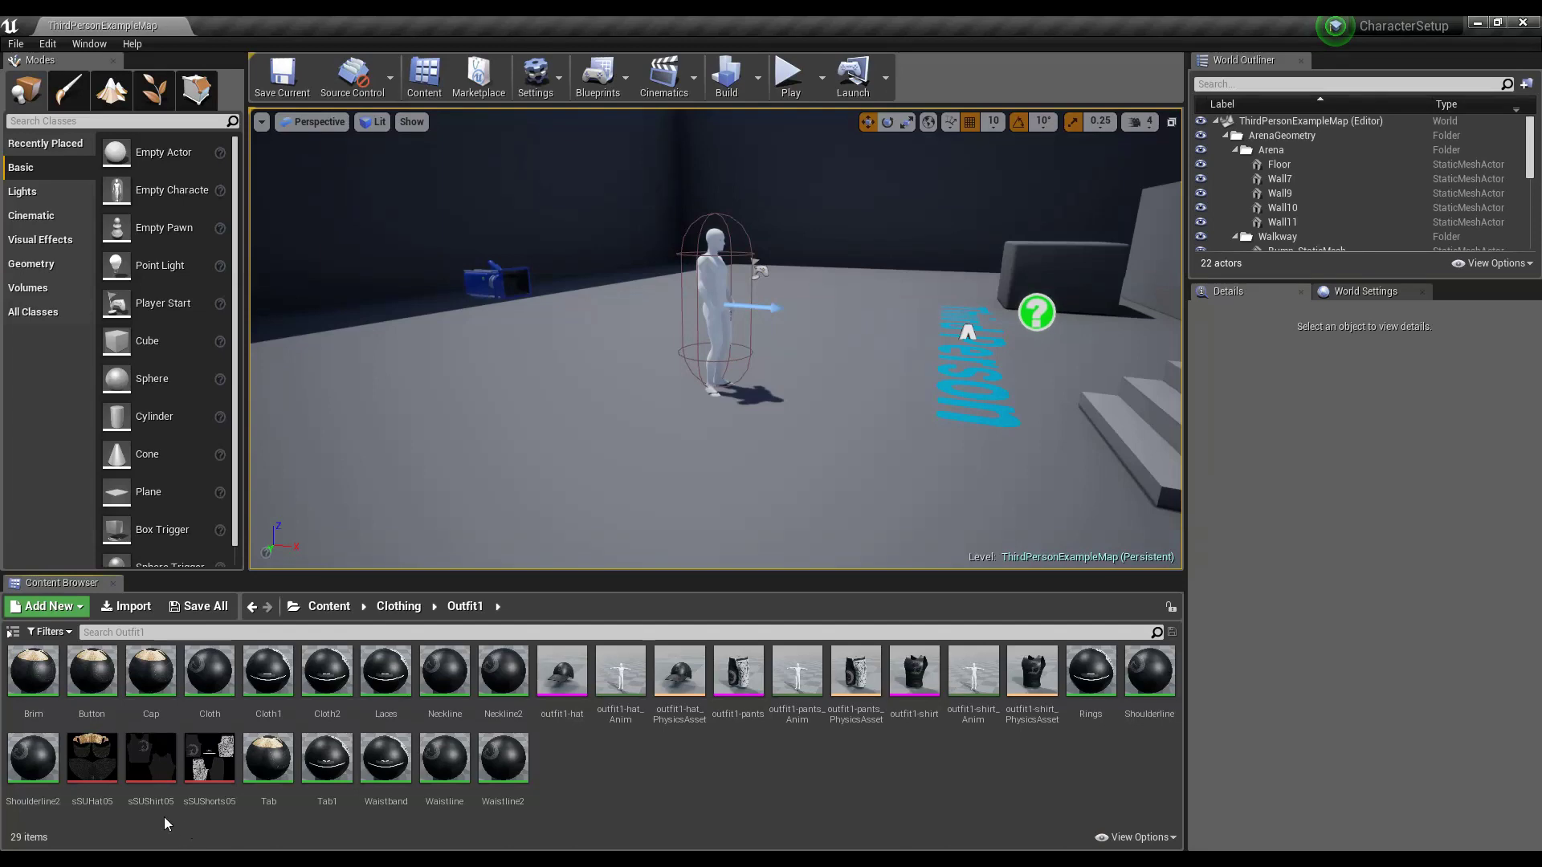
click(93, 798)
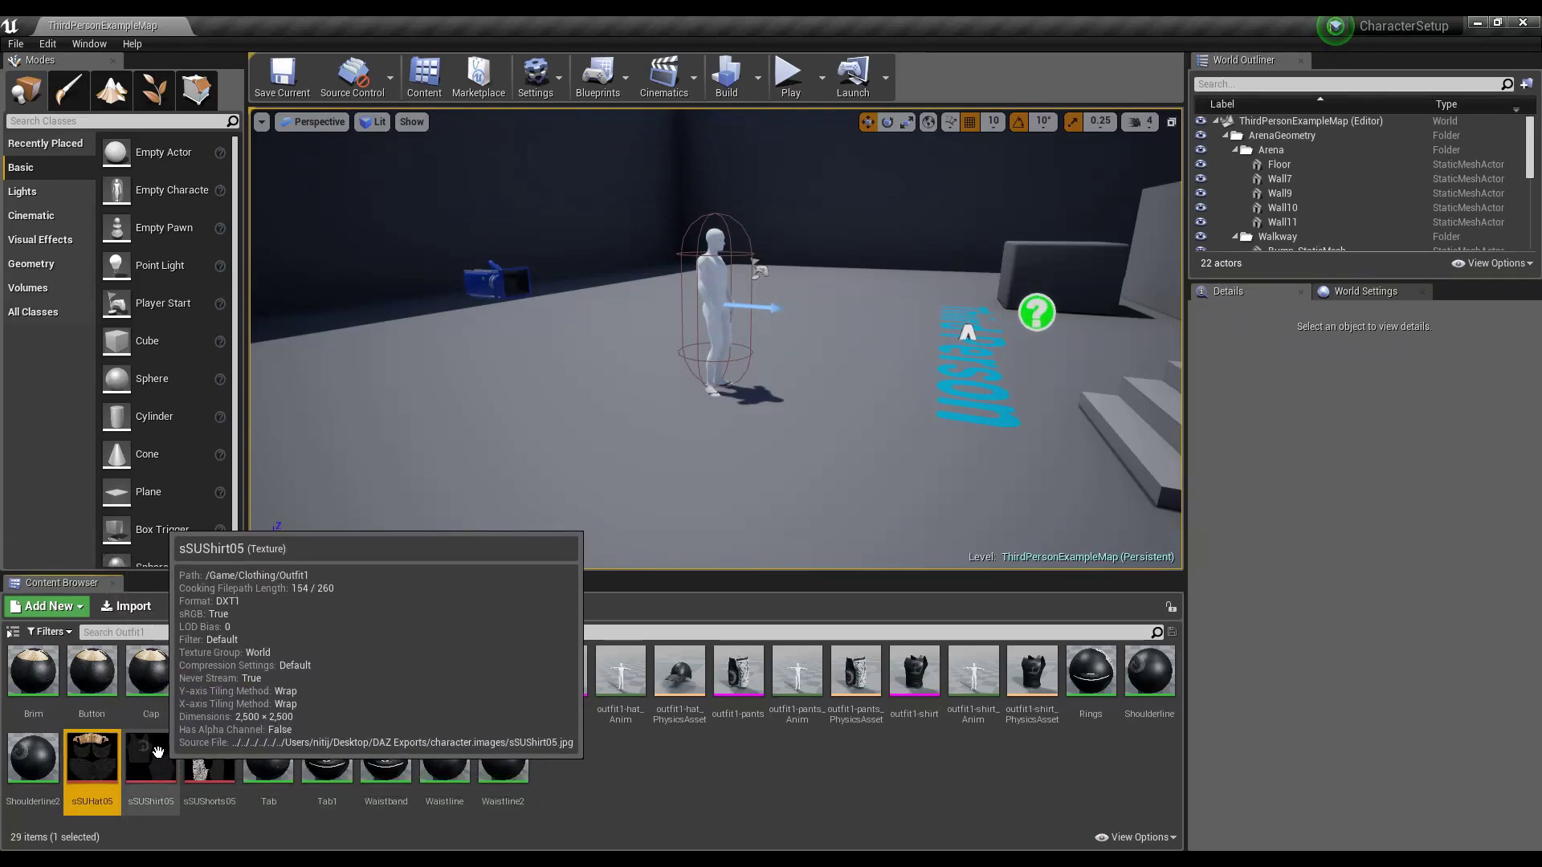
click(208, 757)
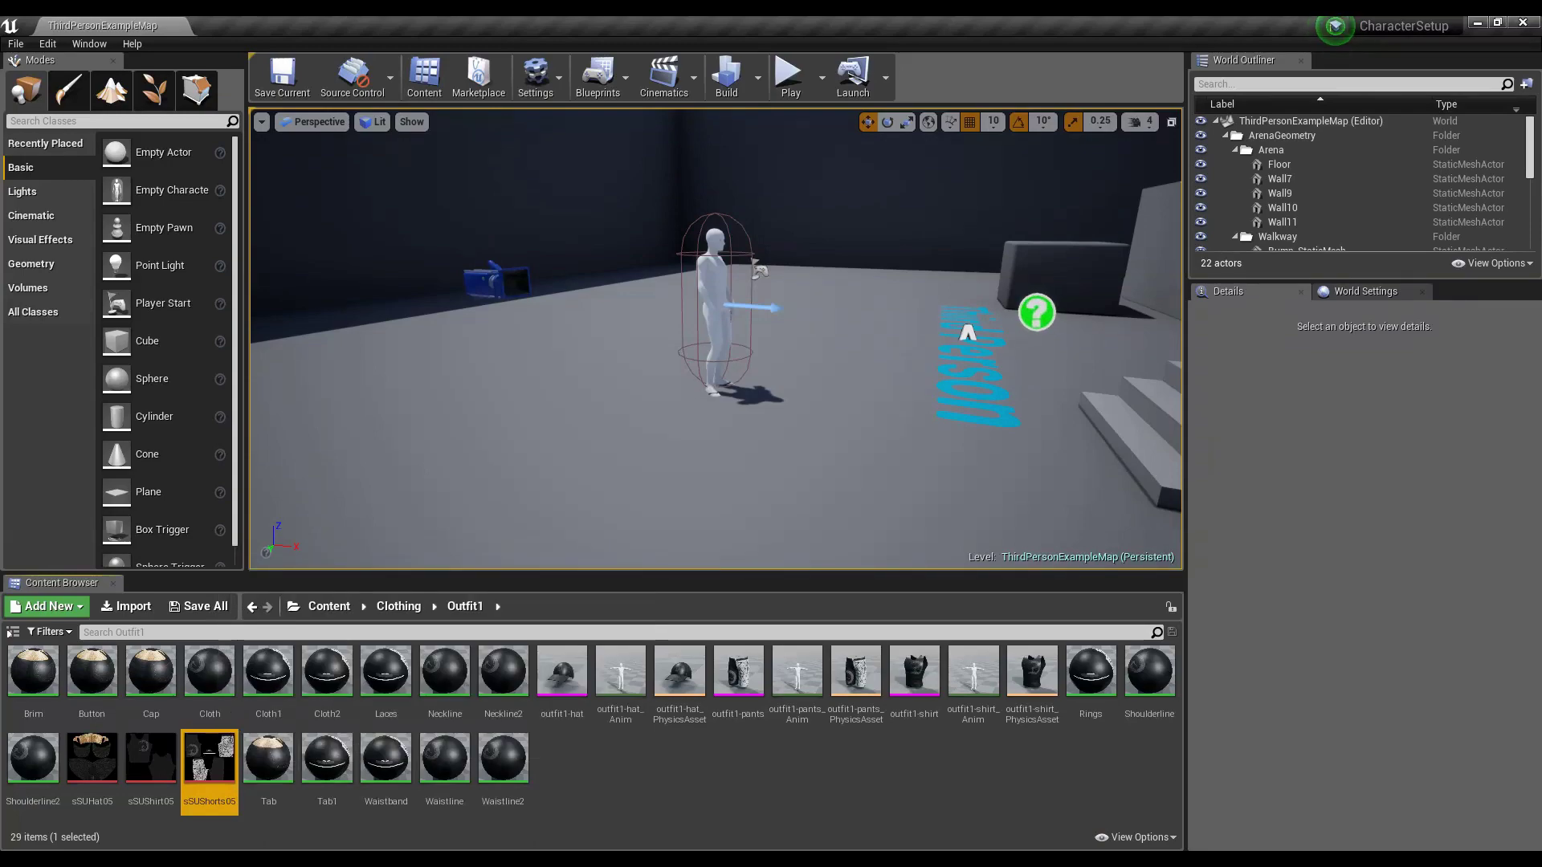
- In File Explorer, examine the sSUFlipFlopsB, sSUFlipFlopsS and sSUHatT maps in the character.images folder
mouse_move(414, 860)
click(414, 791)
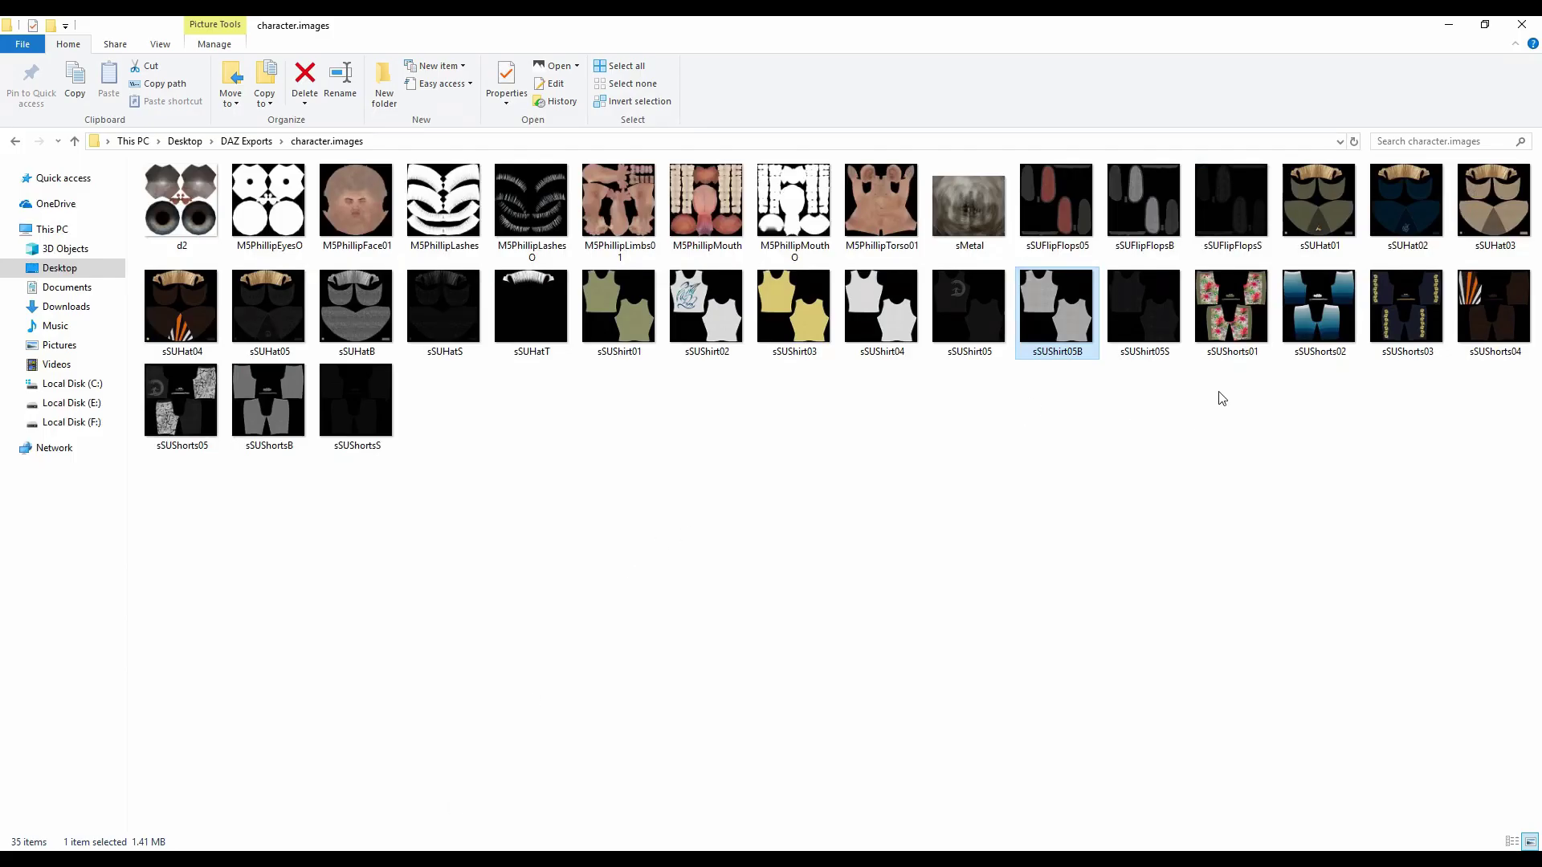
click(1144, 231)
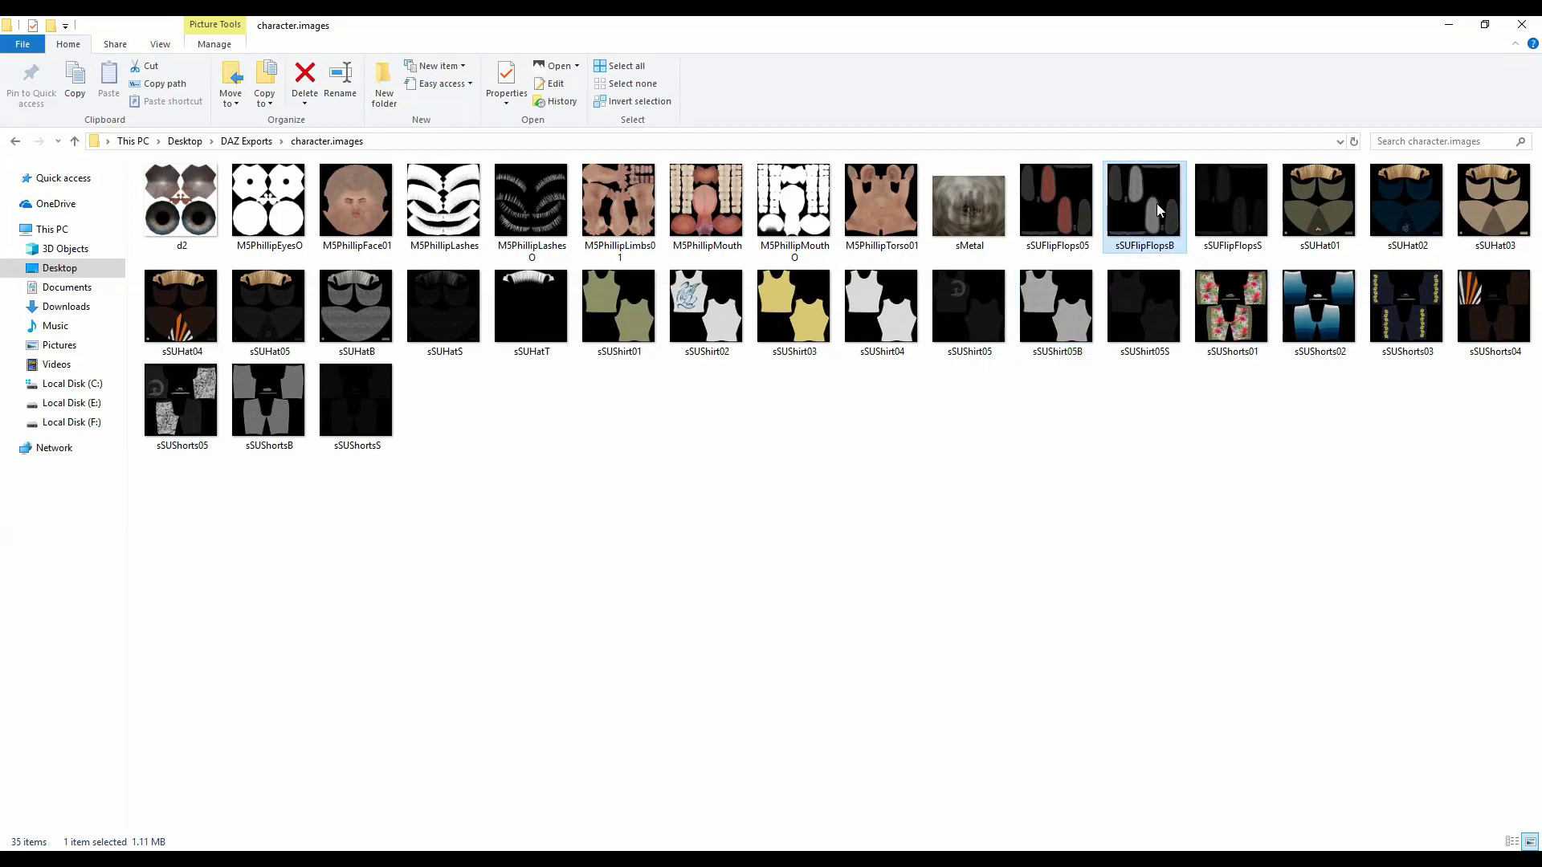
key(Right)
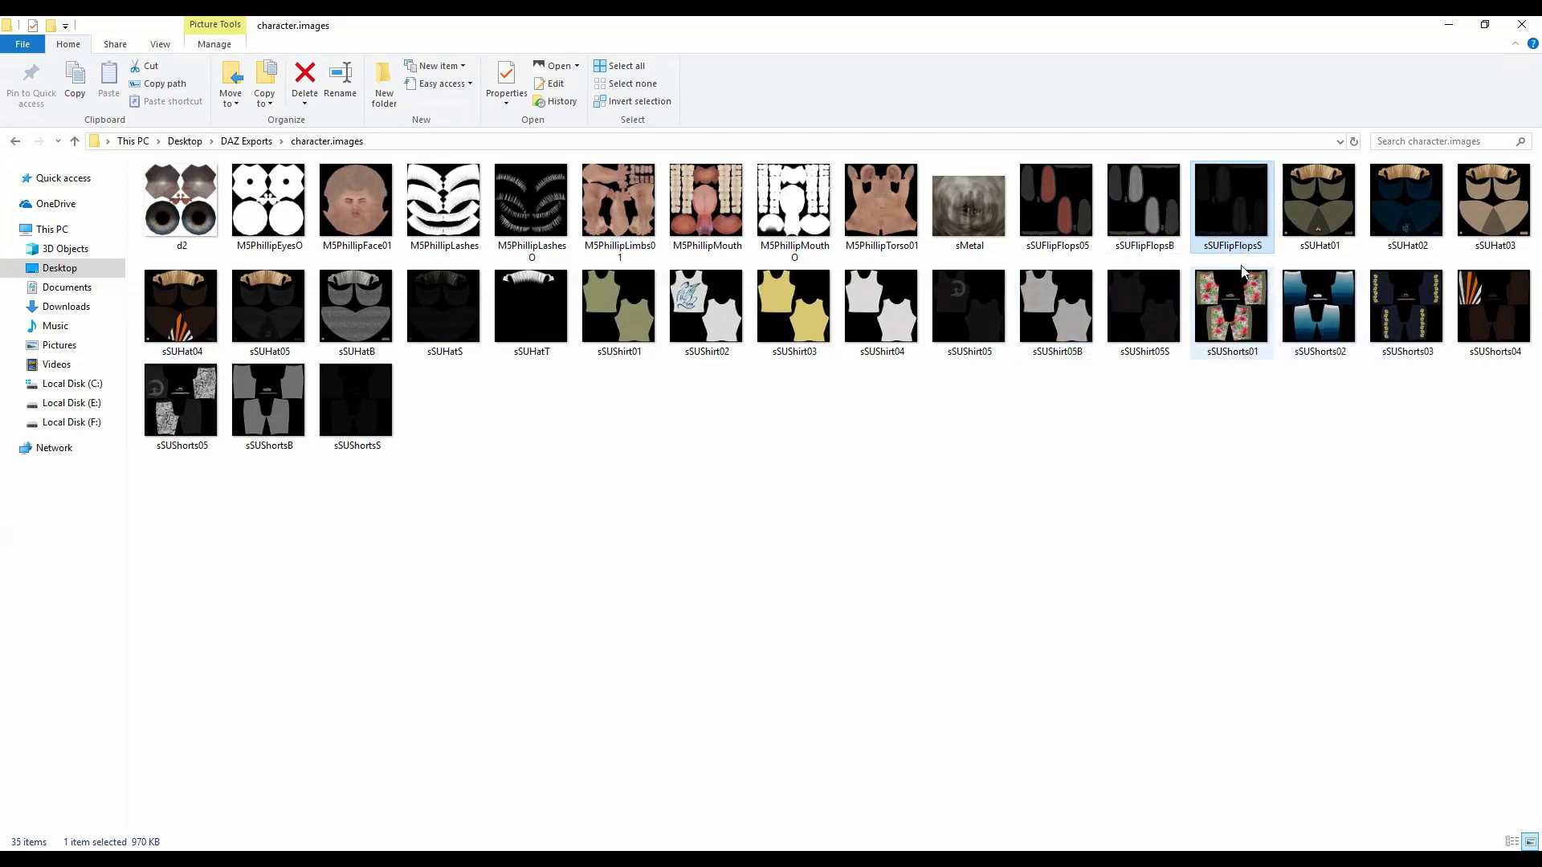
mouse_move(1235, 230)
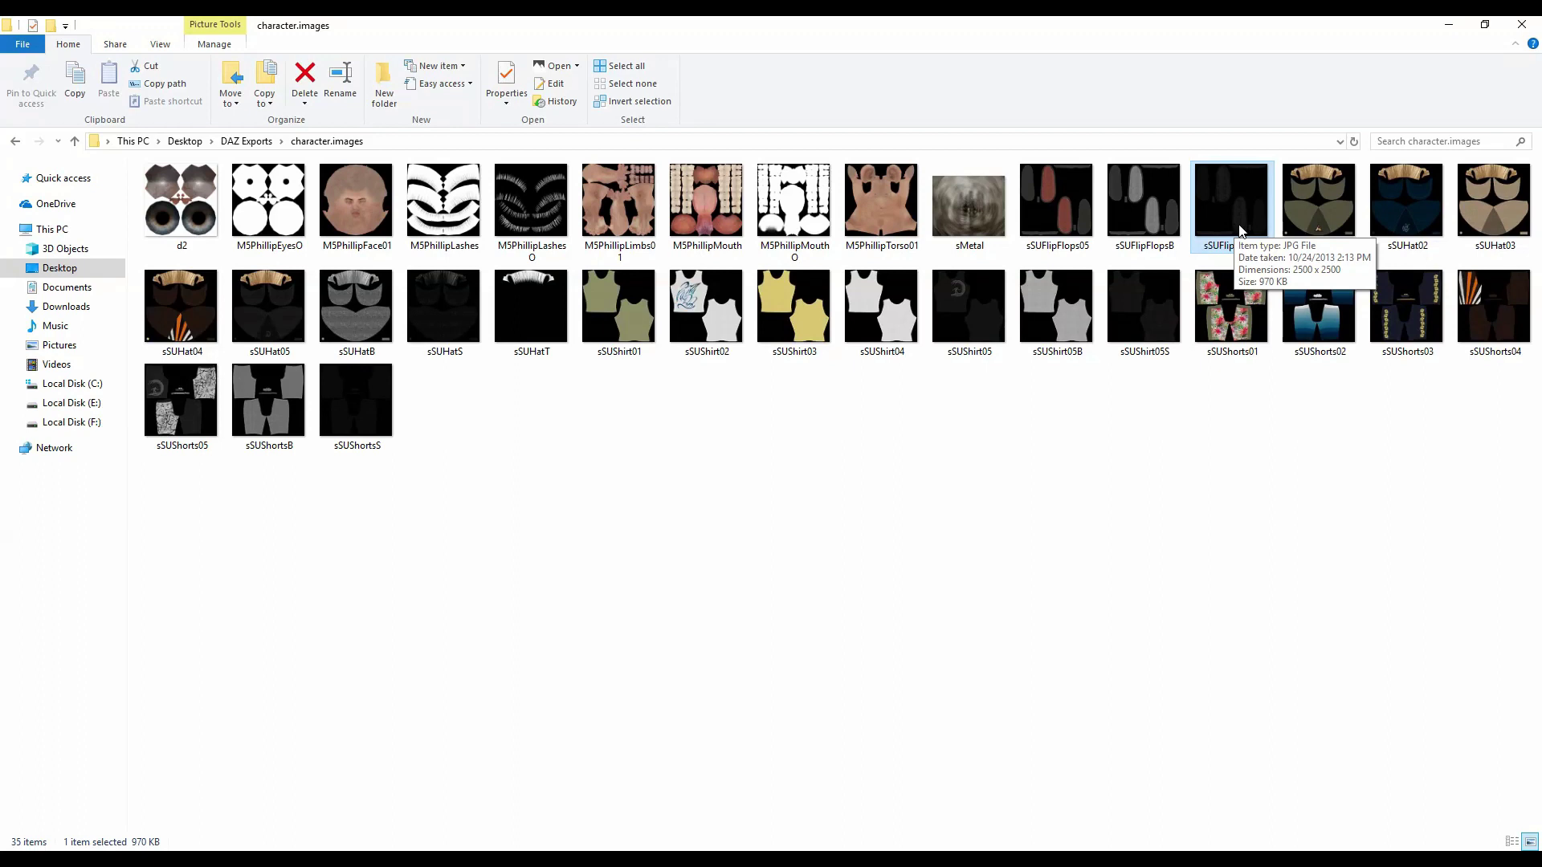
click(1171, 431)
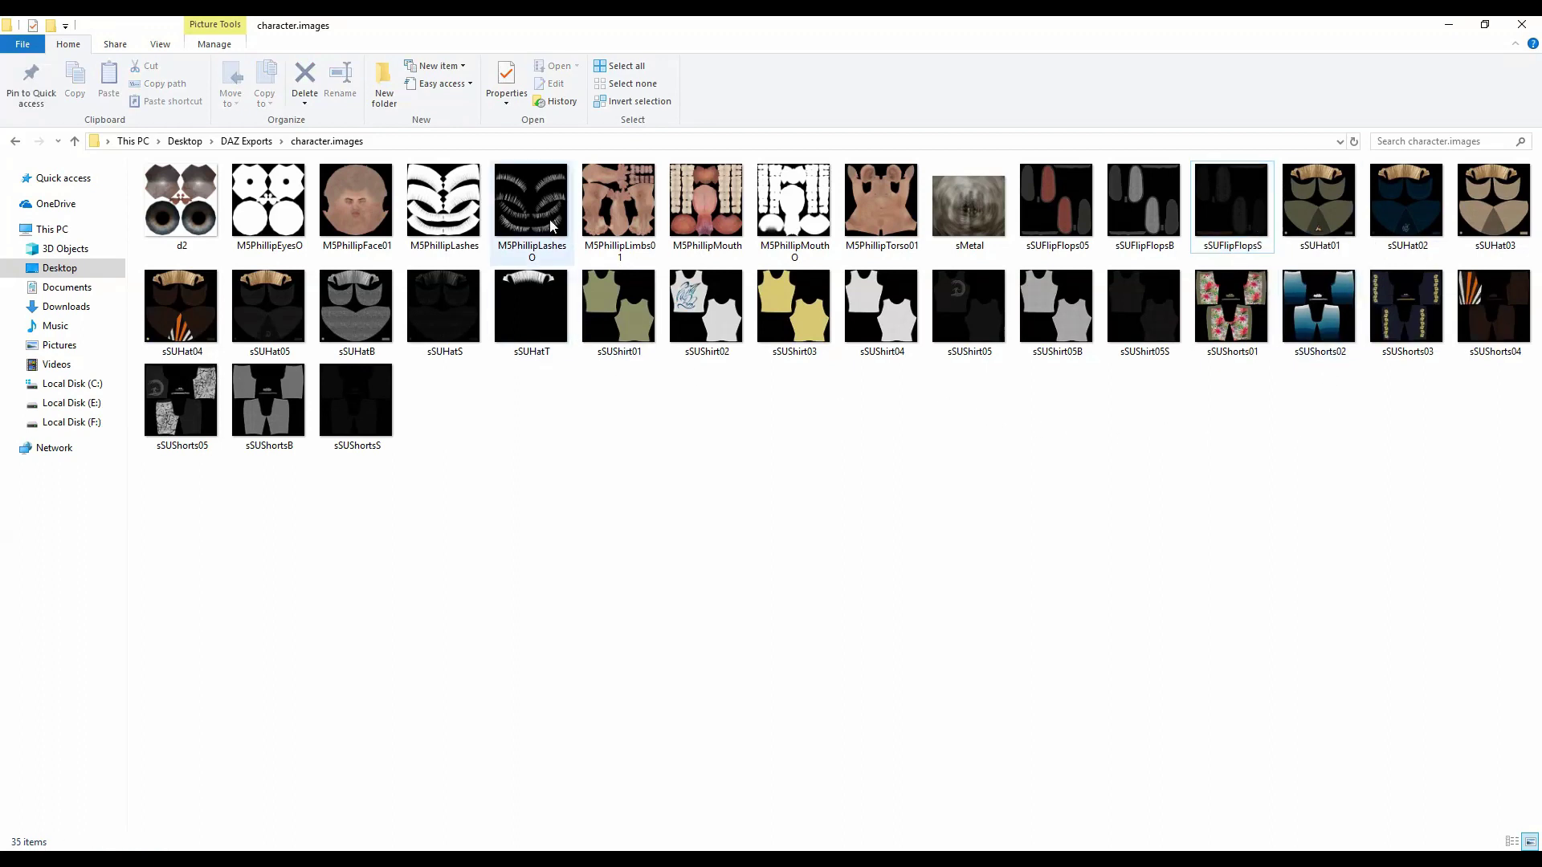
click(527, 331)
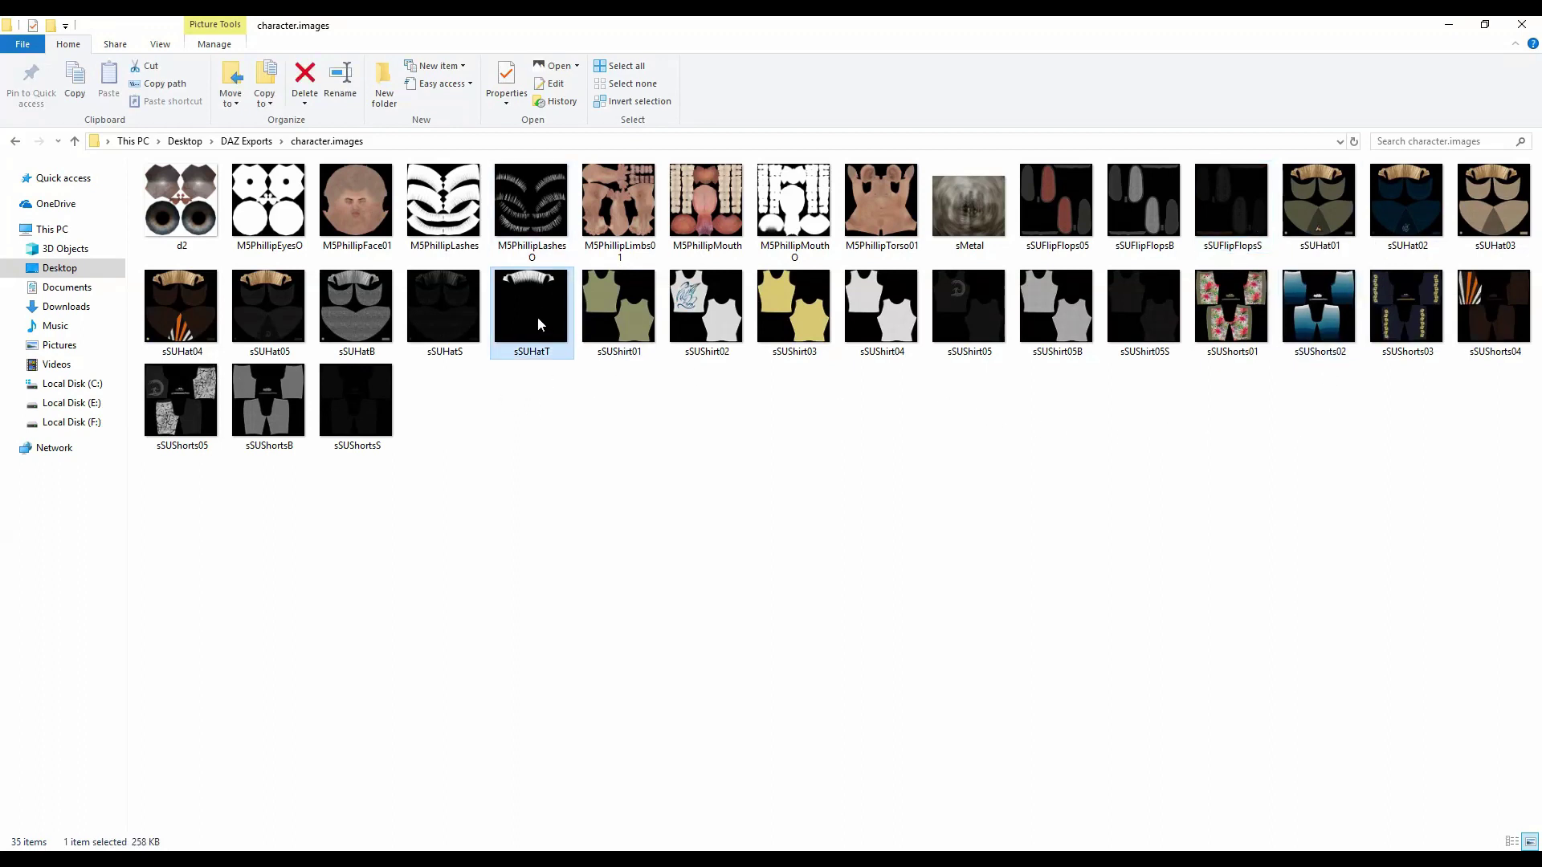
click(654, 468)
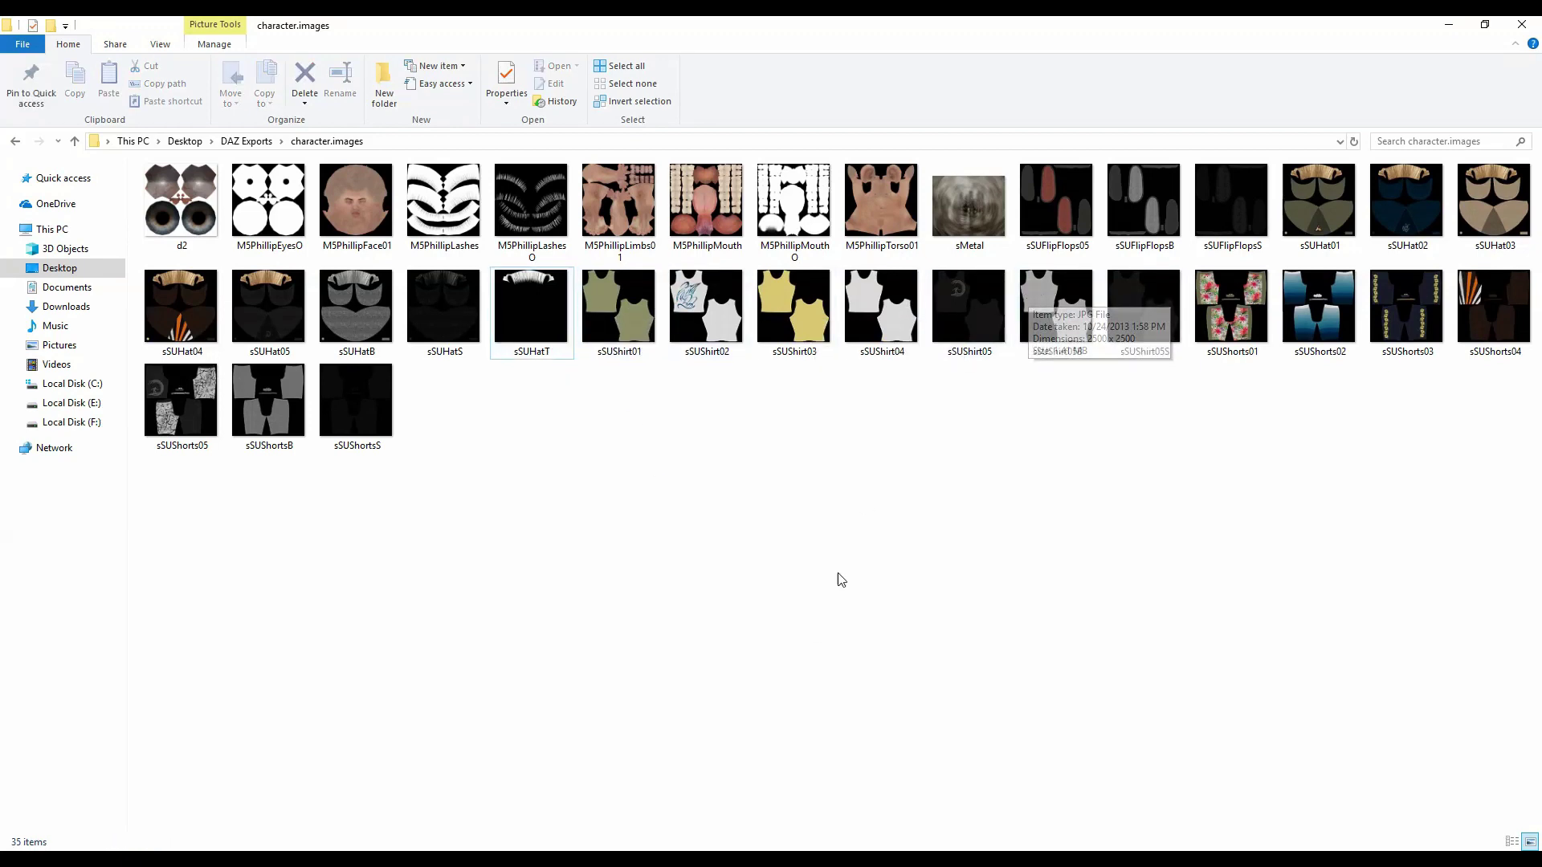
- Switch back to Unreal Engine and inspect the outfit1-pants mesh up close around the waistband and laces
click(768, 859)
click(725, 813)
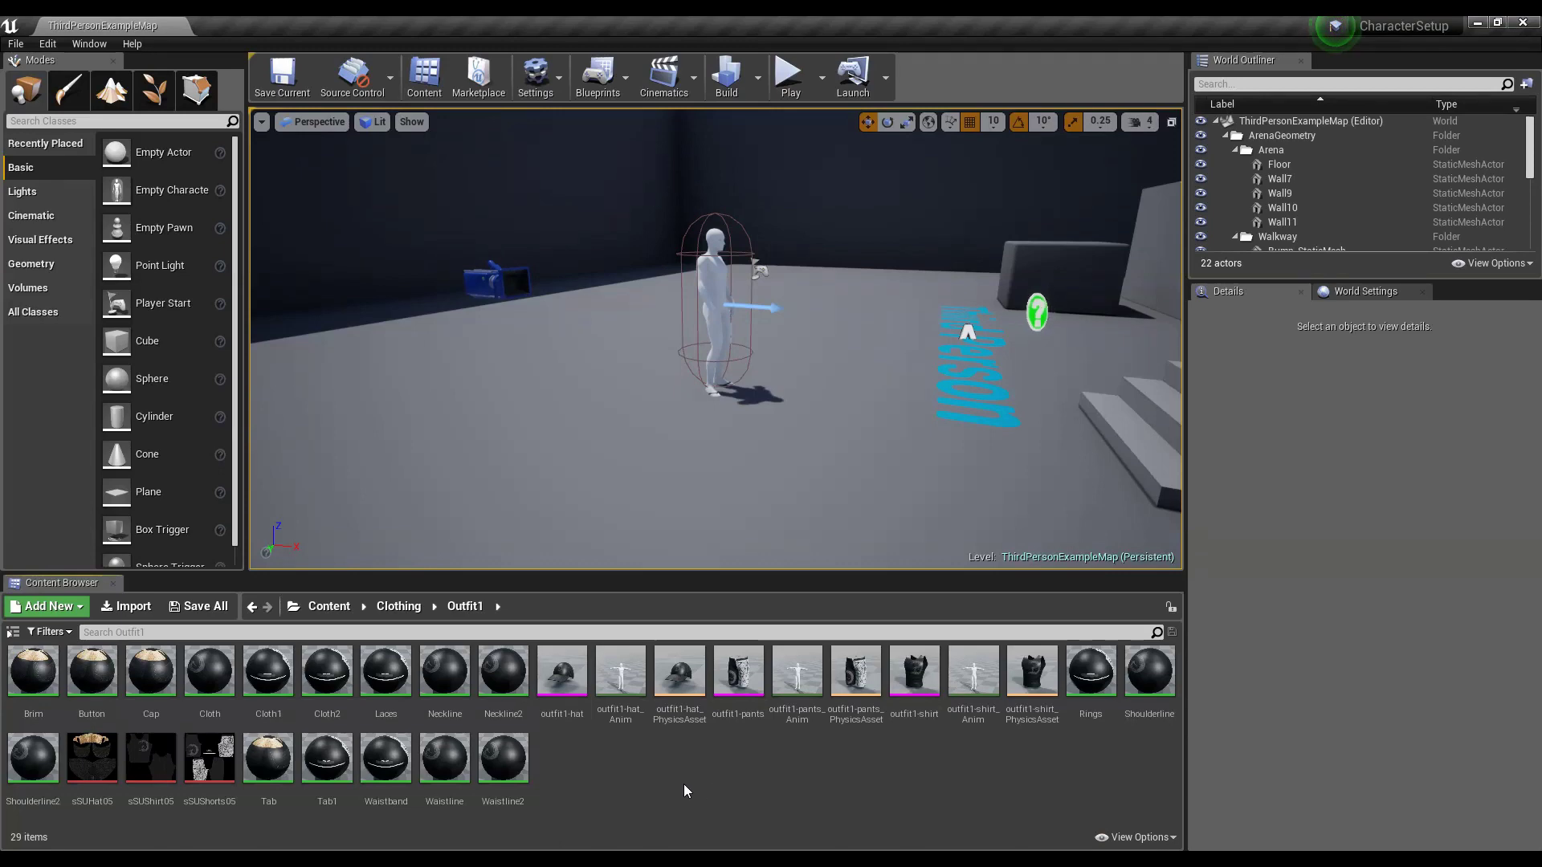
click(734, 667)
double_click(733, 668)
drag(762, 468, 899, 397)
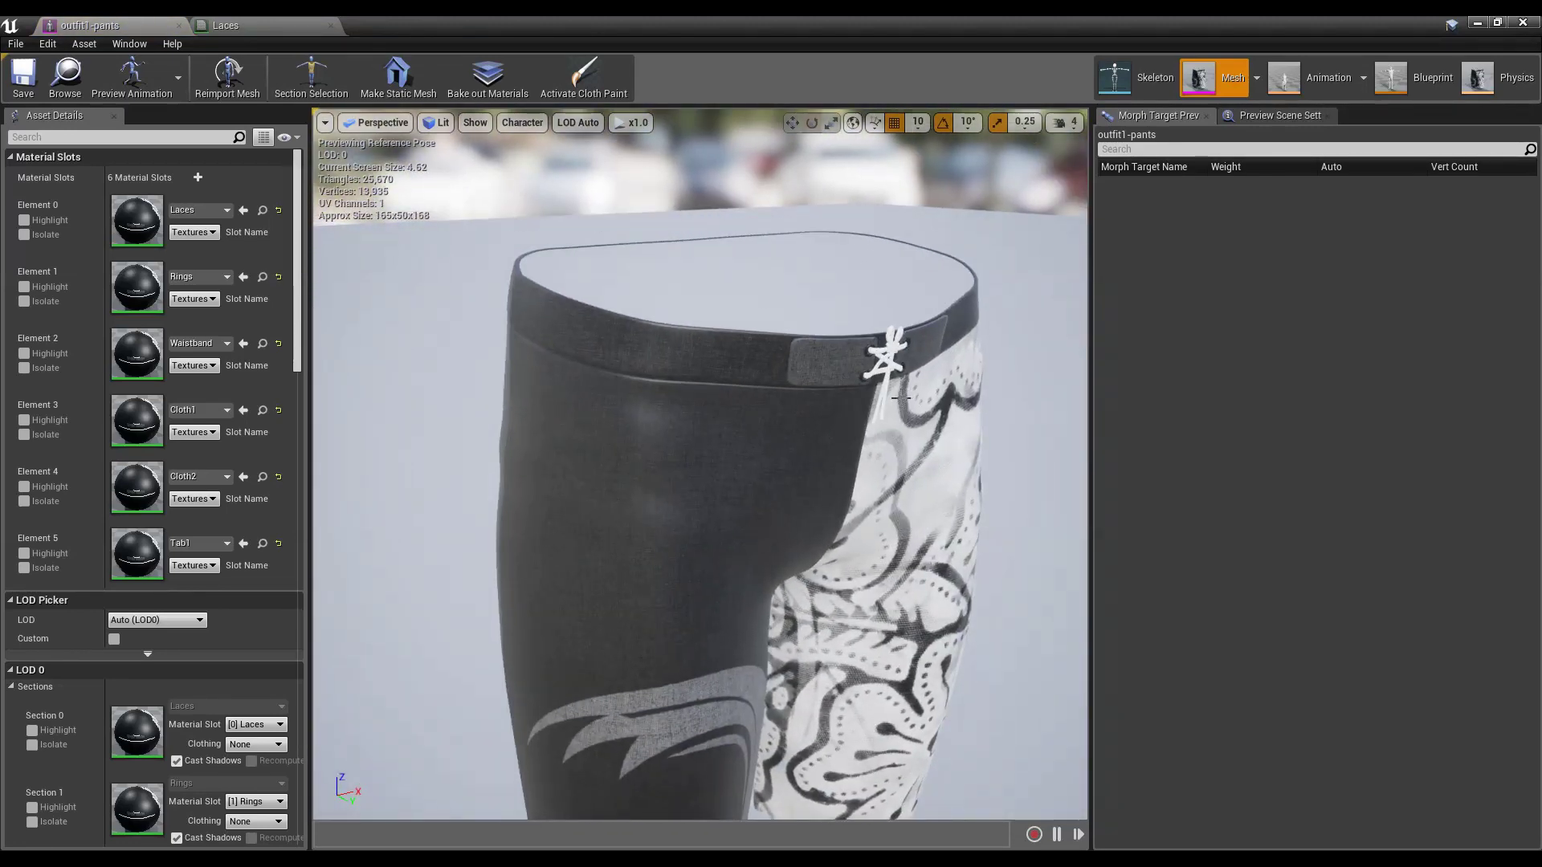
click(1475, 23)
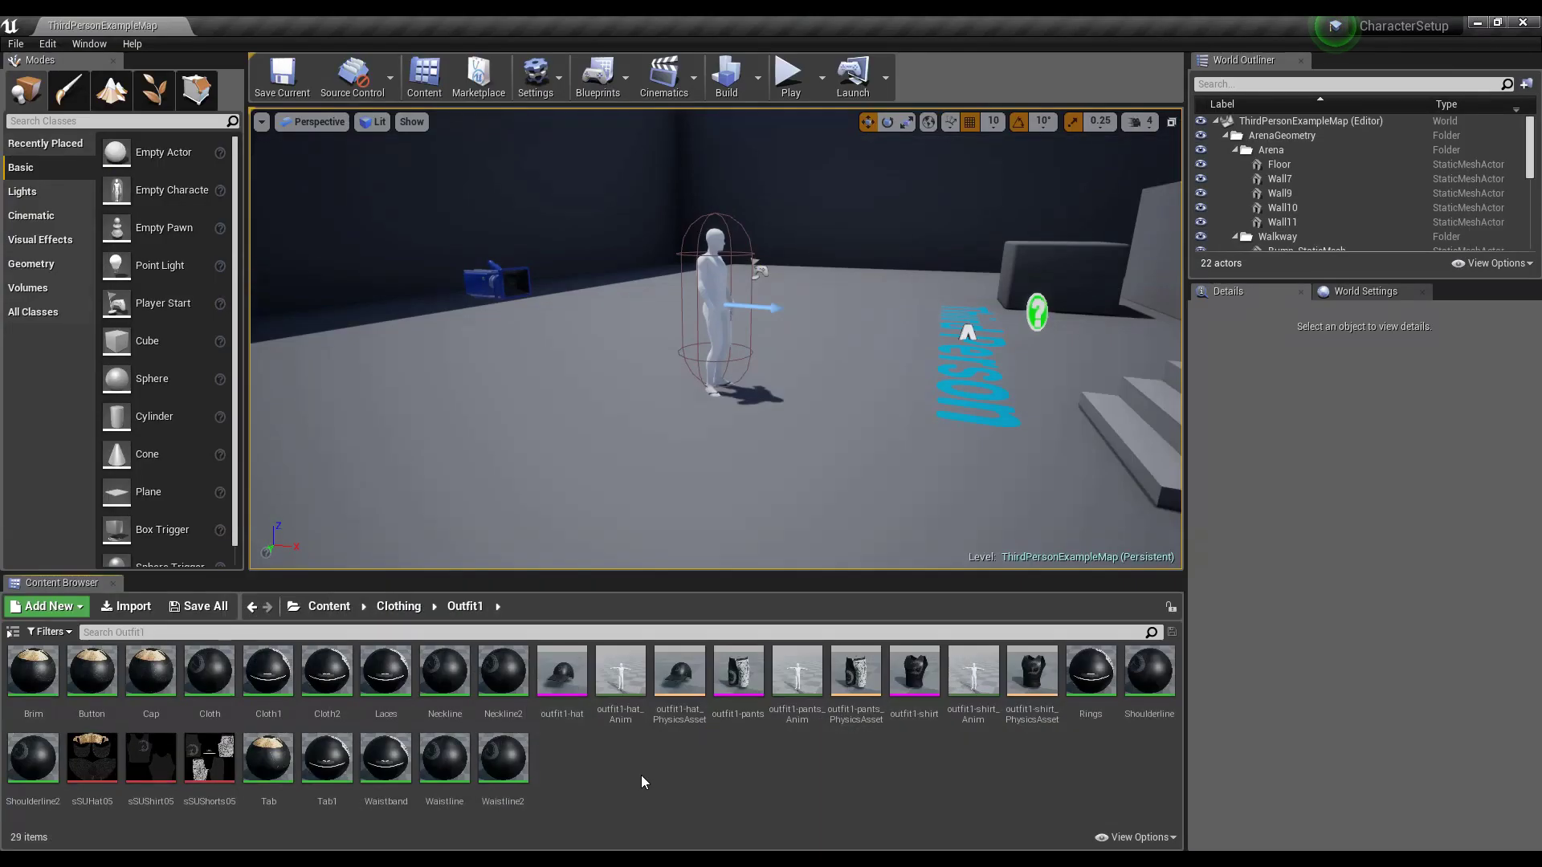
- Import the textures sSUHatB, sSUHatS, sSUHatT, sSUShirt05B, sSUShirt05S, sSUShortsB and sSUShortsS from character.images into the Outfit1 folder
click(147, 603)
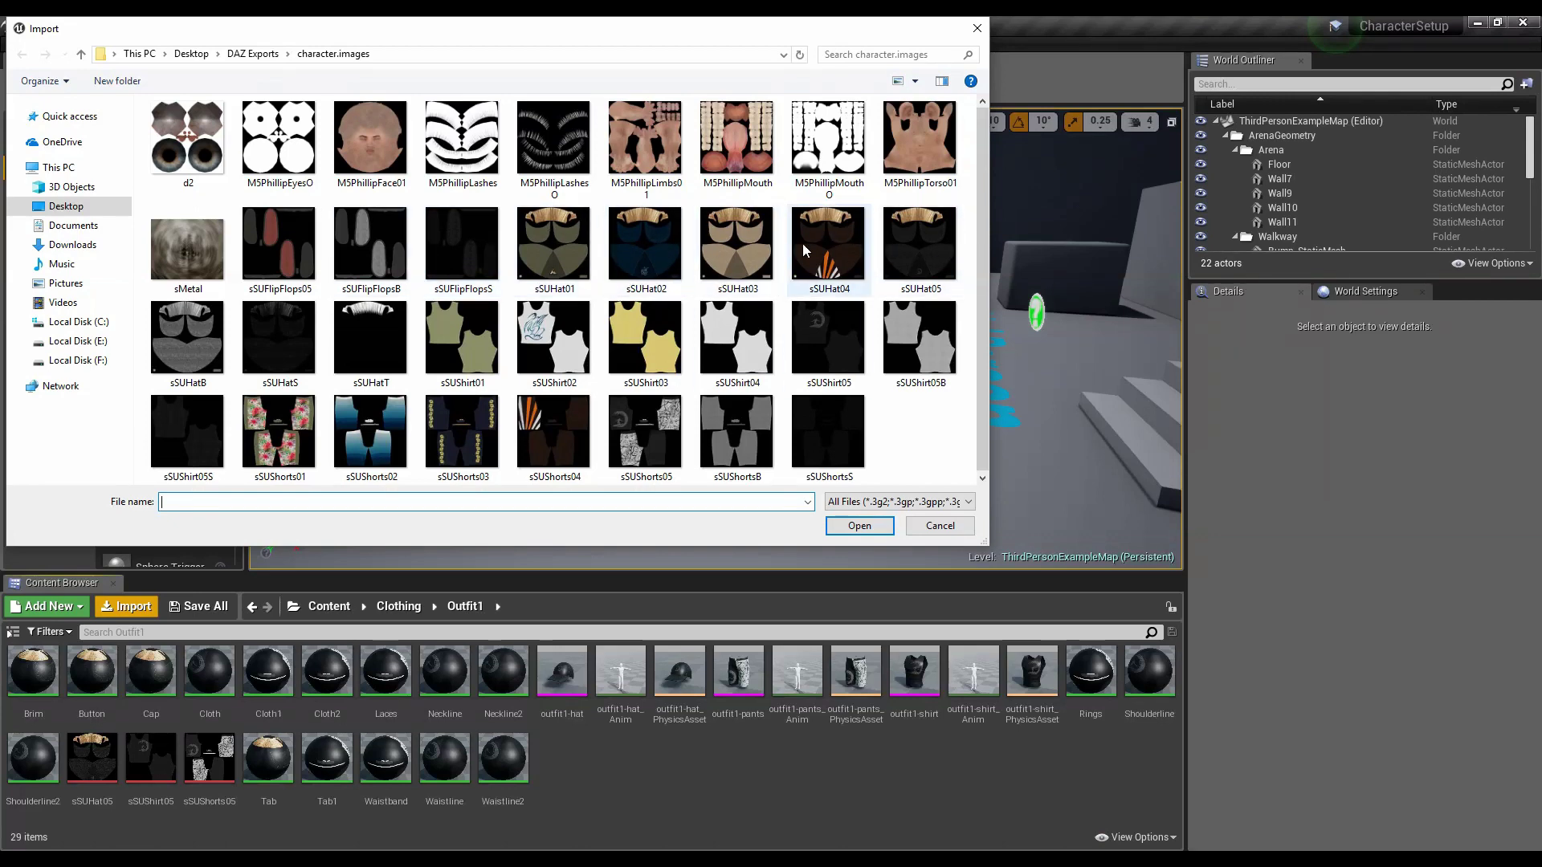
mouse_move(566, 258)
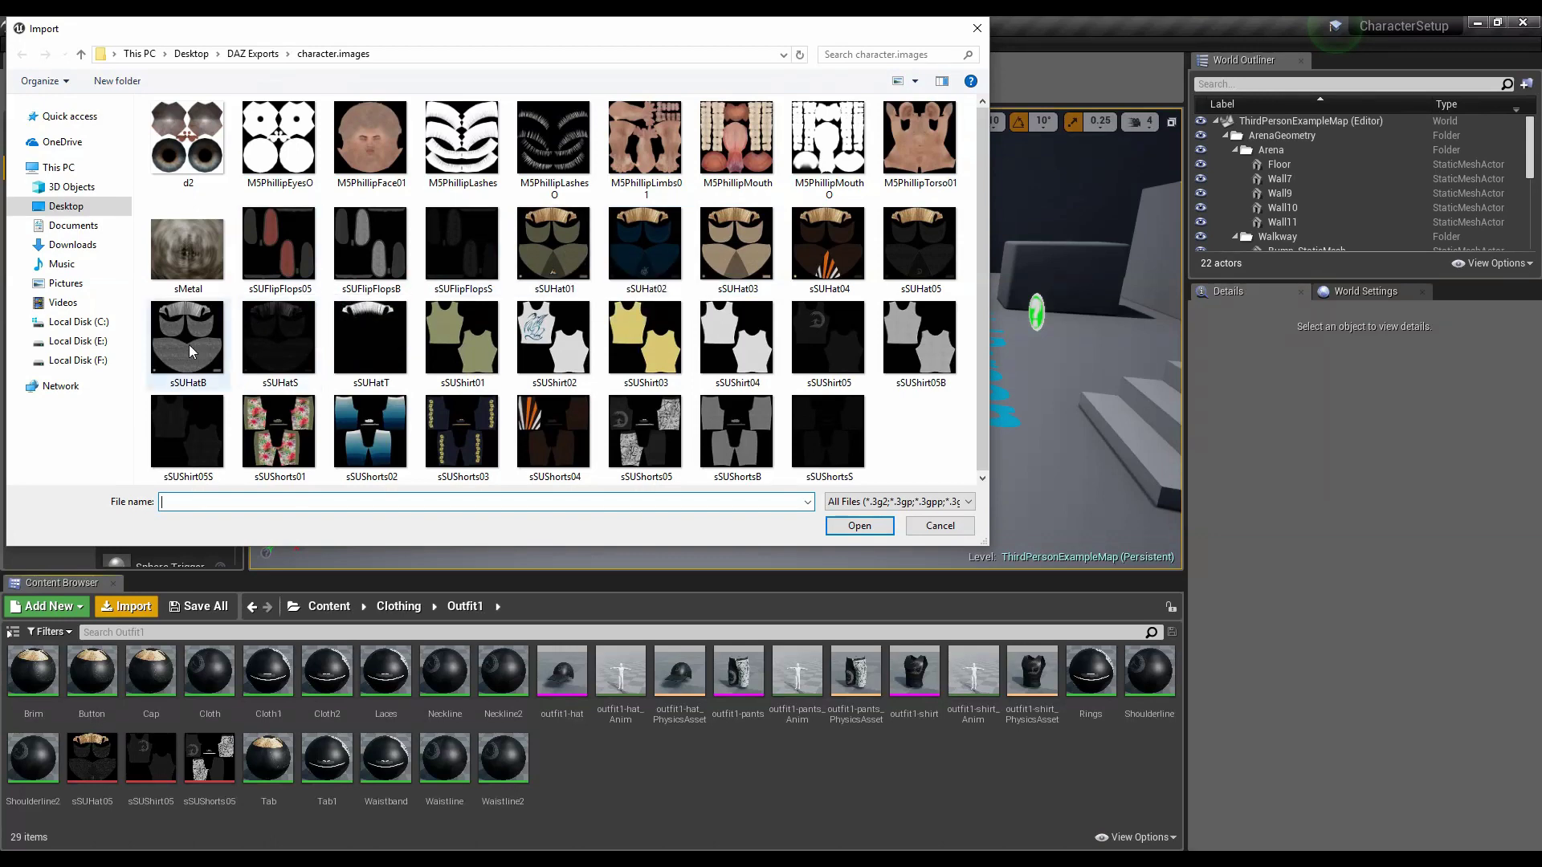
mouse_move(193, 351)
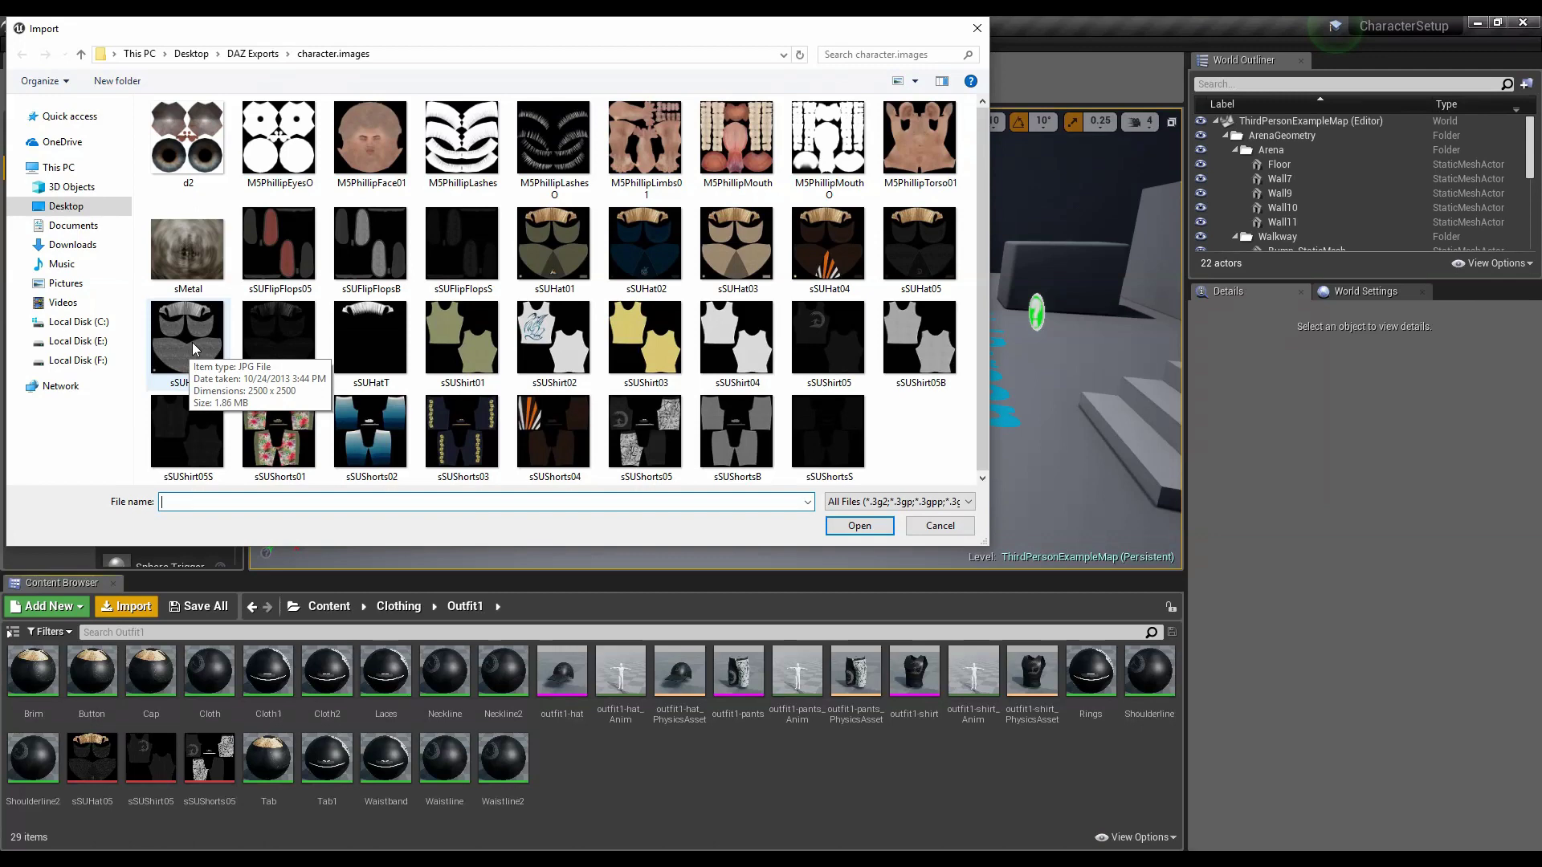
click(191, 342)
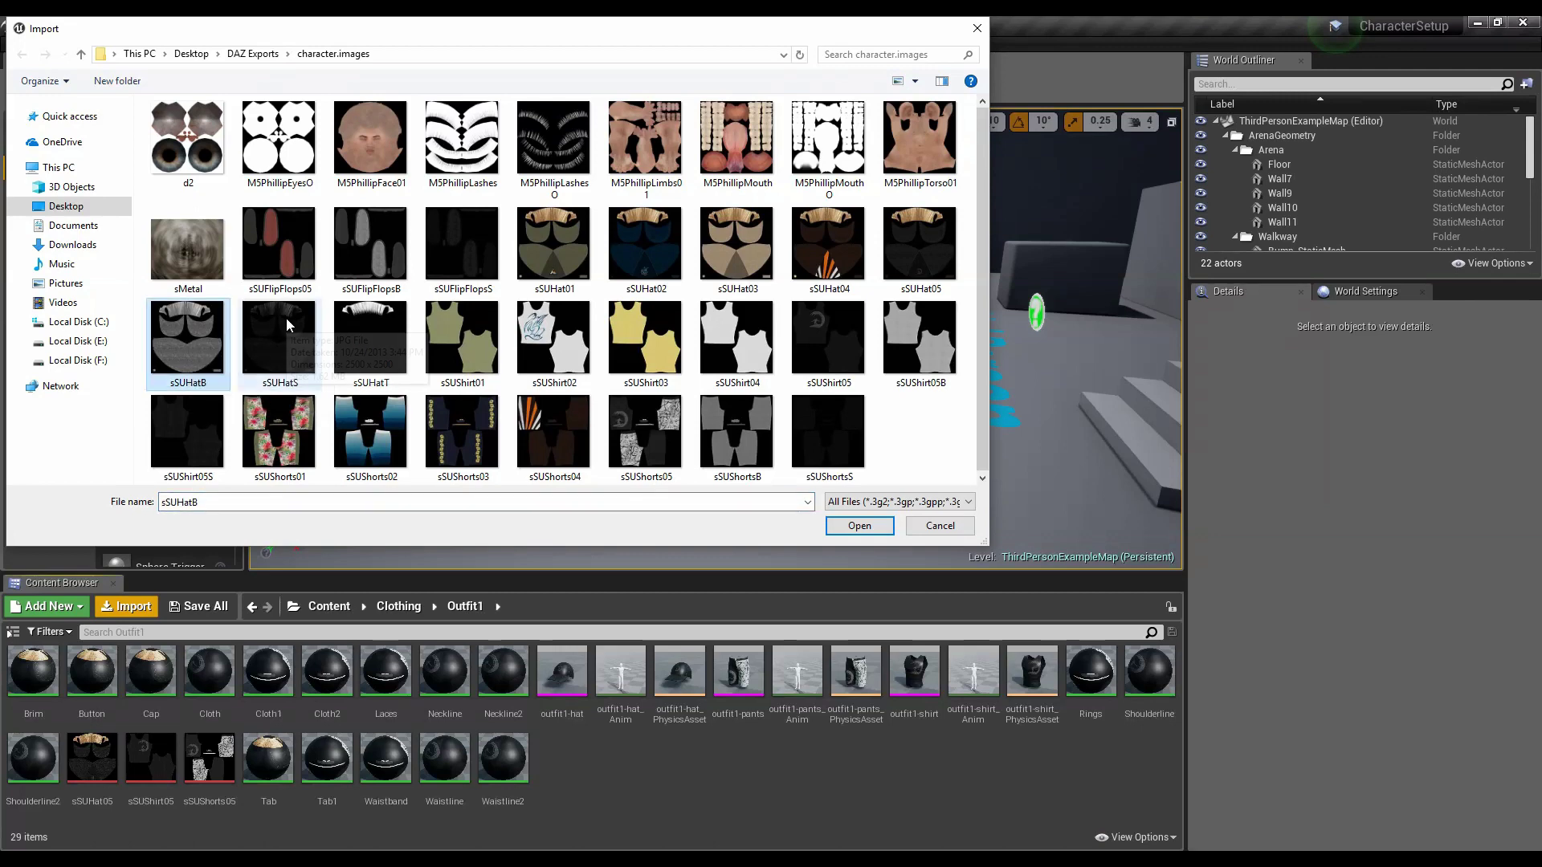
ctrl+click(288, 325)
ctrl+click(382, 323)
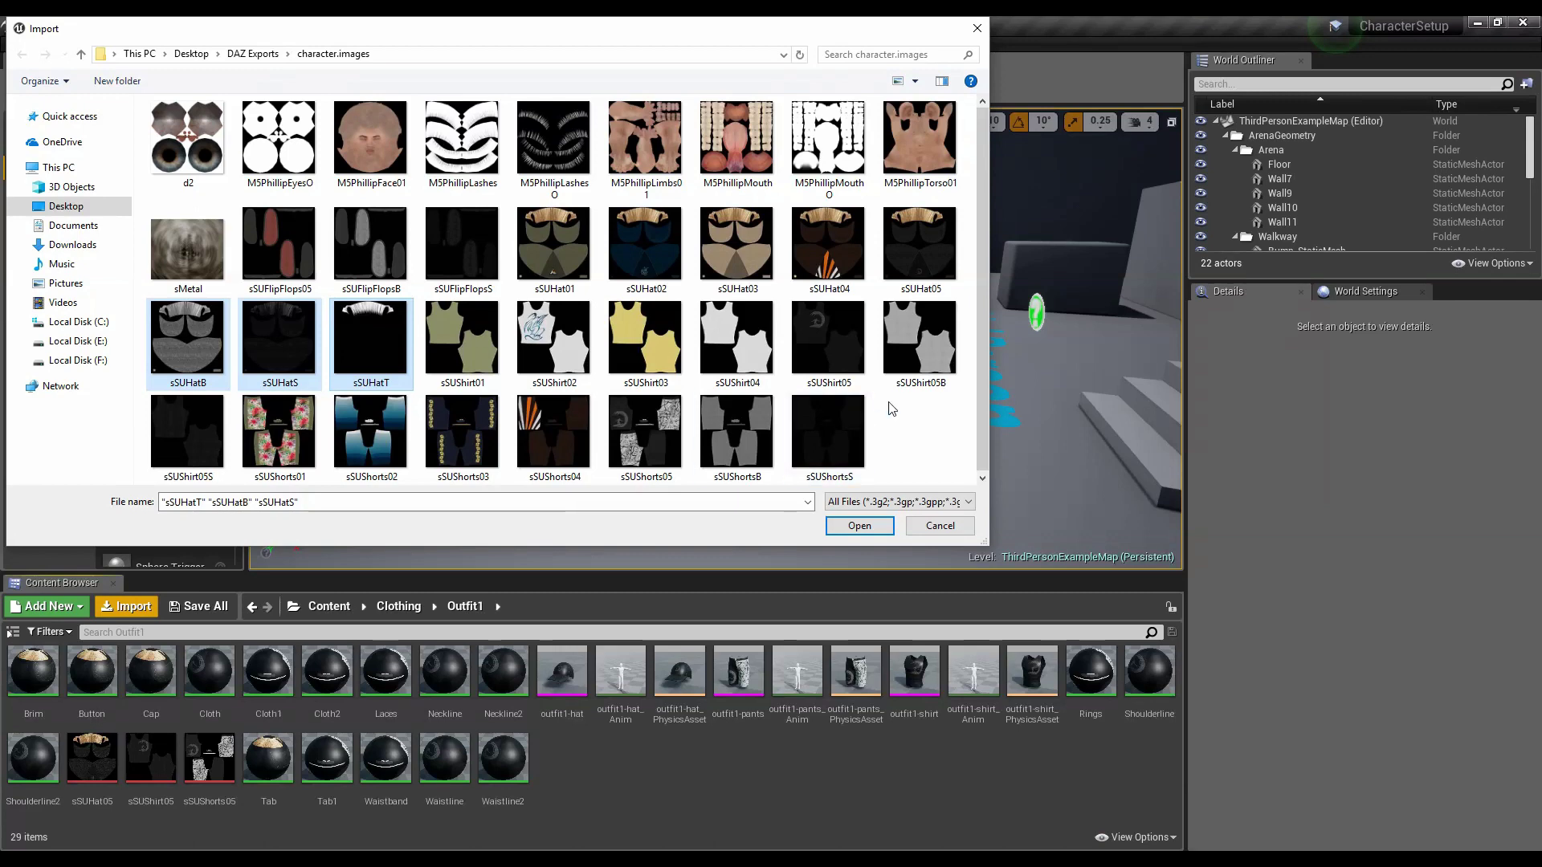
ctrl+click(922, 353)
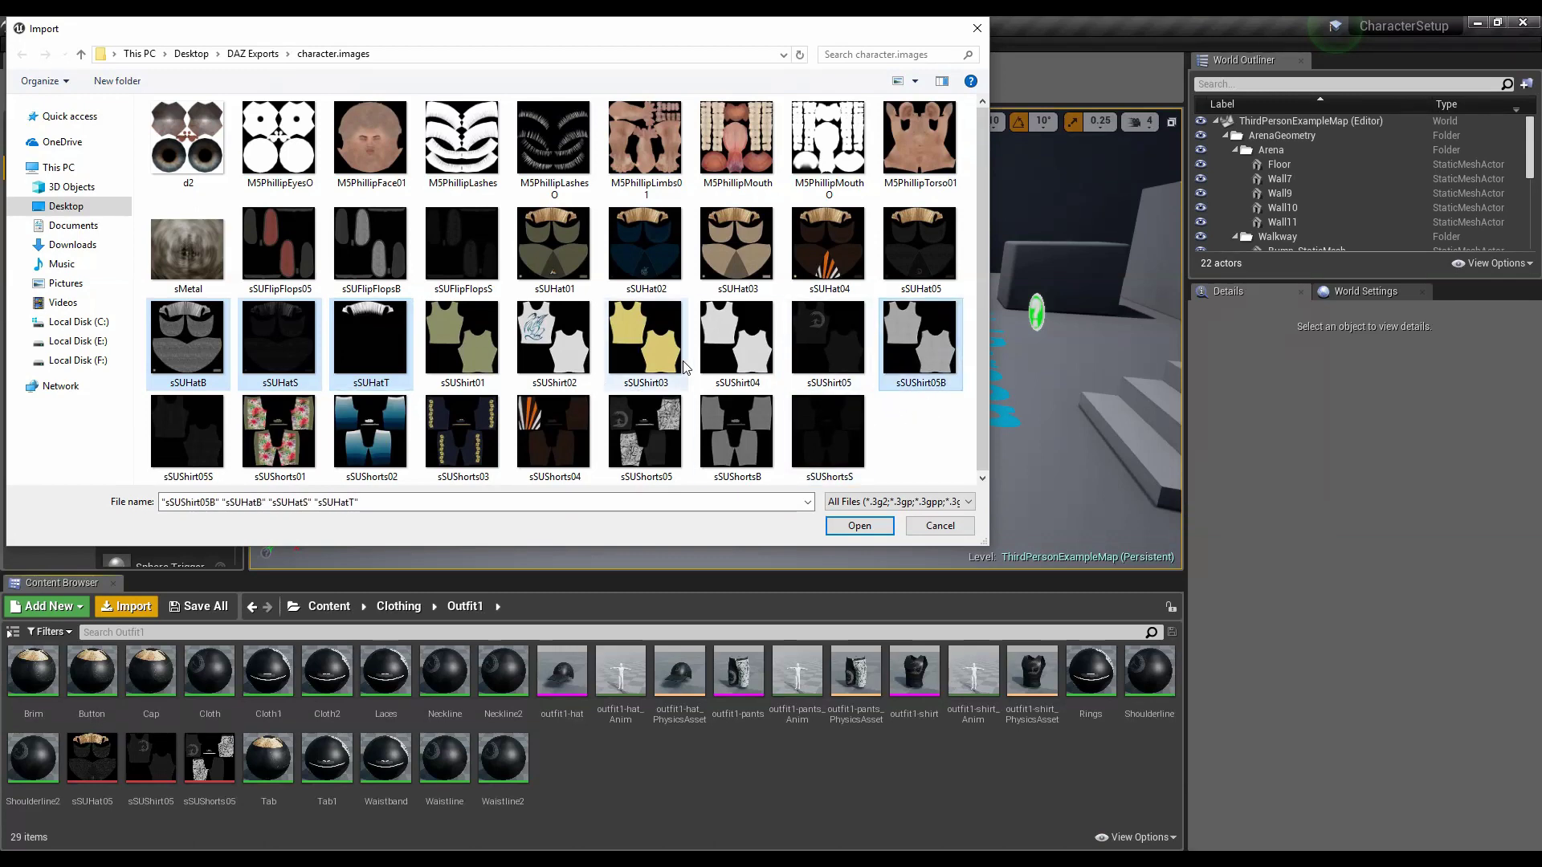
ctrl+click(207, 443)
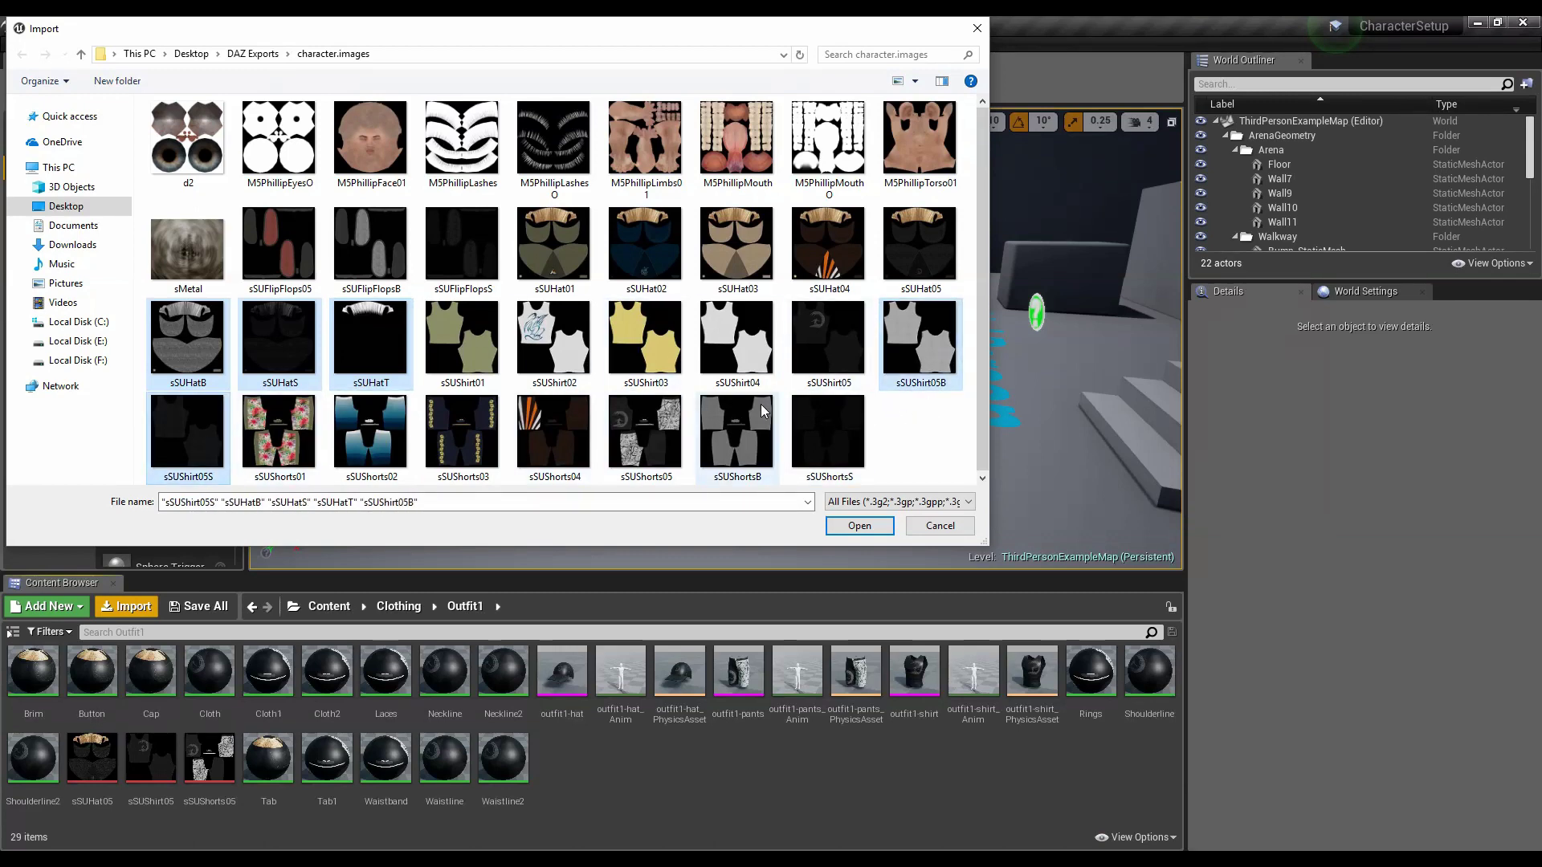
ctrl+click(755, 438)
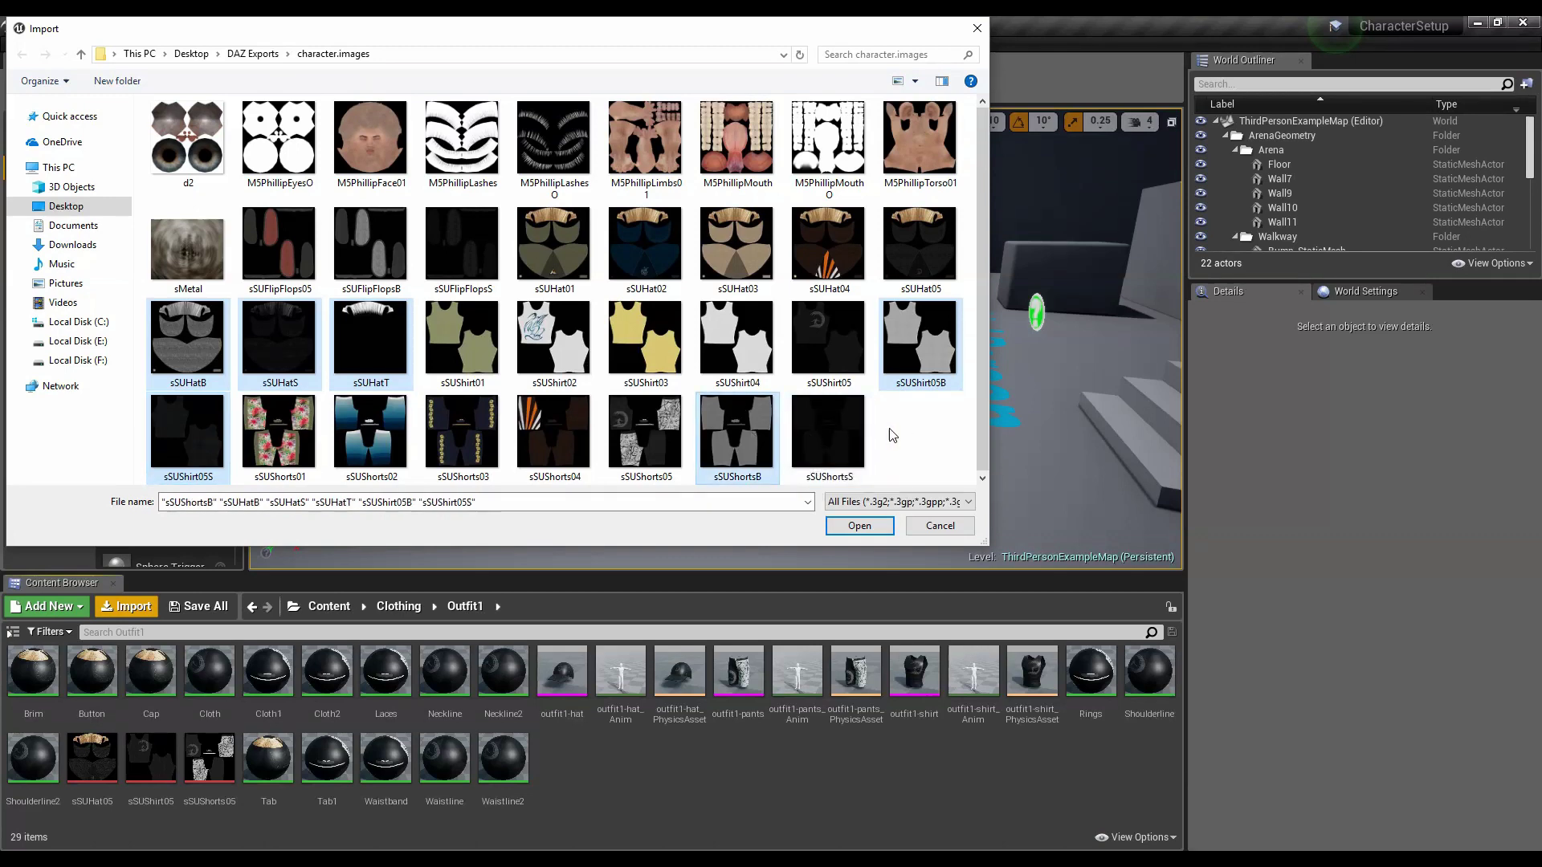
ctrl+click(851, 434)
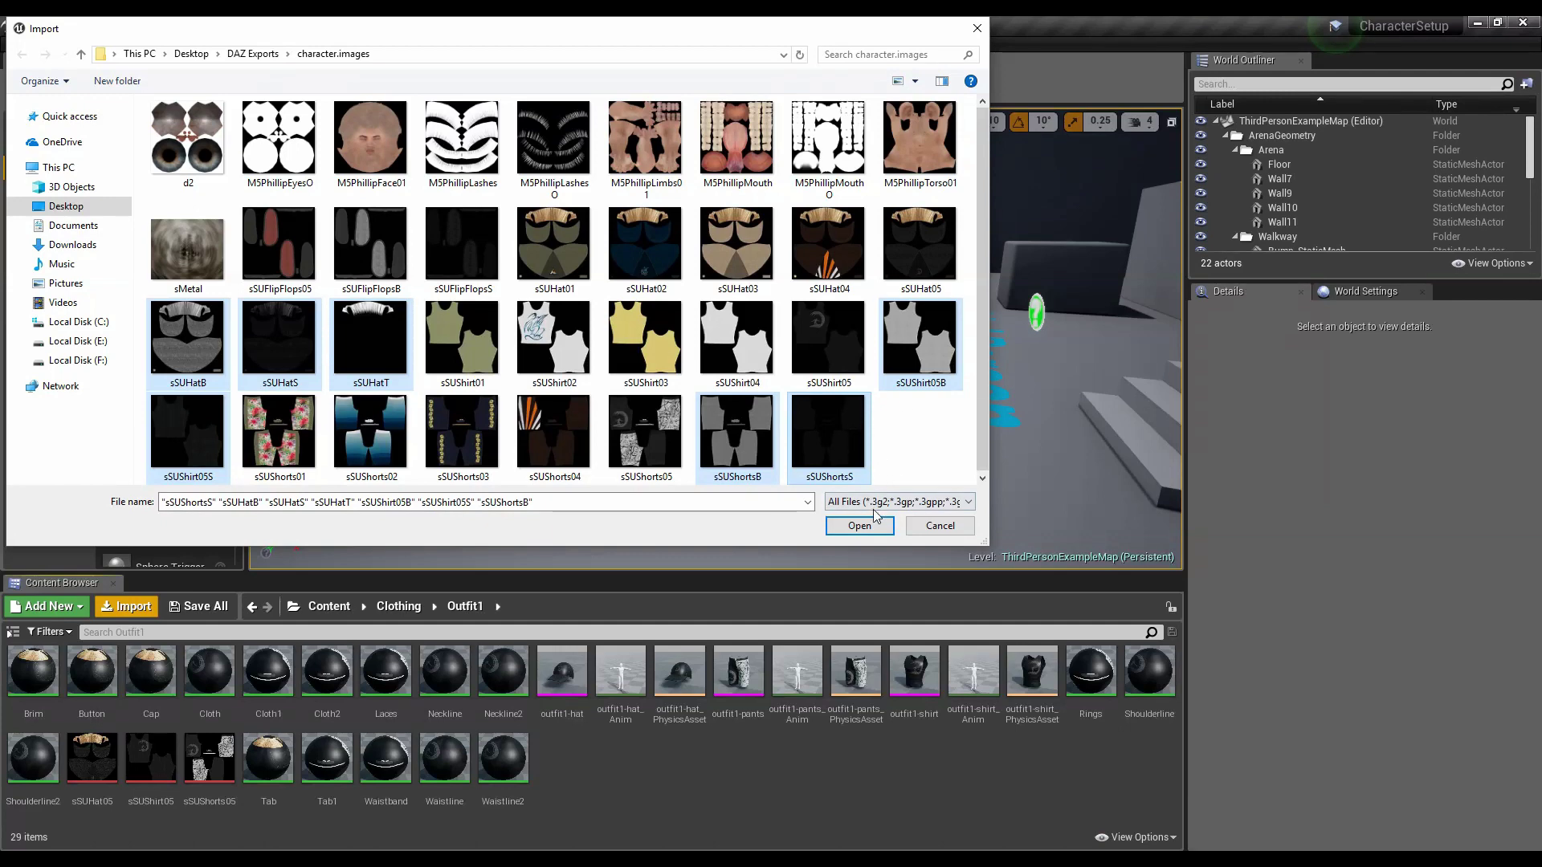
click(859, 526)
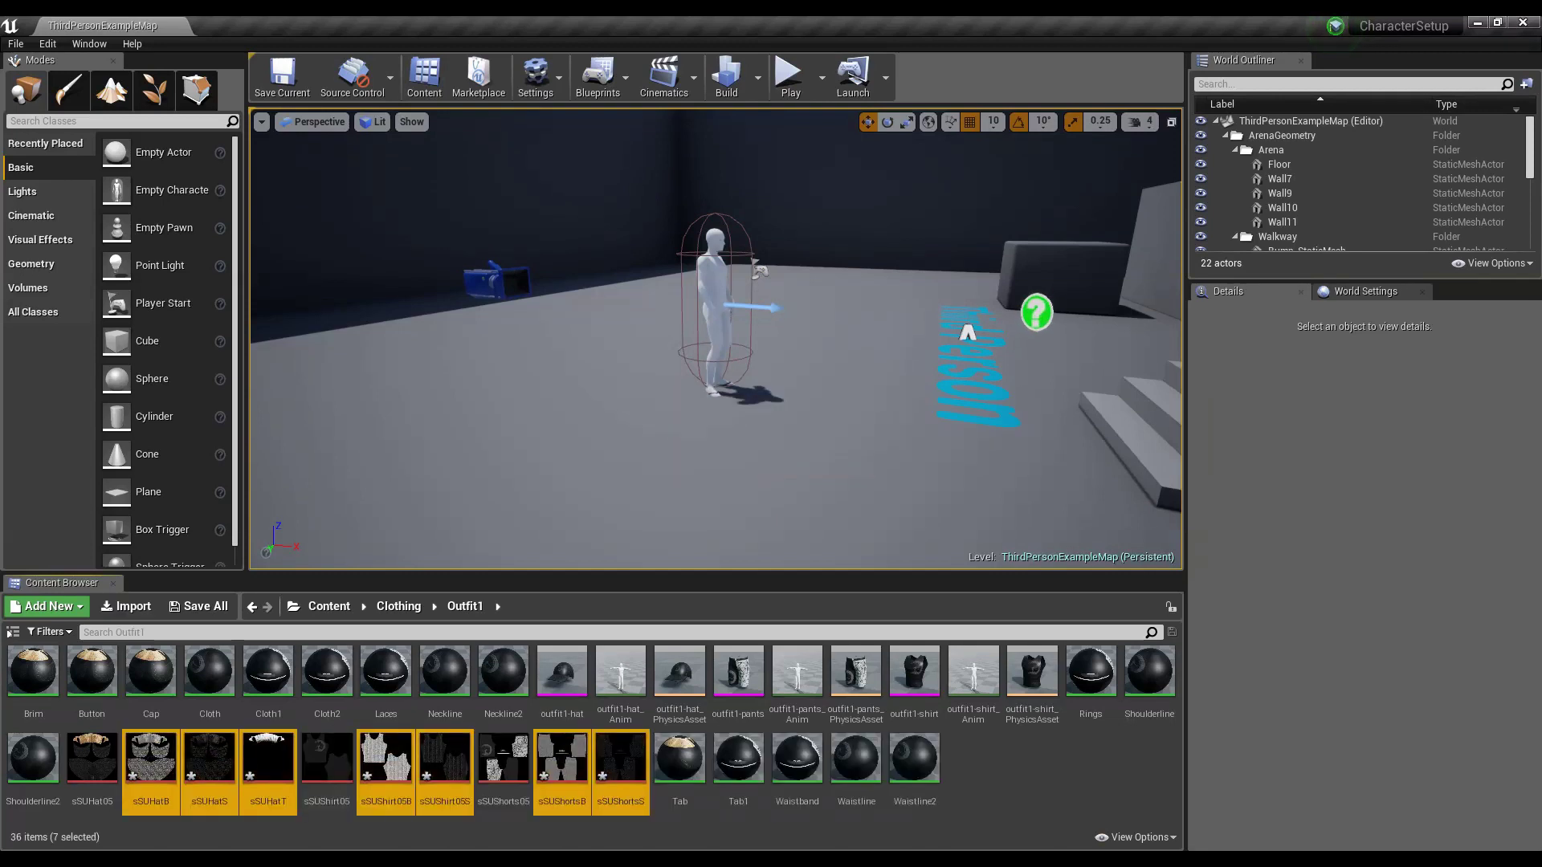
click(981, 803)
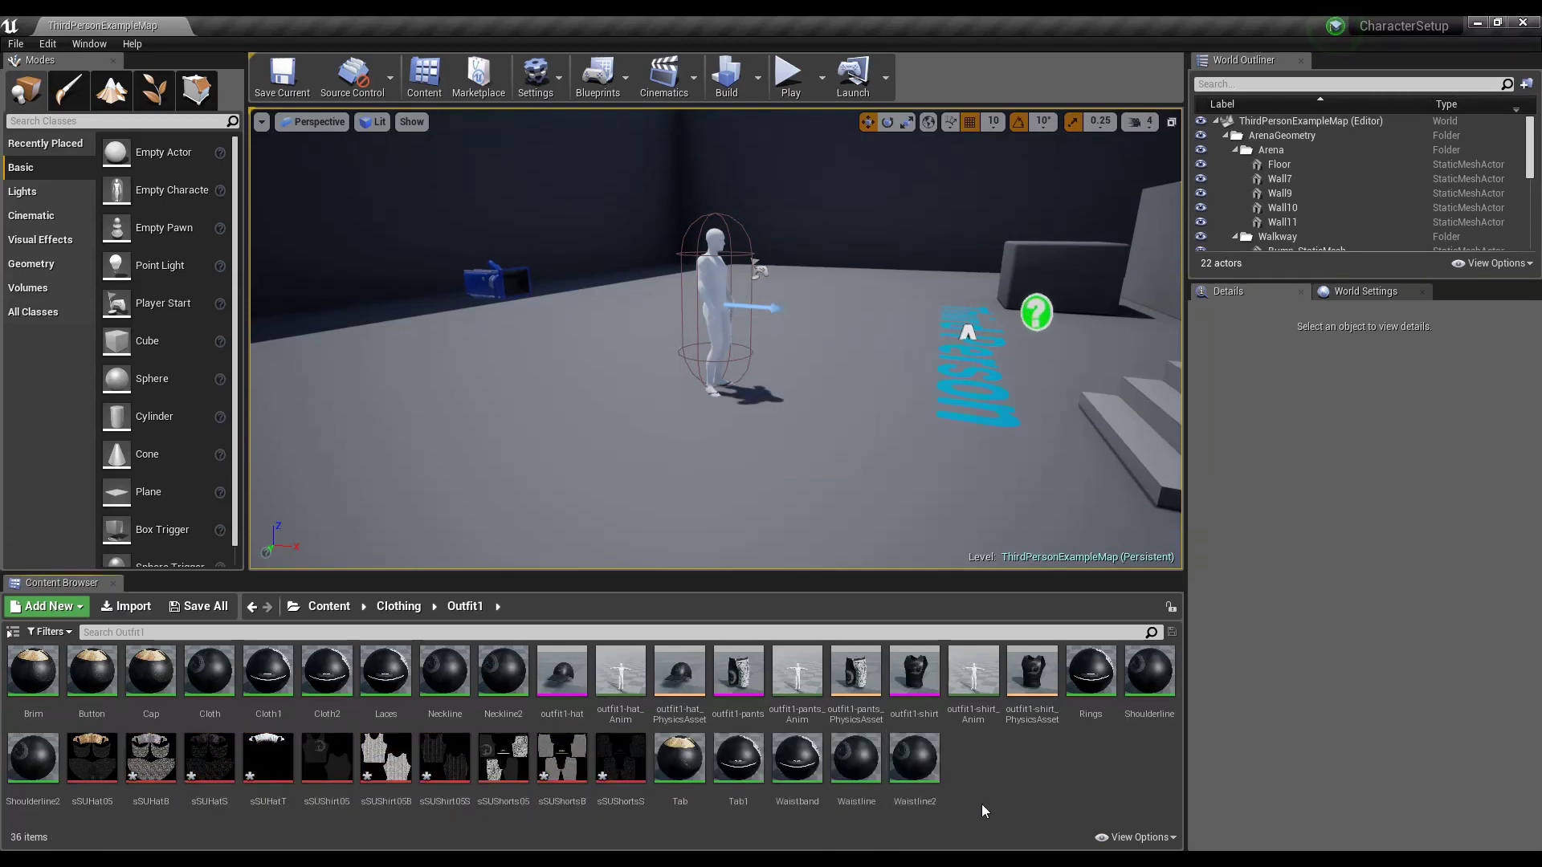
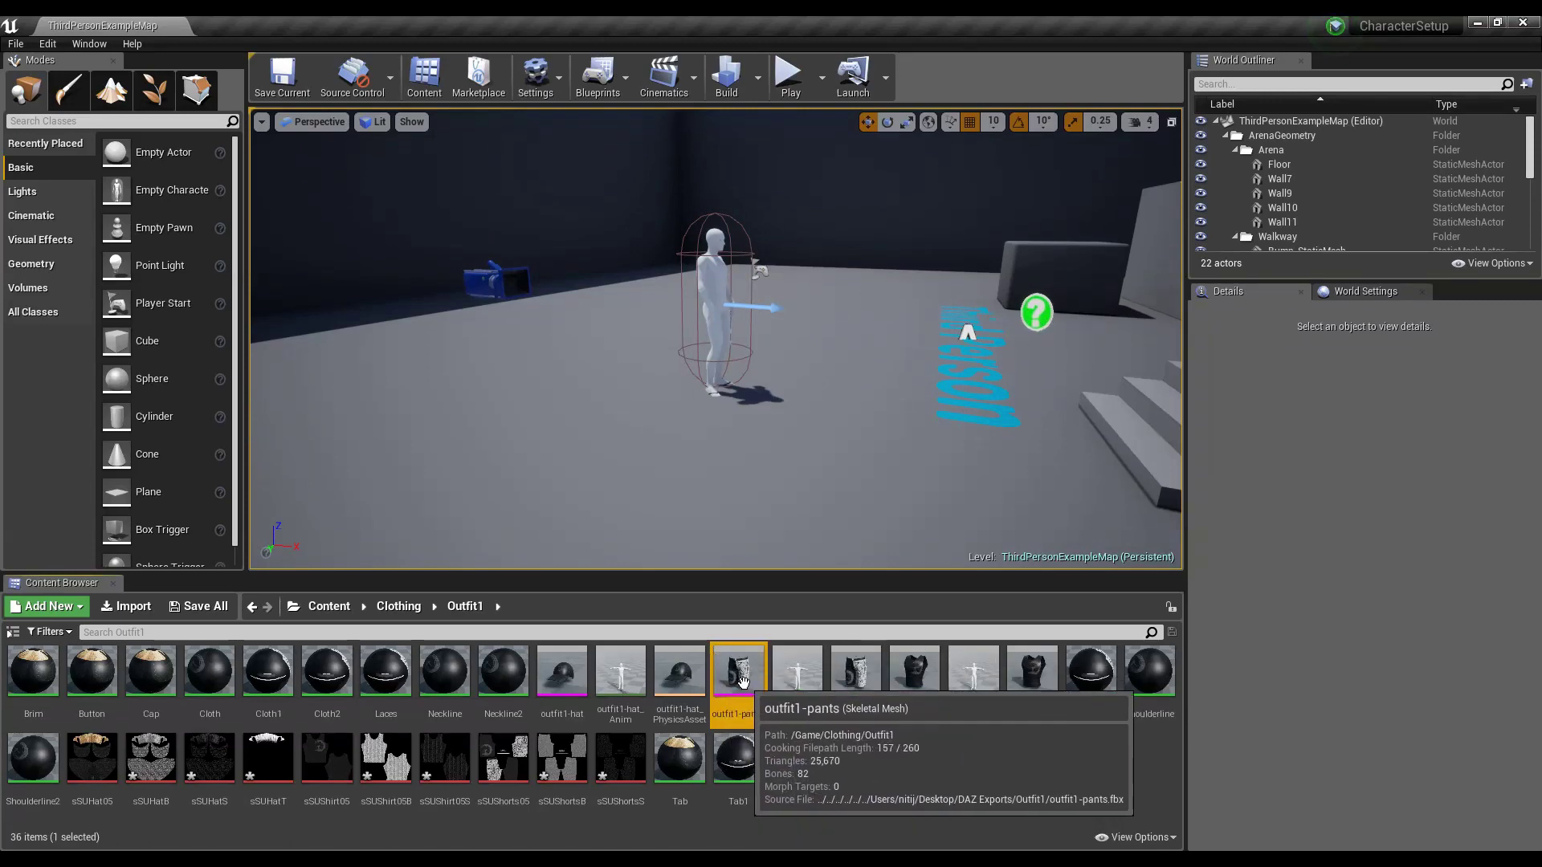
- Open the outfit1-pants mesh and look briefly into its Cloth1 material before returning to the mesh
double_click(746, 691)
alt+drag(660, 441, 658, 437)
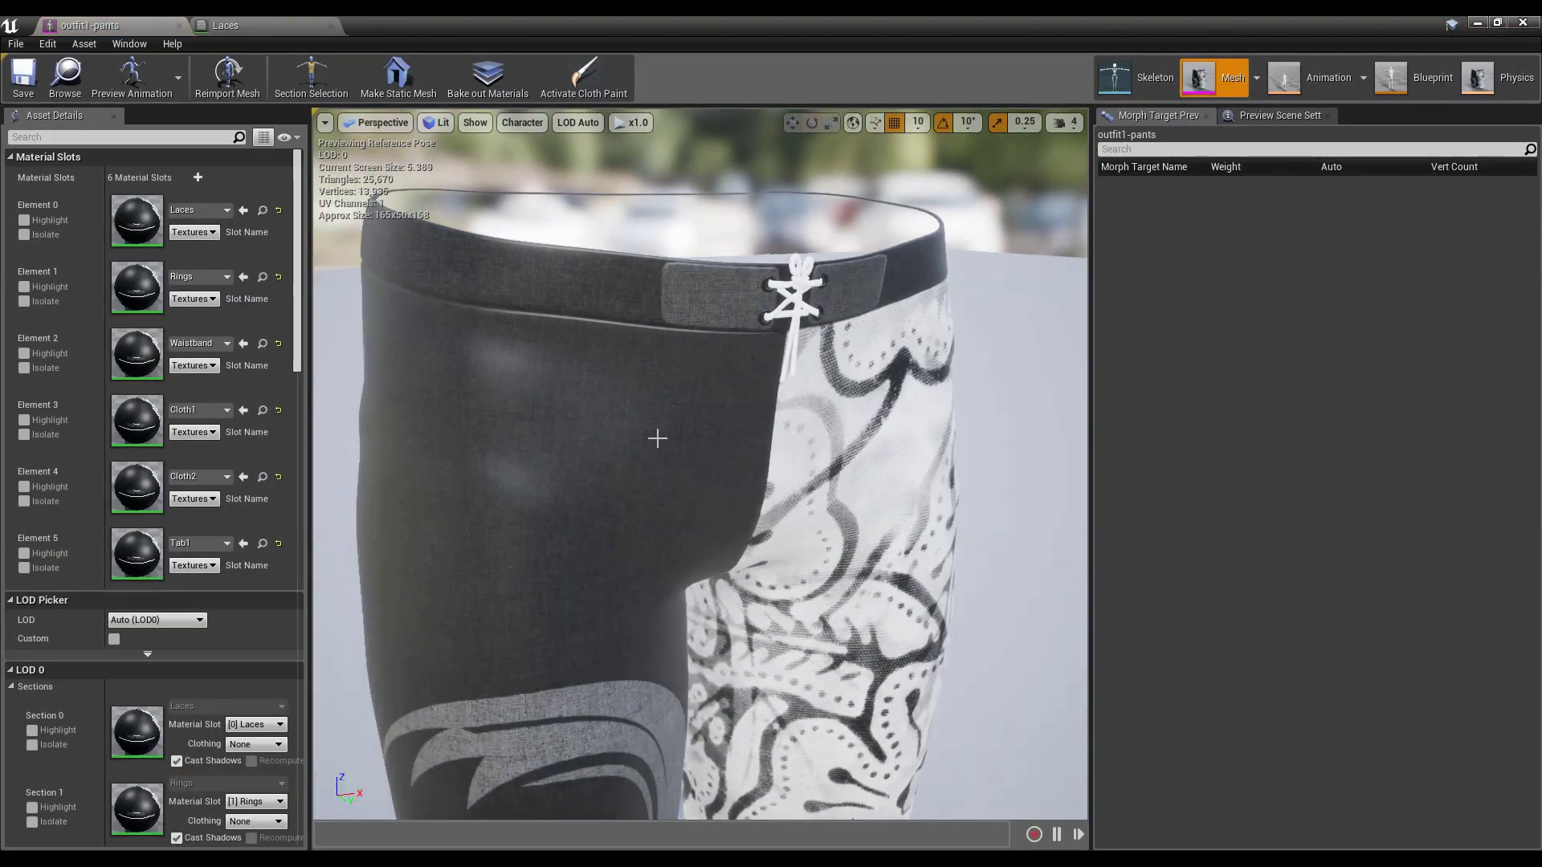
double_click(138, 421)
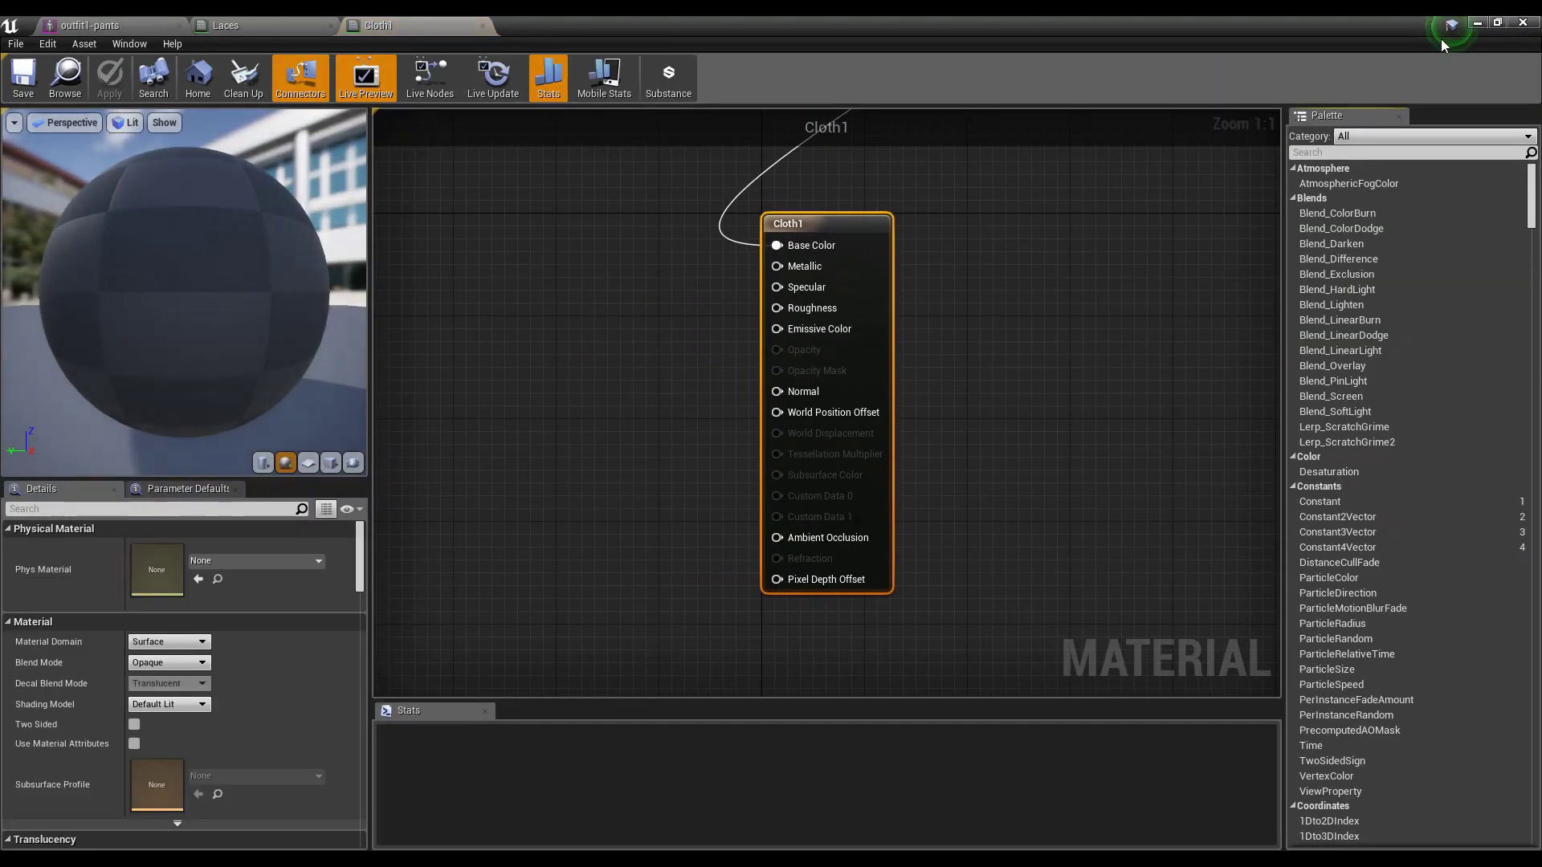
click(111, 21)
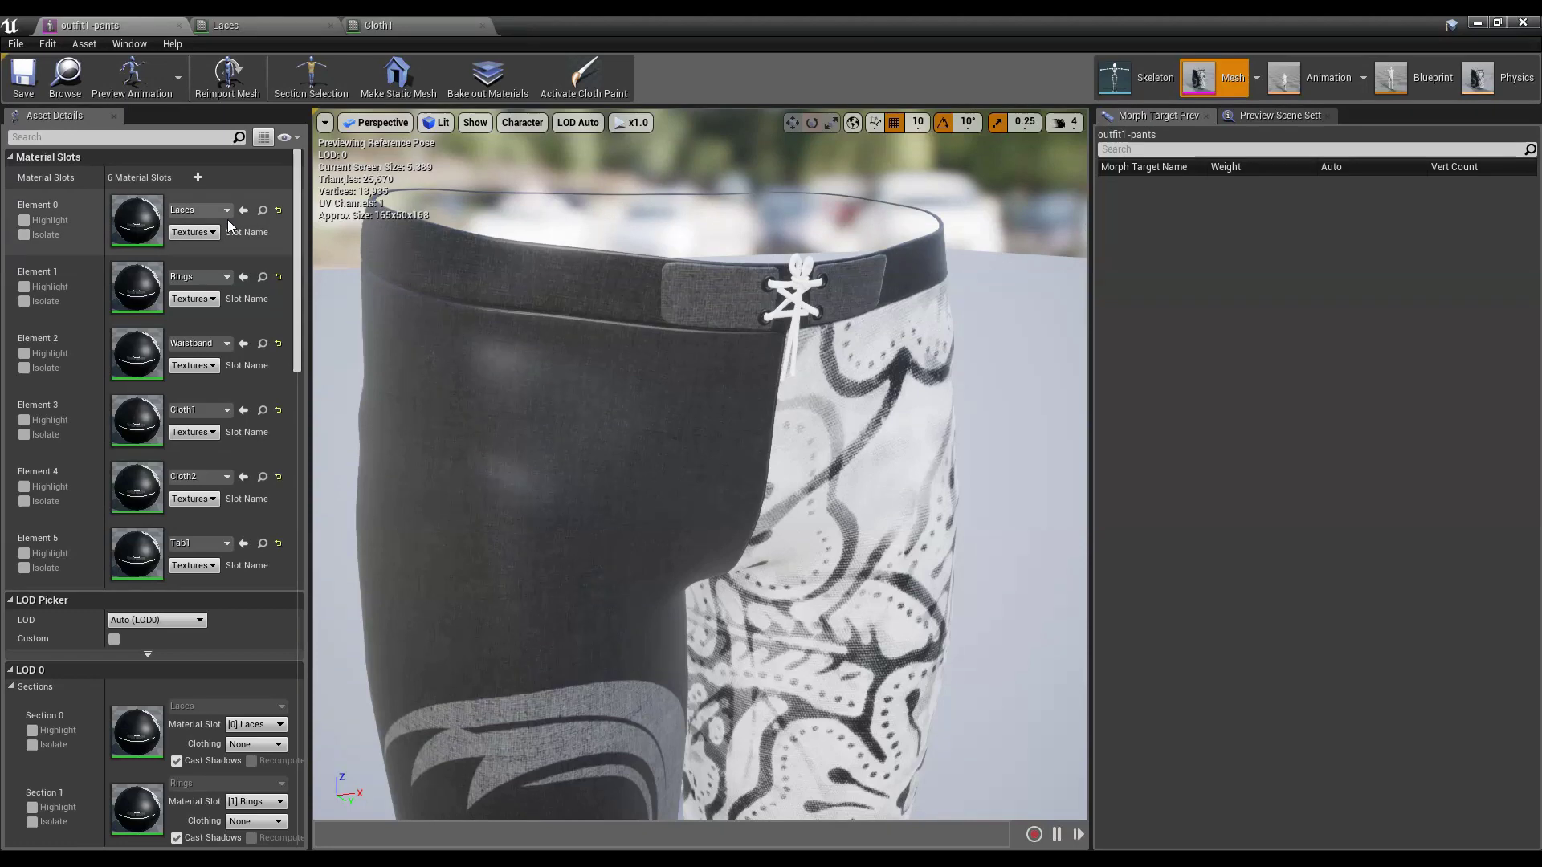
- Highlight the Cloth1 and Cloth2 material slots one at a time to check which parts of the pants each covers
click(23, 420)
drag(569, 416, 514, 498)
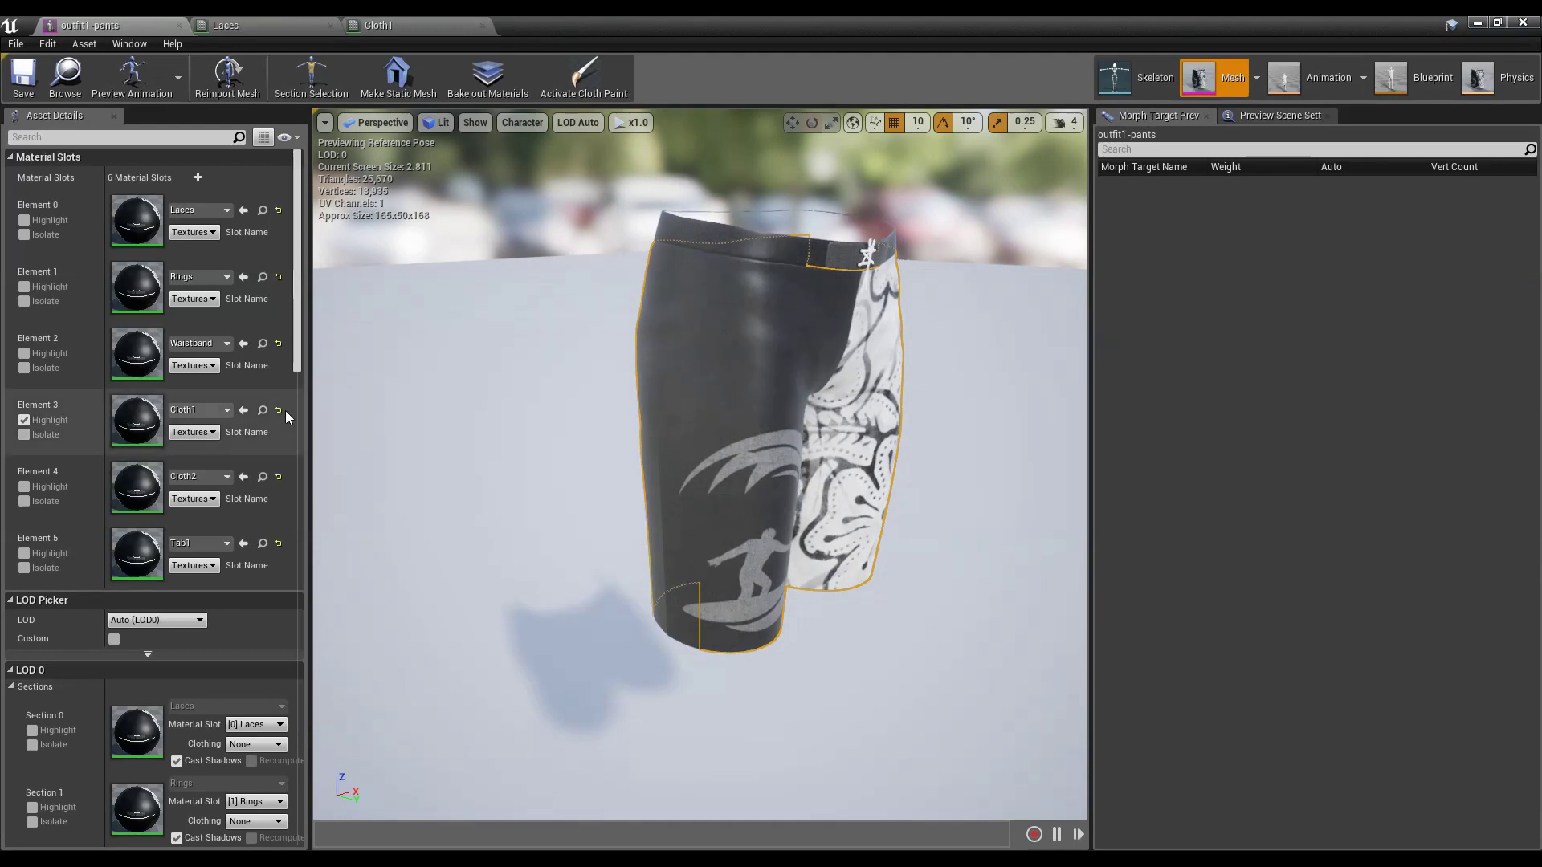
click(25, 420)
click(24, 487)
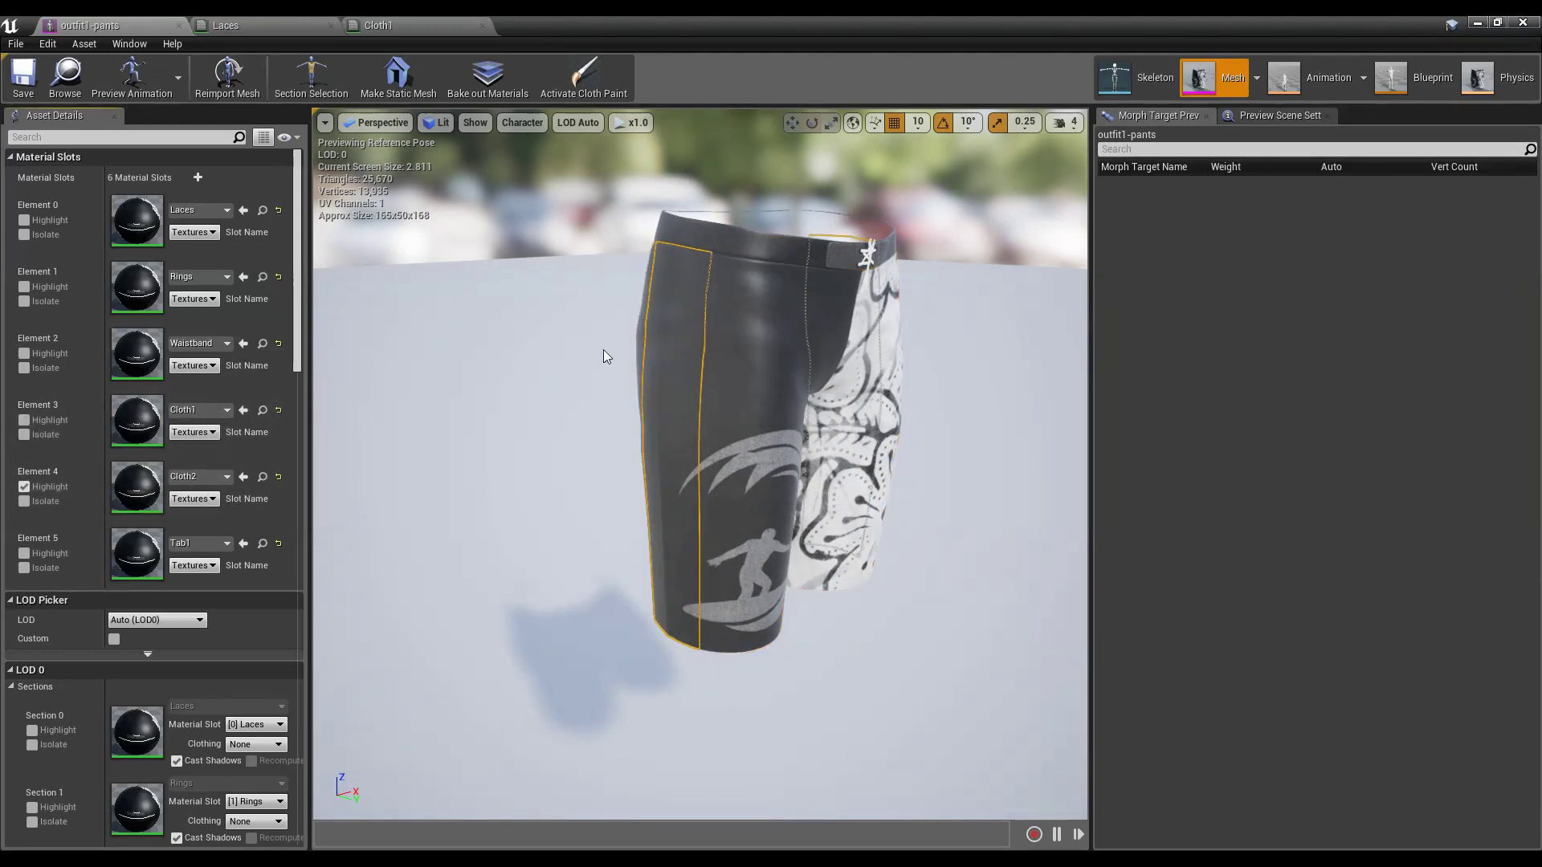
click(23, 486)
drag(514, 417, 450, 412)
alt+drag(699, 362, 579, 330)
middle_drag(579, 319, 622, 390)
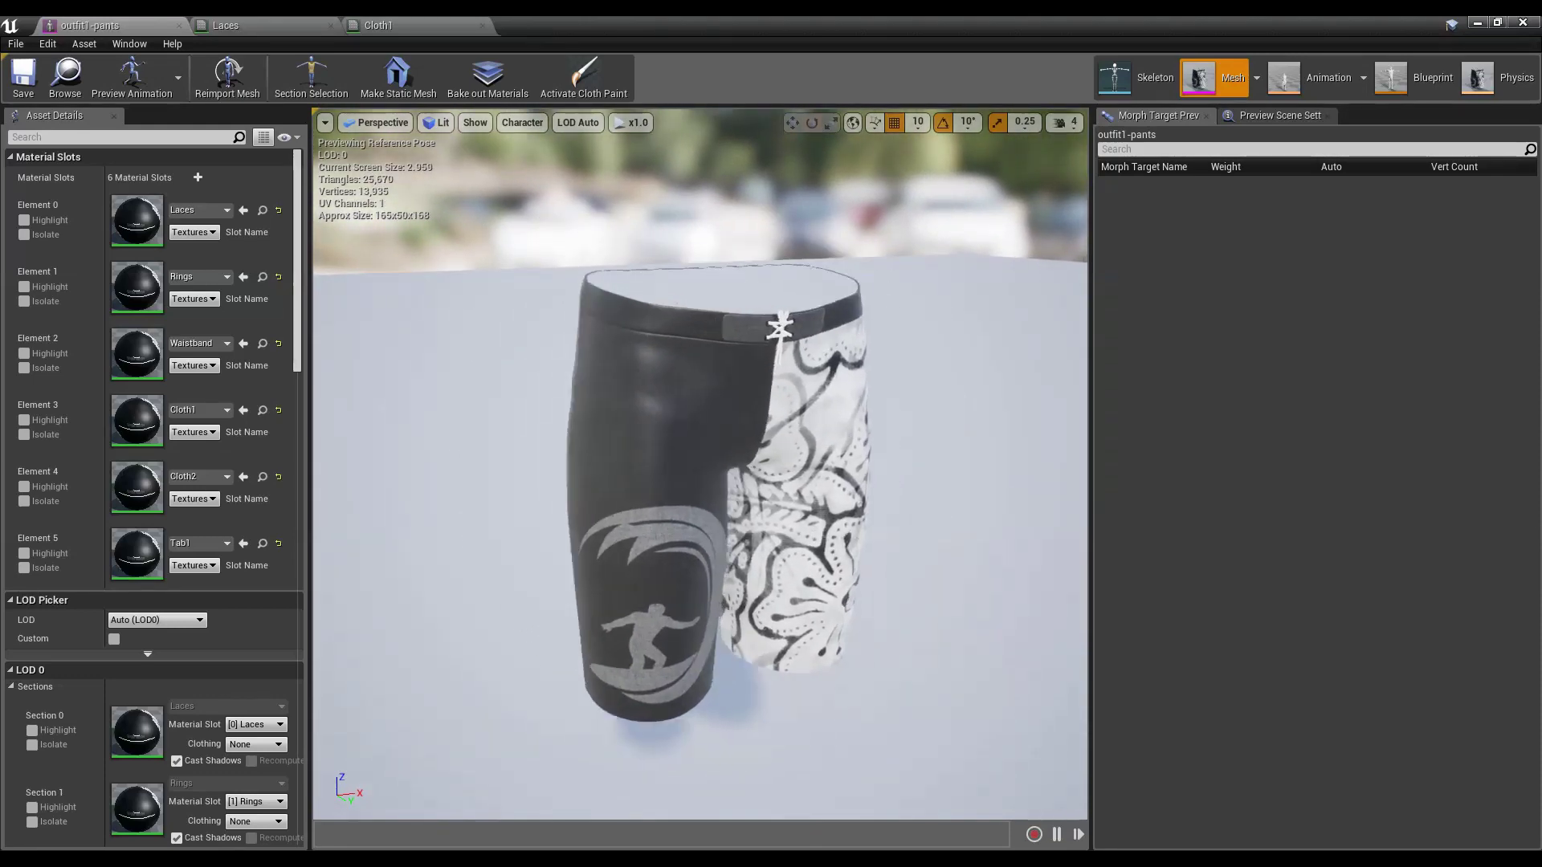
- Open the Cloth1 material and add two copies of its sSUShorts05 texture sample, stacked below the original
double_click(141, 412)
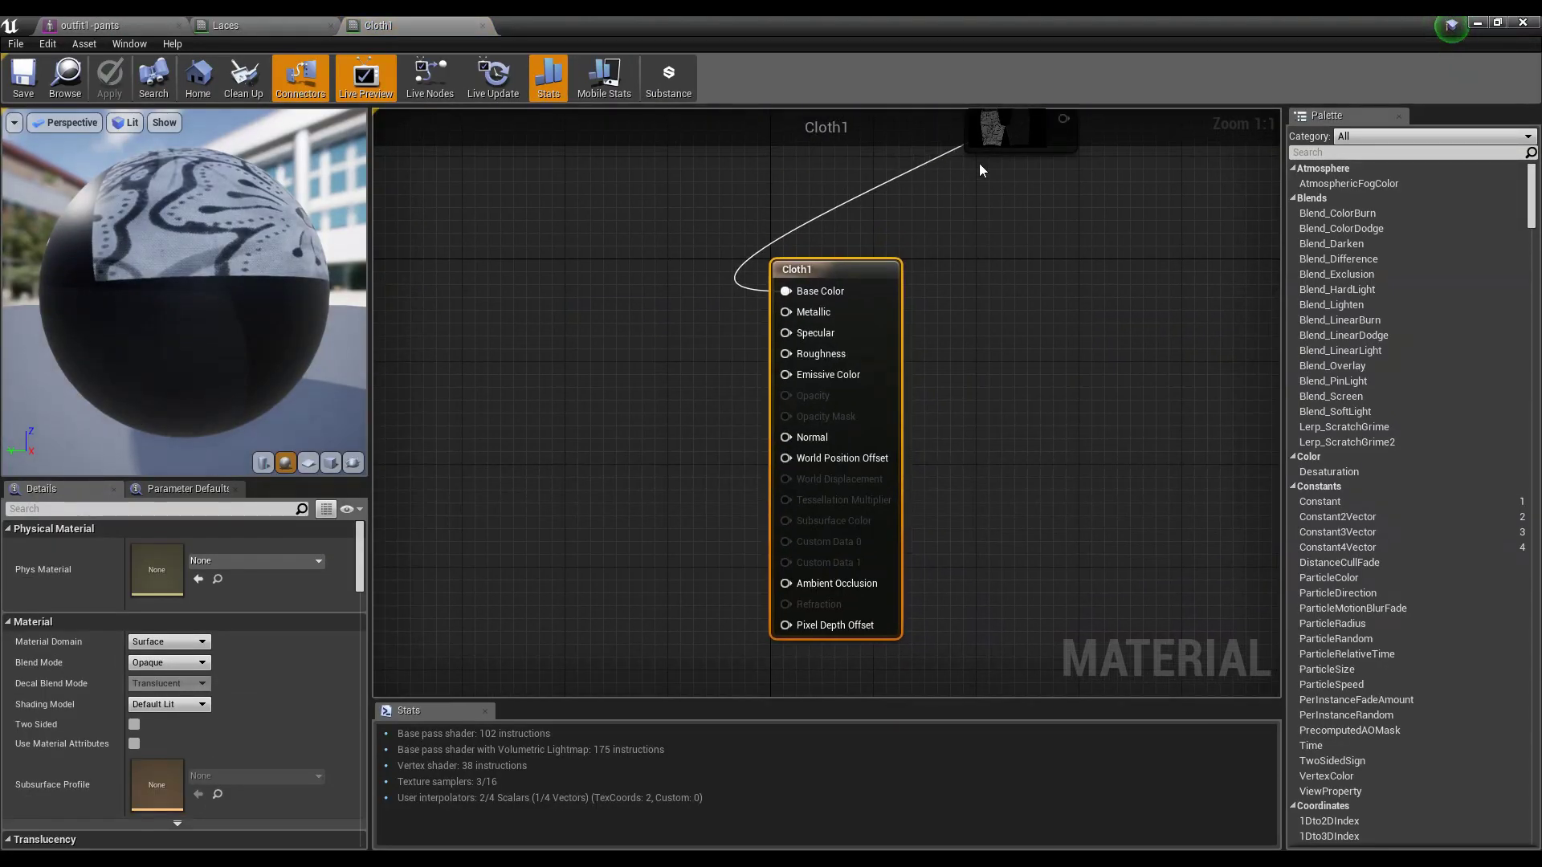
drag(1004, 144, 585, 383)
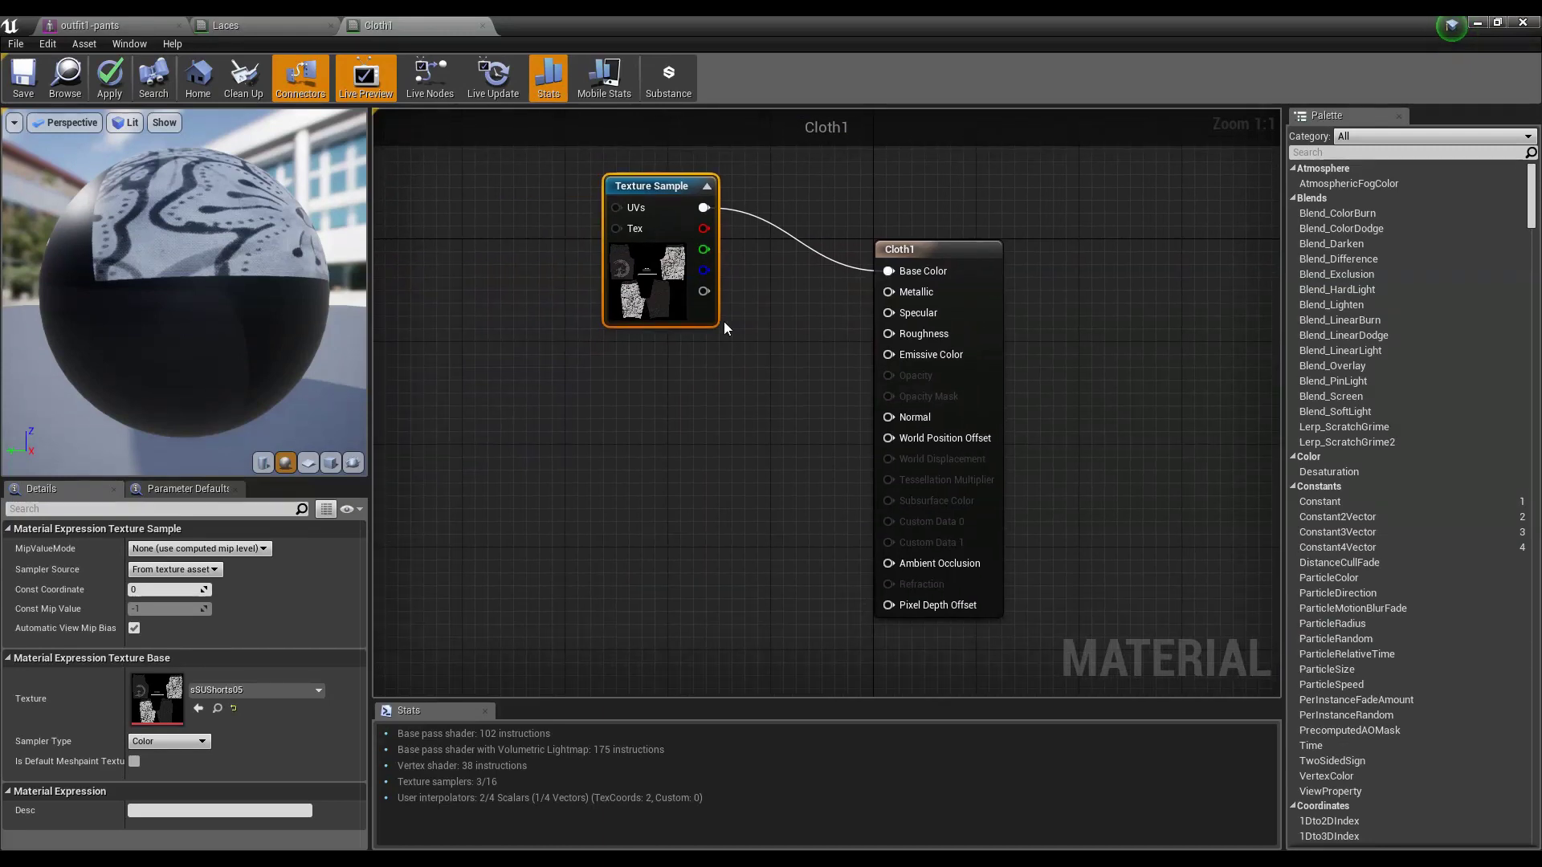
drag(657, 285, 554, 306)
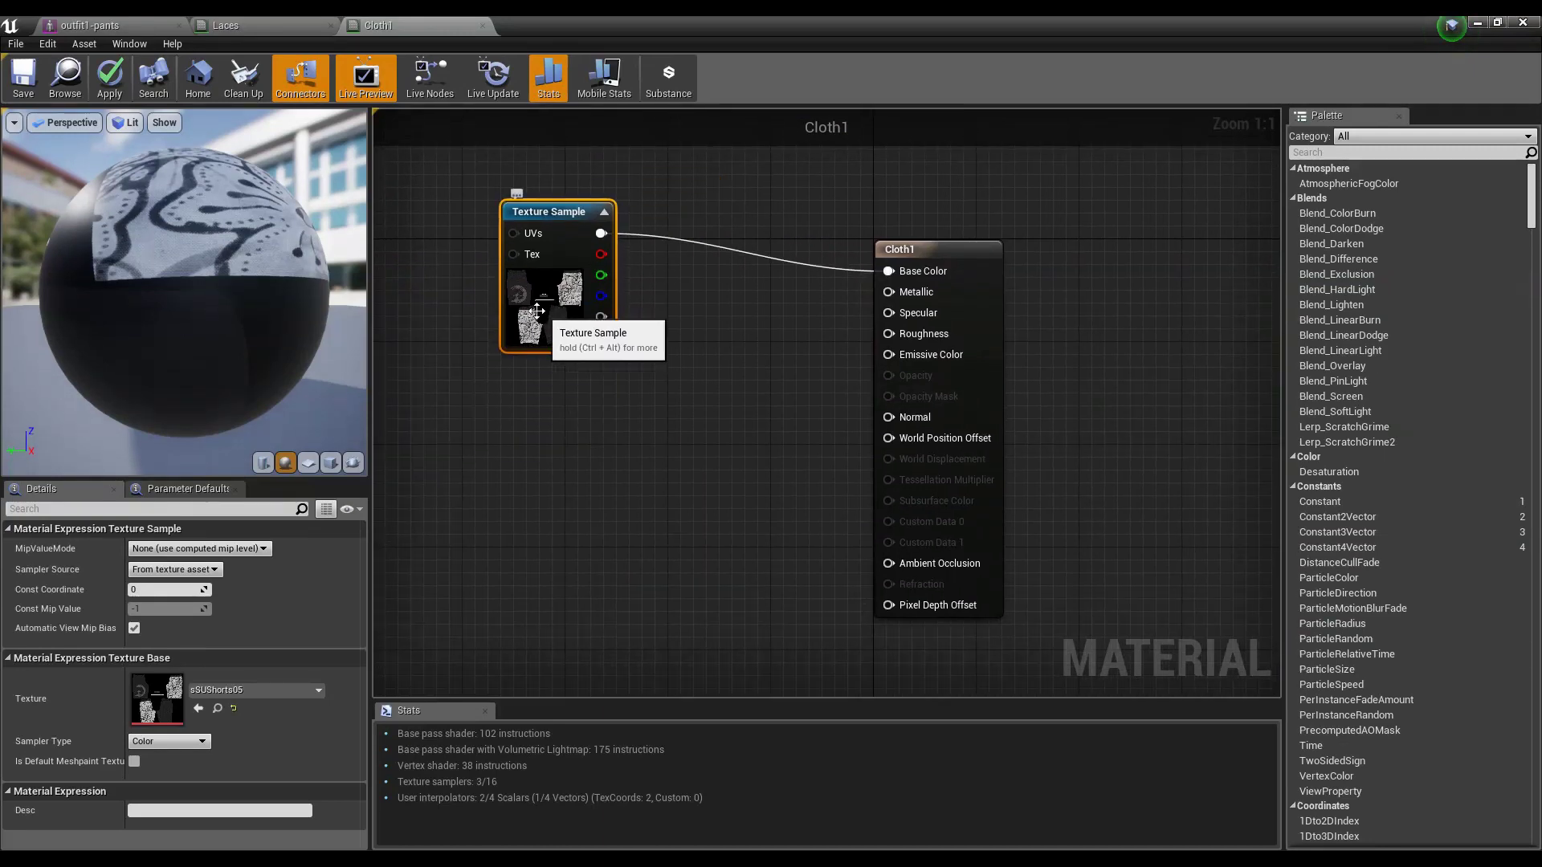
click(525, 445)
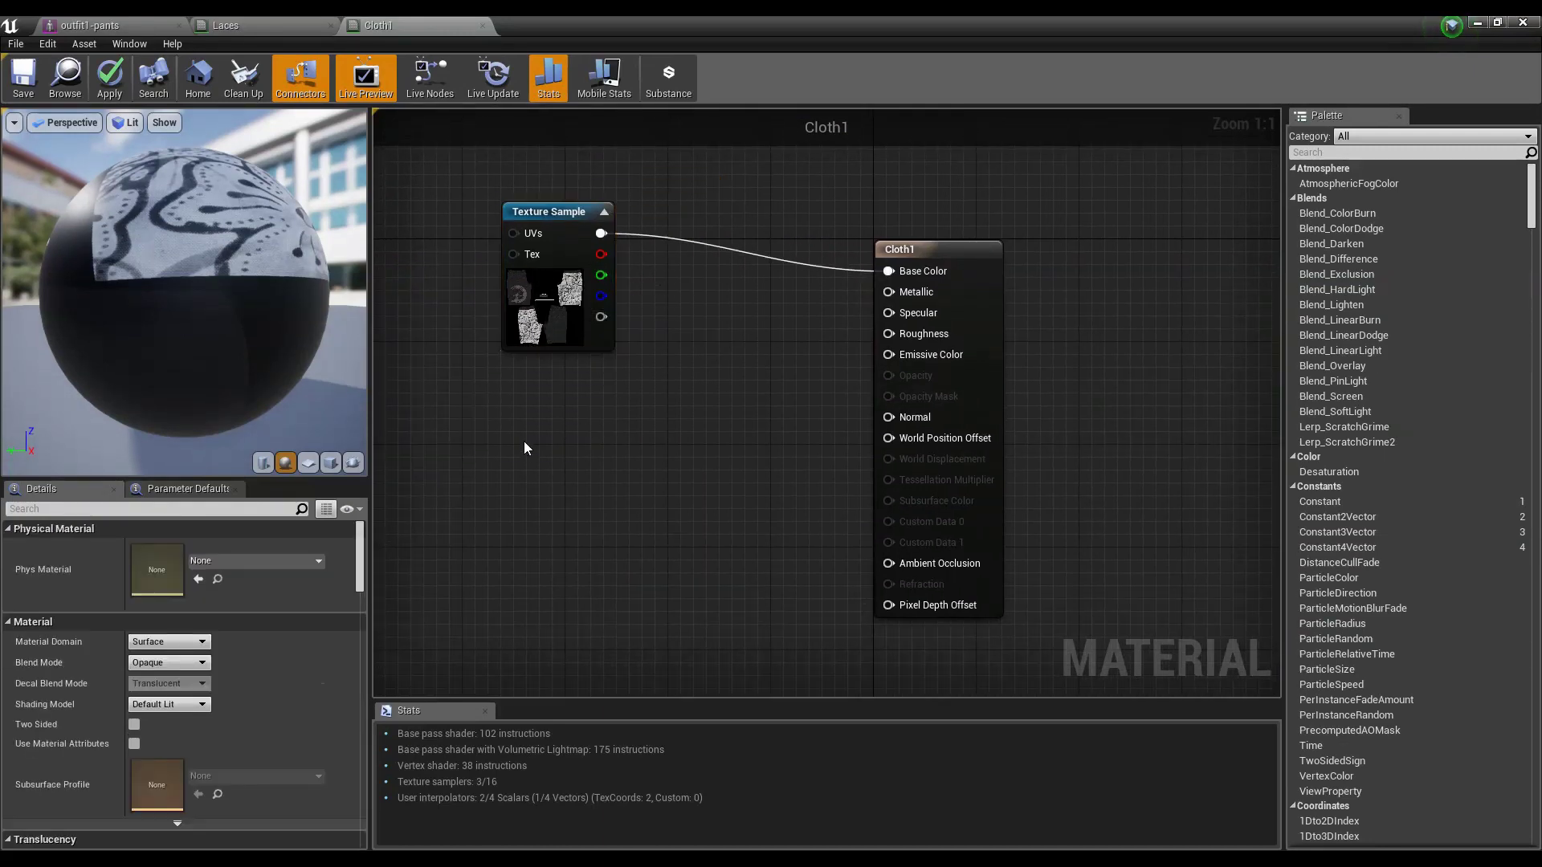
key(ctrl+v)
right_drag(632, 468, 692, 408)
drag(649, 462, 630, 427)
key(ctrl+v)
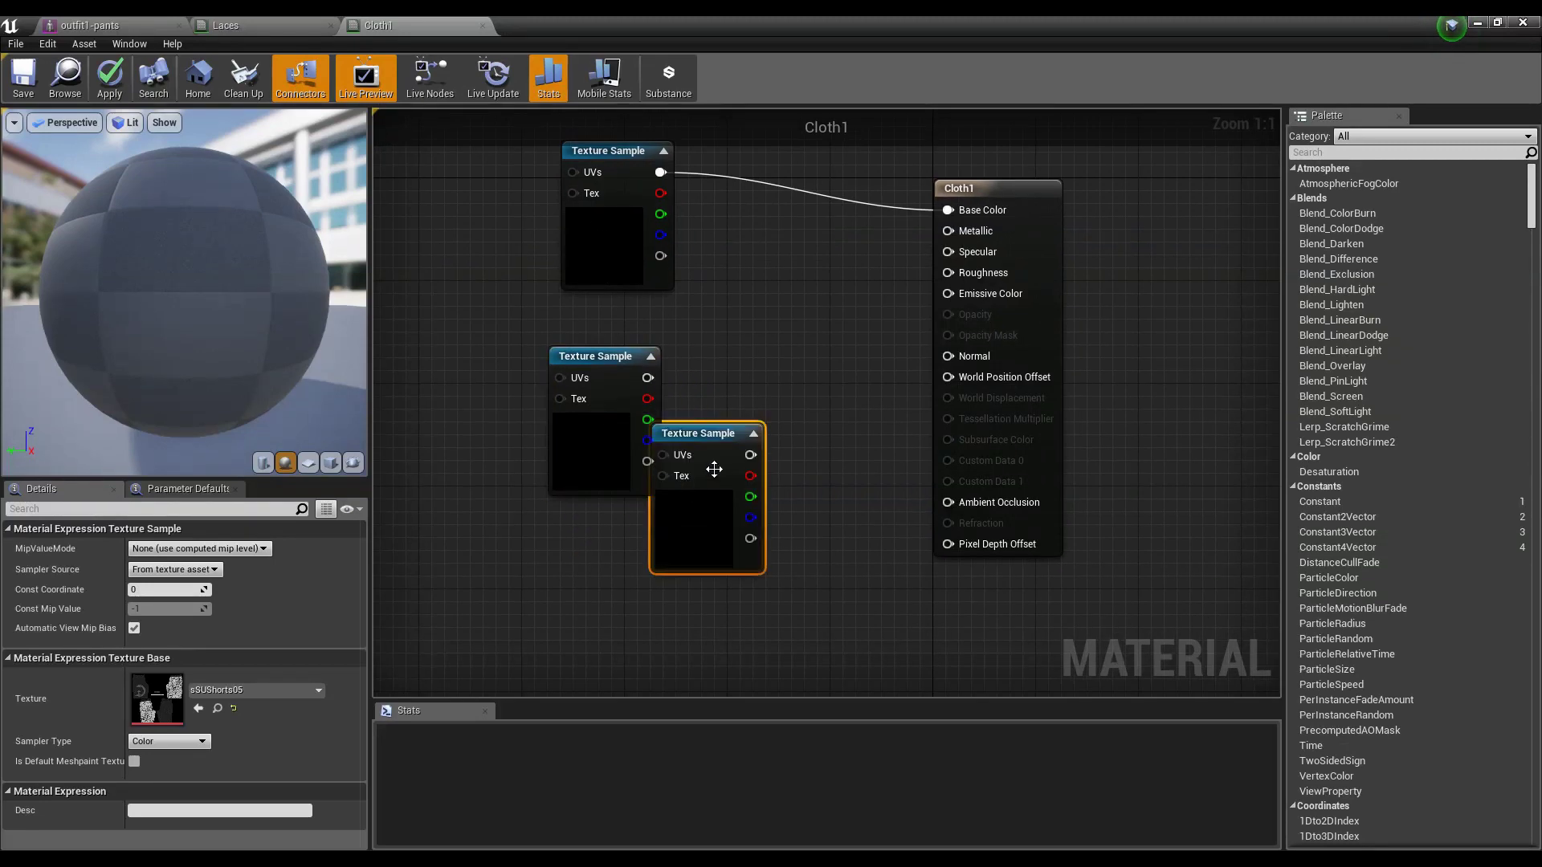
right_drag(713, 469, 688, 402)
drag(661, 457, 608, 560)
drag(565, 371, 550, 356)
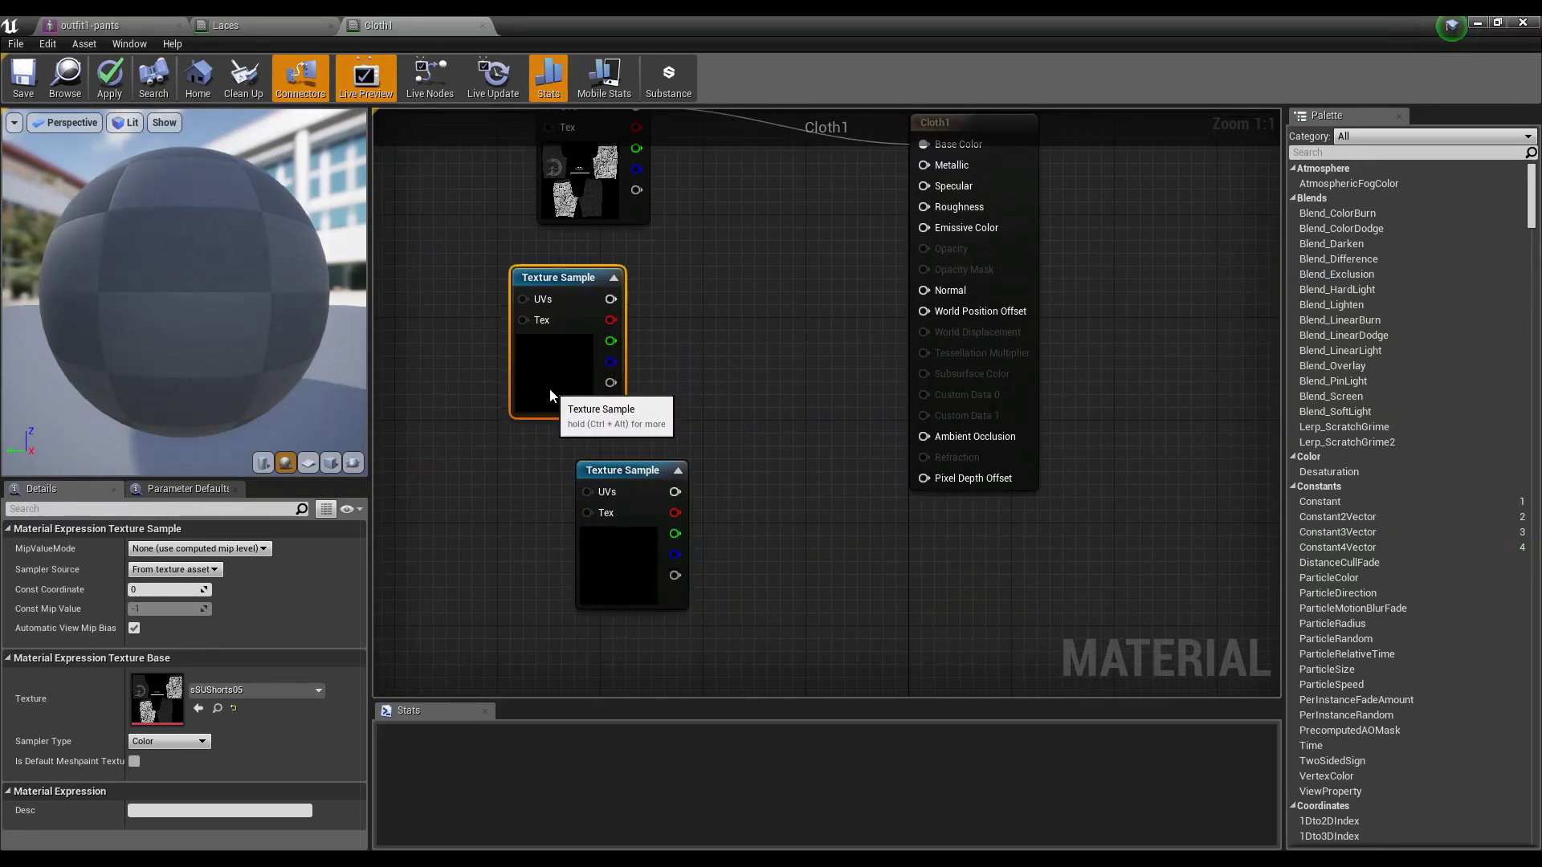
- Assign the sSUShortsB texture to the first copied texture sample and sSUShortsS to the second
click(276, 690)
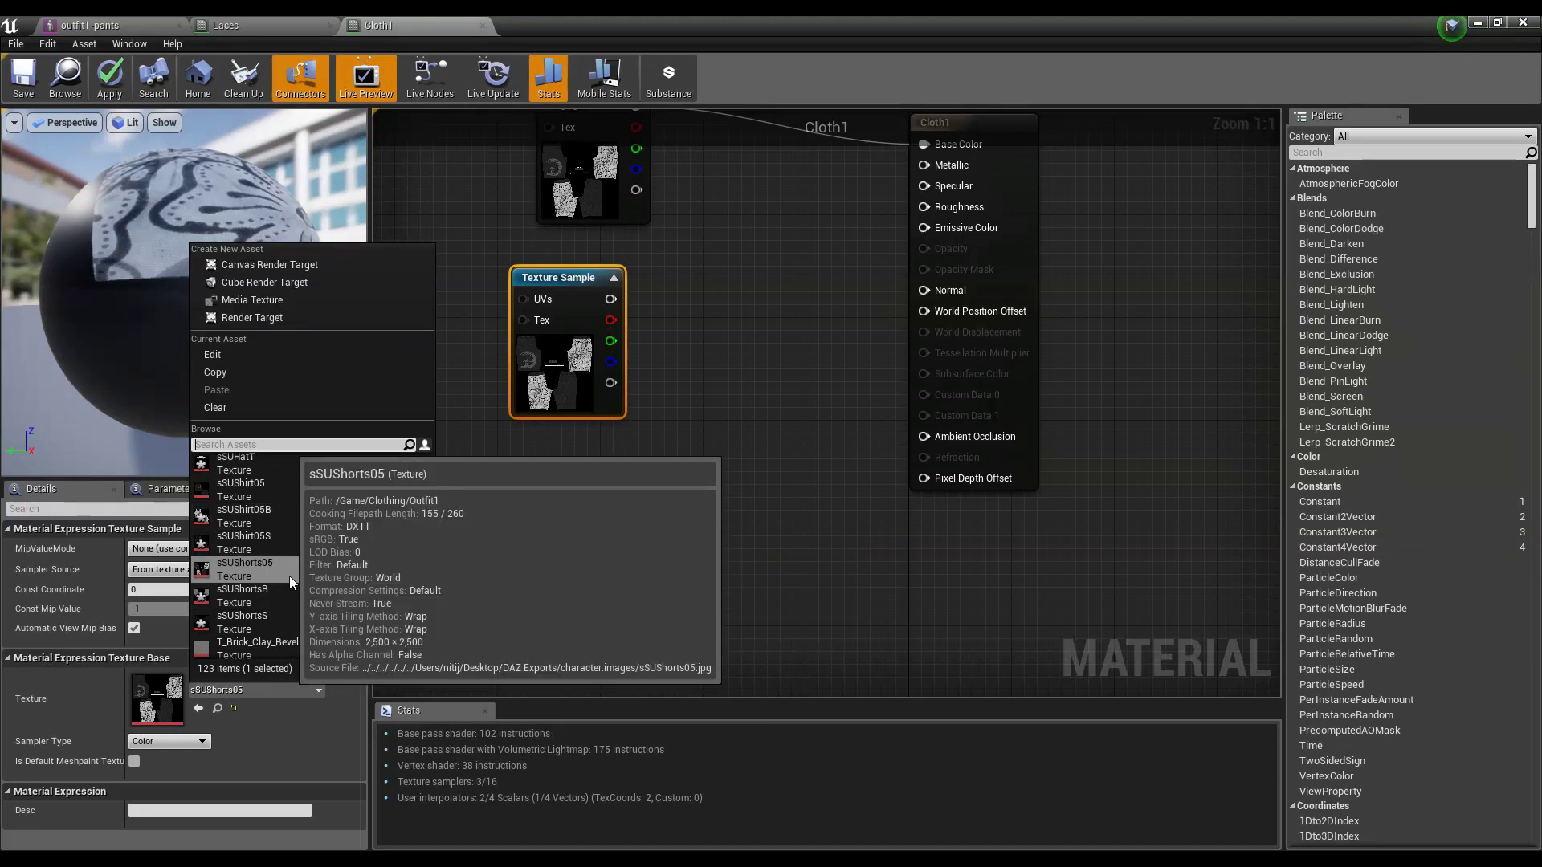
click(272, 599)
click(634, 514)
click(245, 692)
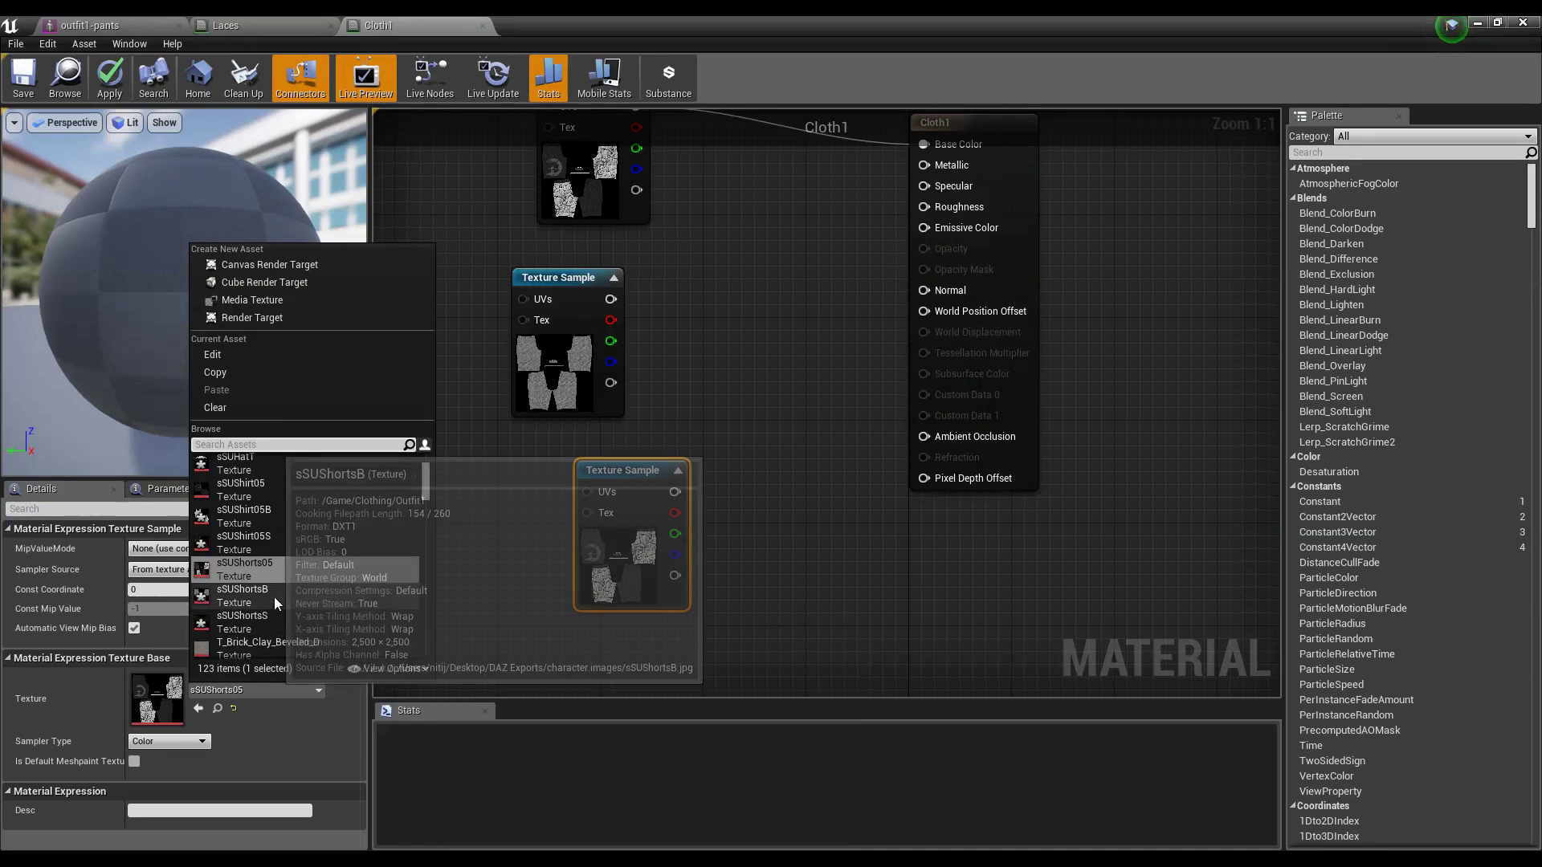
click(288, 614)
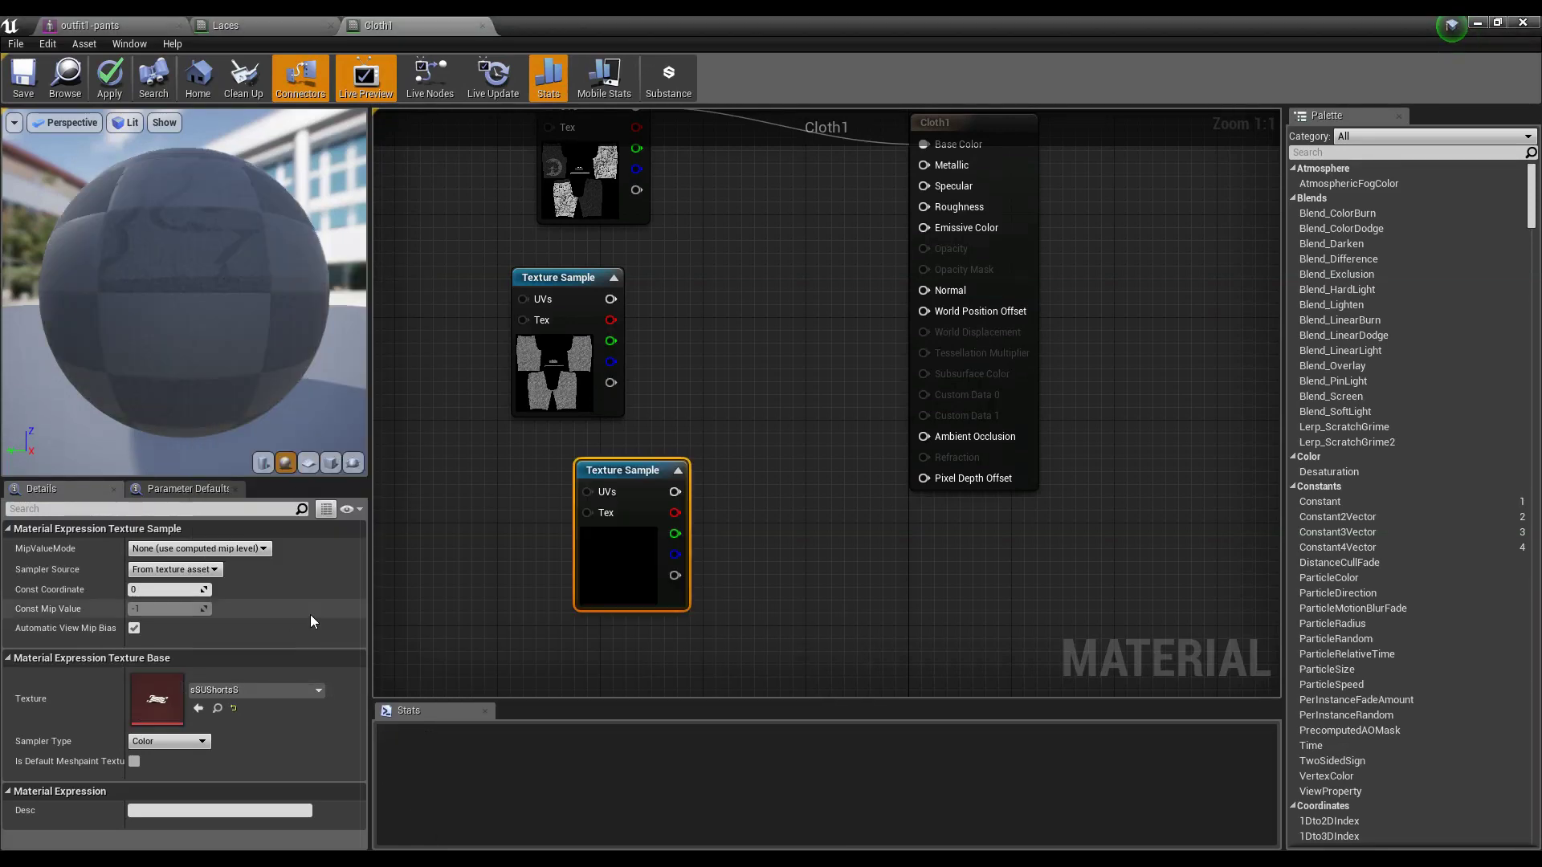
- Connect the sSUShortsS texture sample to Specular and arrange it above the sSUShortsB sample
right_drag(698, 441, 663, 519)
drag(640, 562, 897, 258)
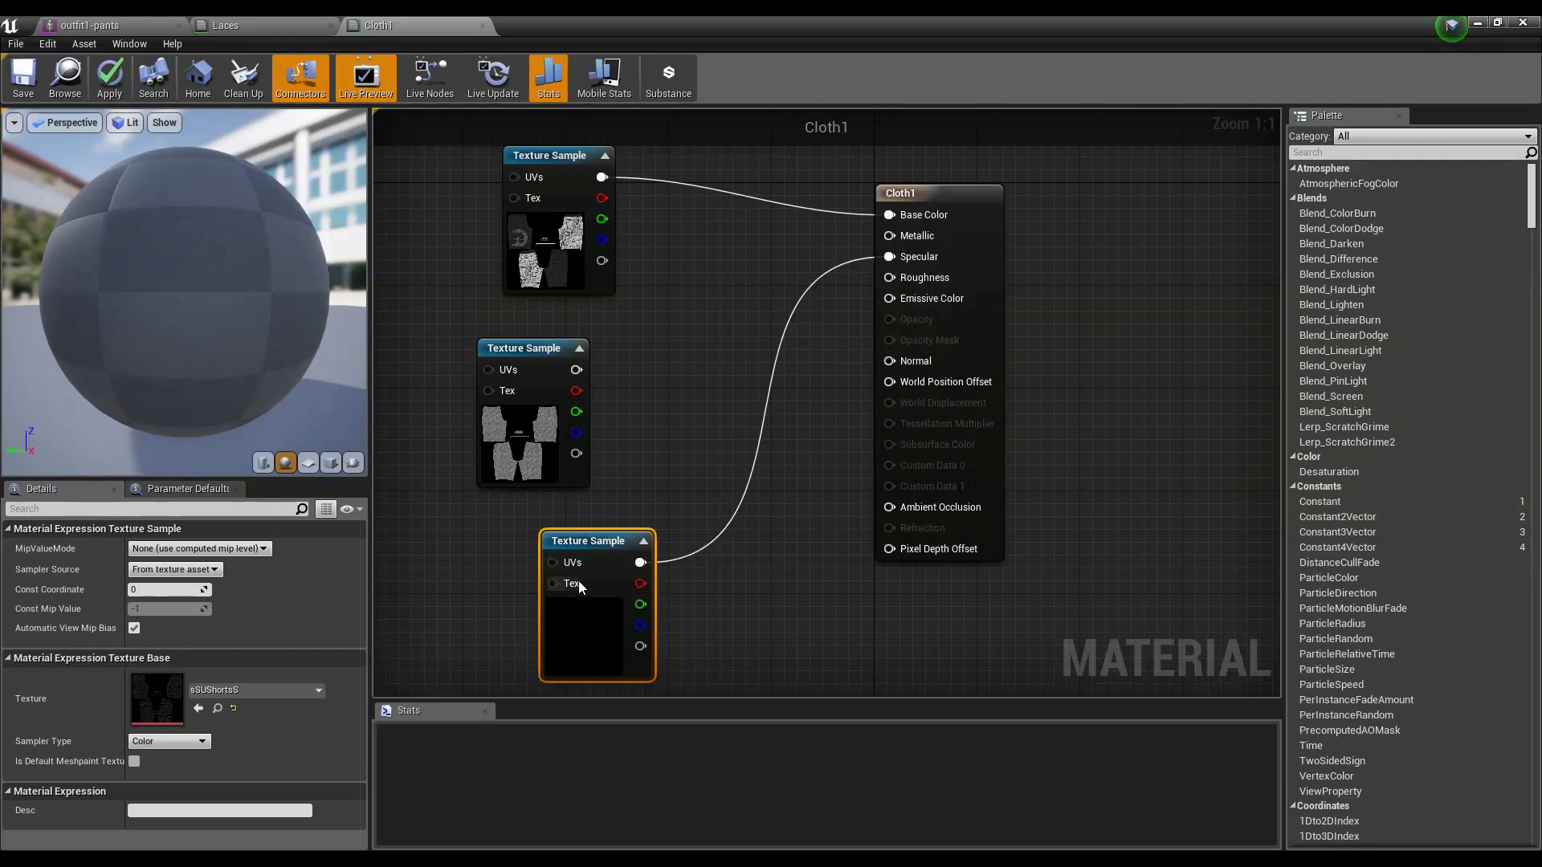
drag(488, 391, 497, 330)
click(600, 669)
drag(584, 611, 481, 341)
drag(500, 454, 527, 608)
drag(475, 379, 476, 445)
- Connect the sSUShortsB texture sample to Roughness and check the result on the preview sphere
right_drag(589, 513, 701, 510)
drag(654, 584, 668, 597)
drag(726, 534, 851, 471)
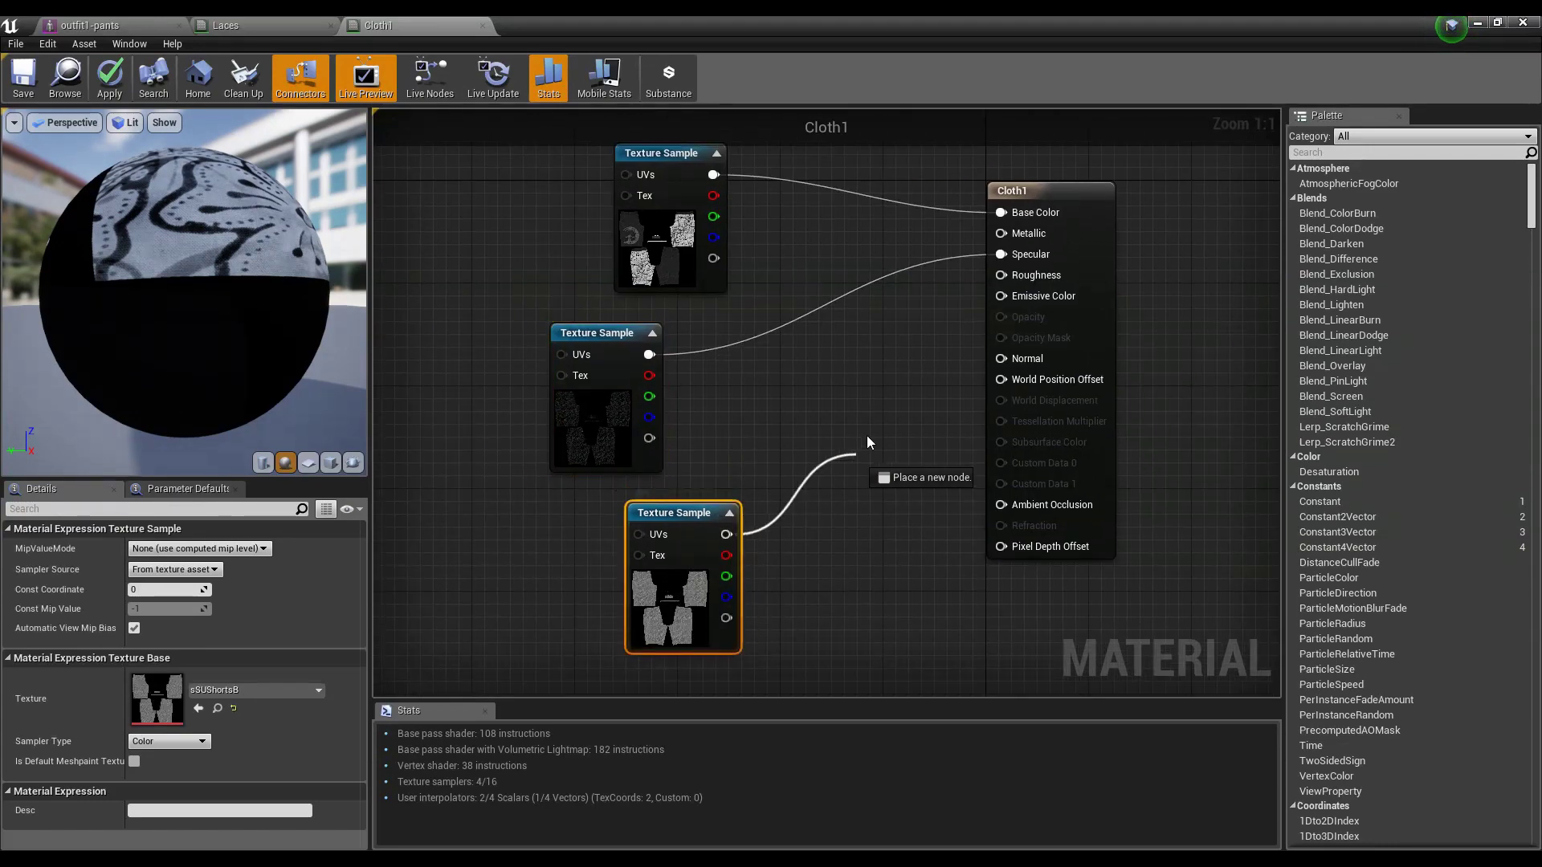
drag(1026, 282, 1019, 277)
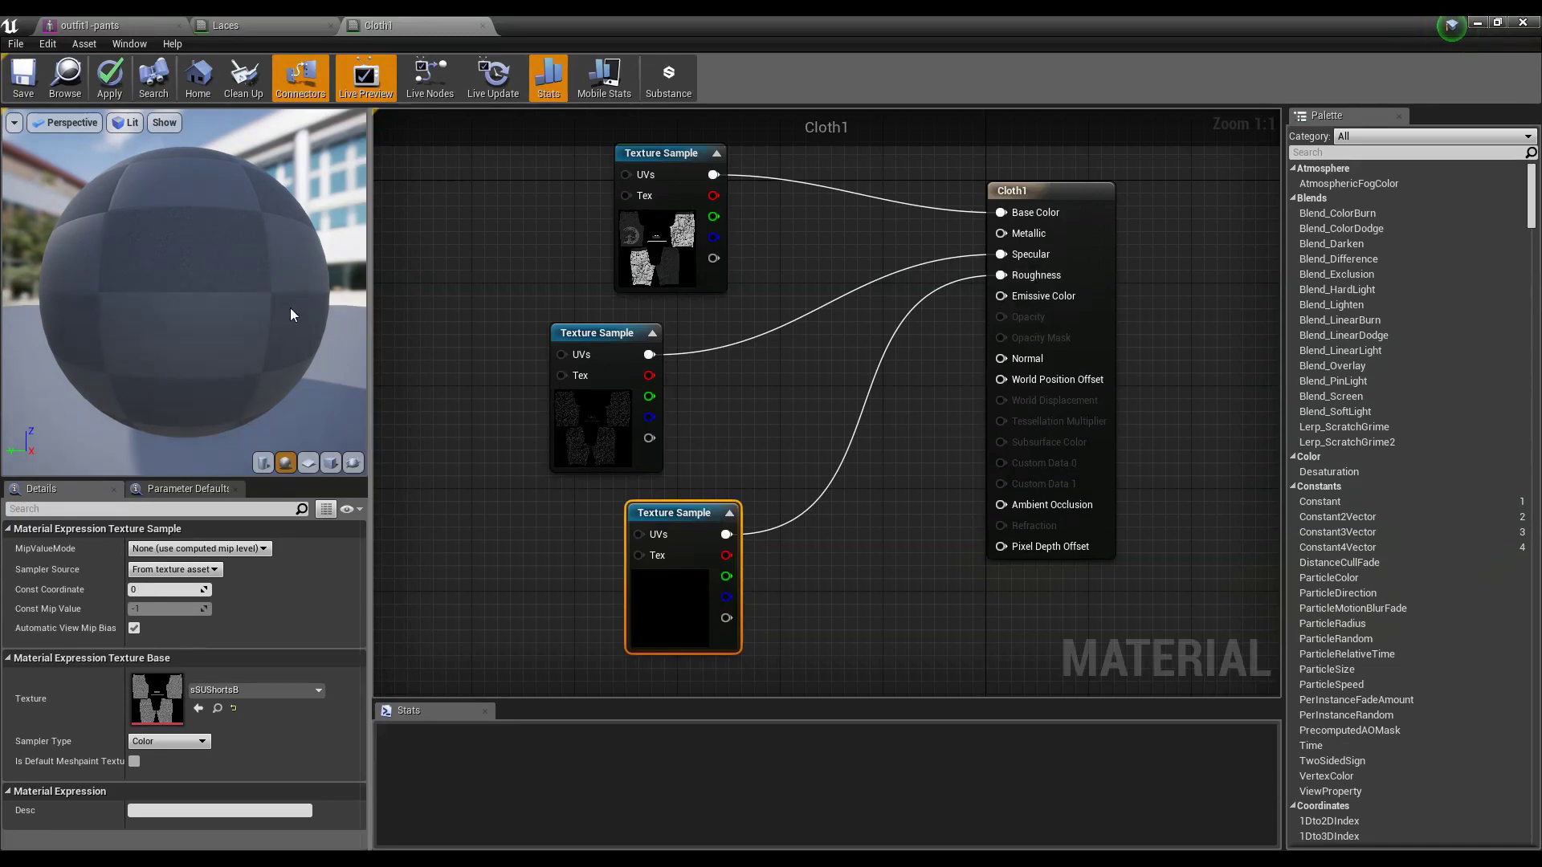
drag(262, 268, 309, 334)
drag(134, 223, 93, 186)
drag(256, 308, 201, 309)
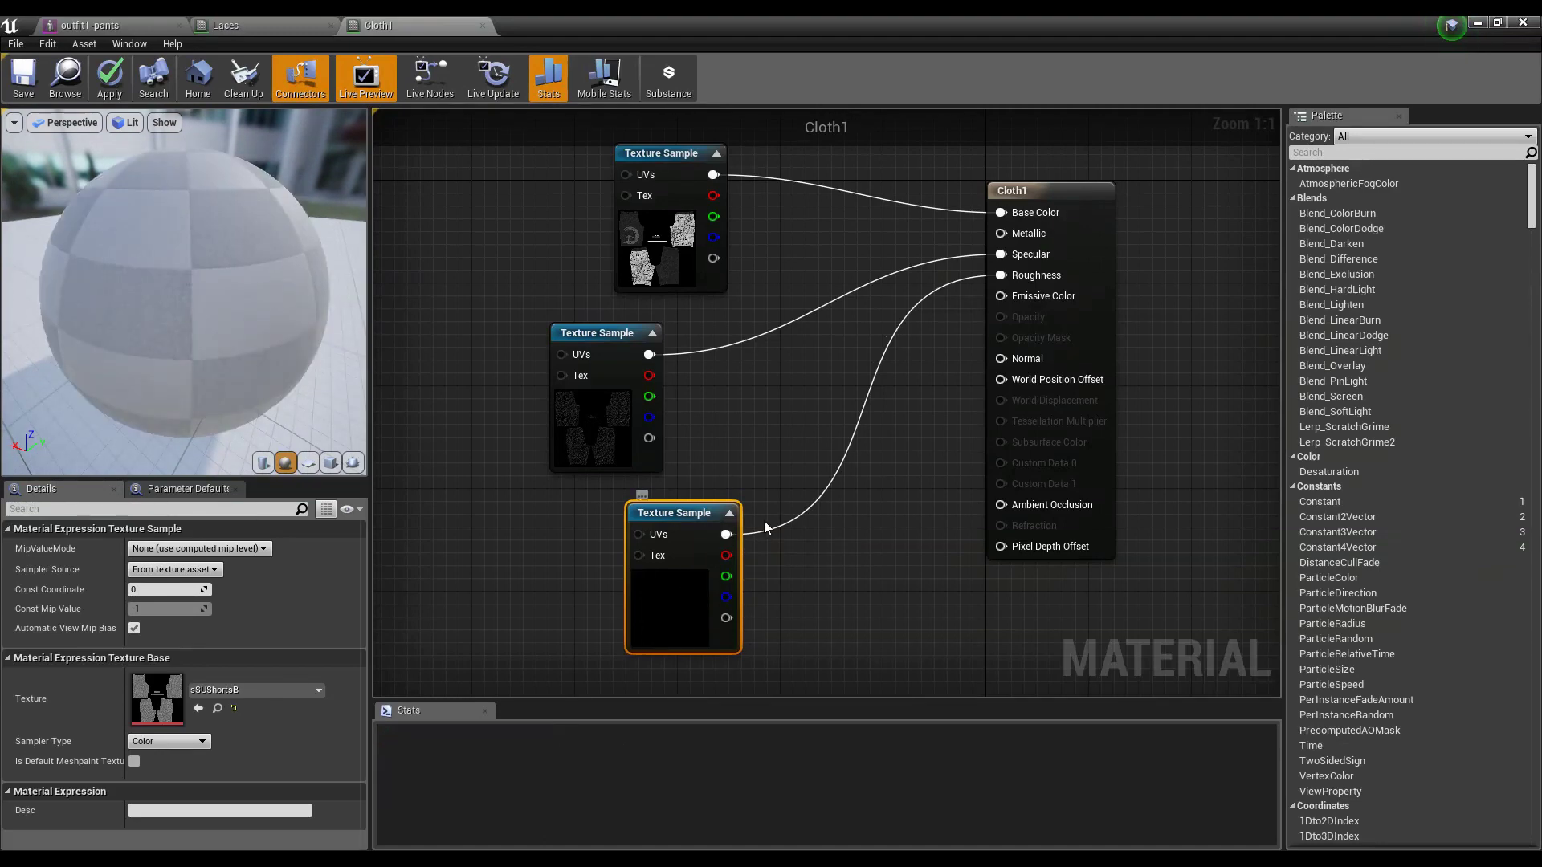
- Insert a OneMinus node between the sSUShortsB texture and Roughness, check the preview sphere, and save the Cloth1 material
right_click(777, 439)
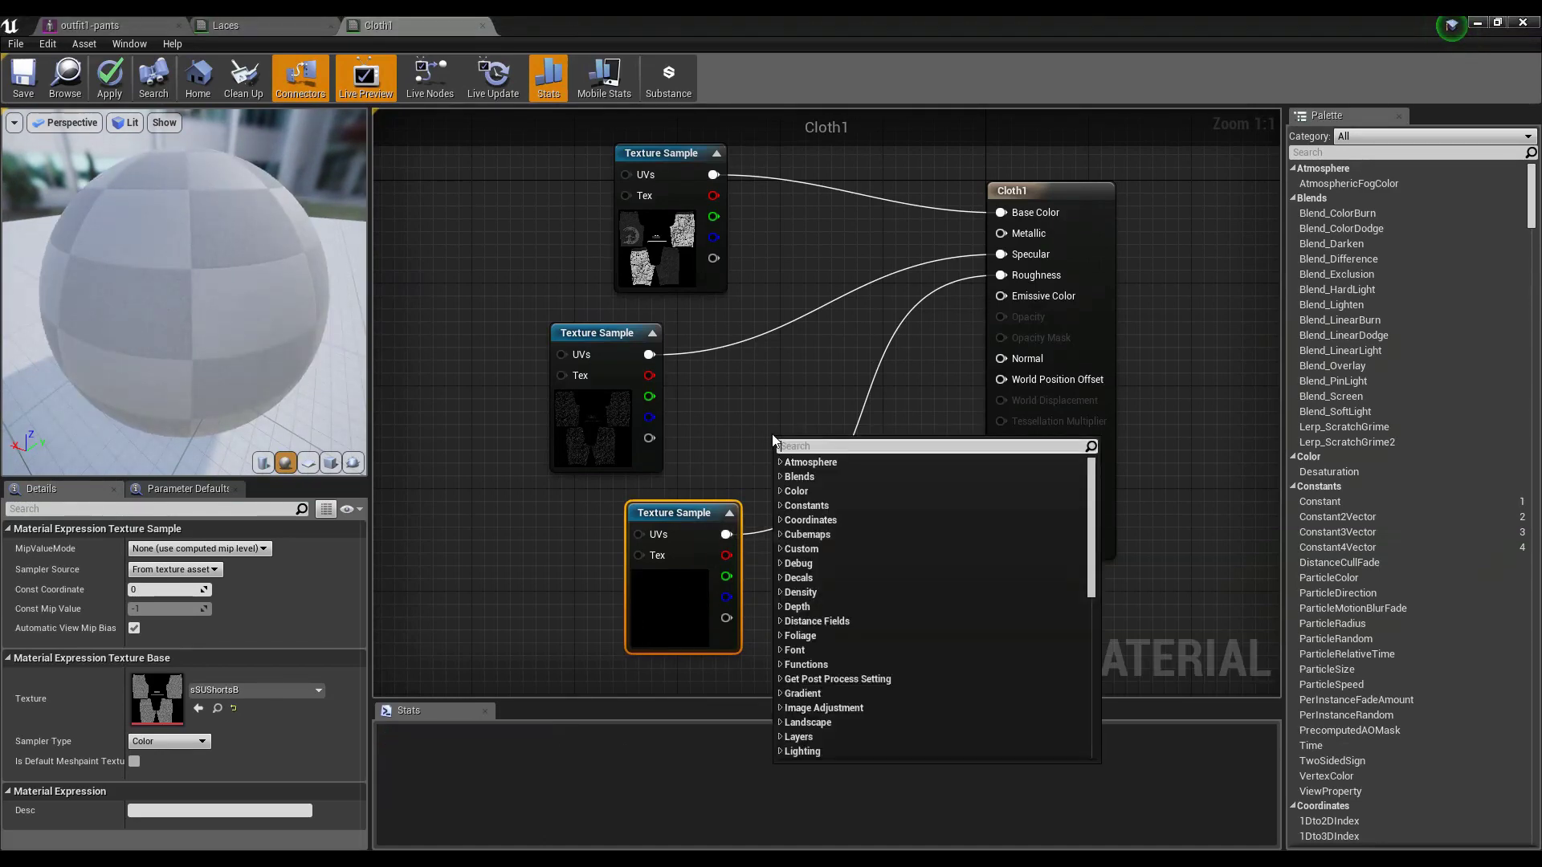
text(1-)
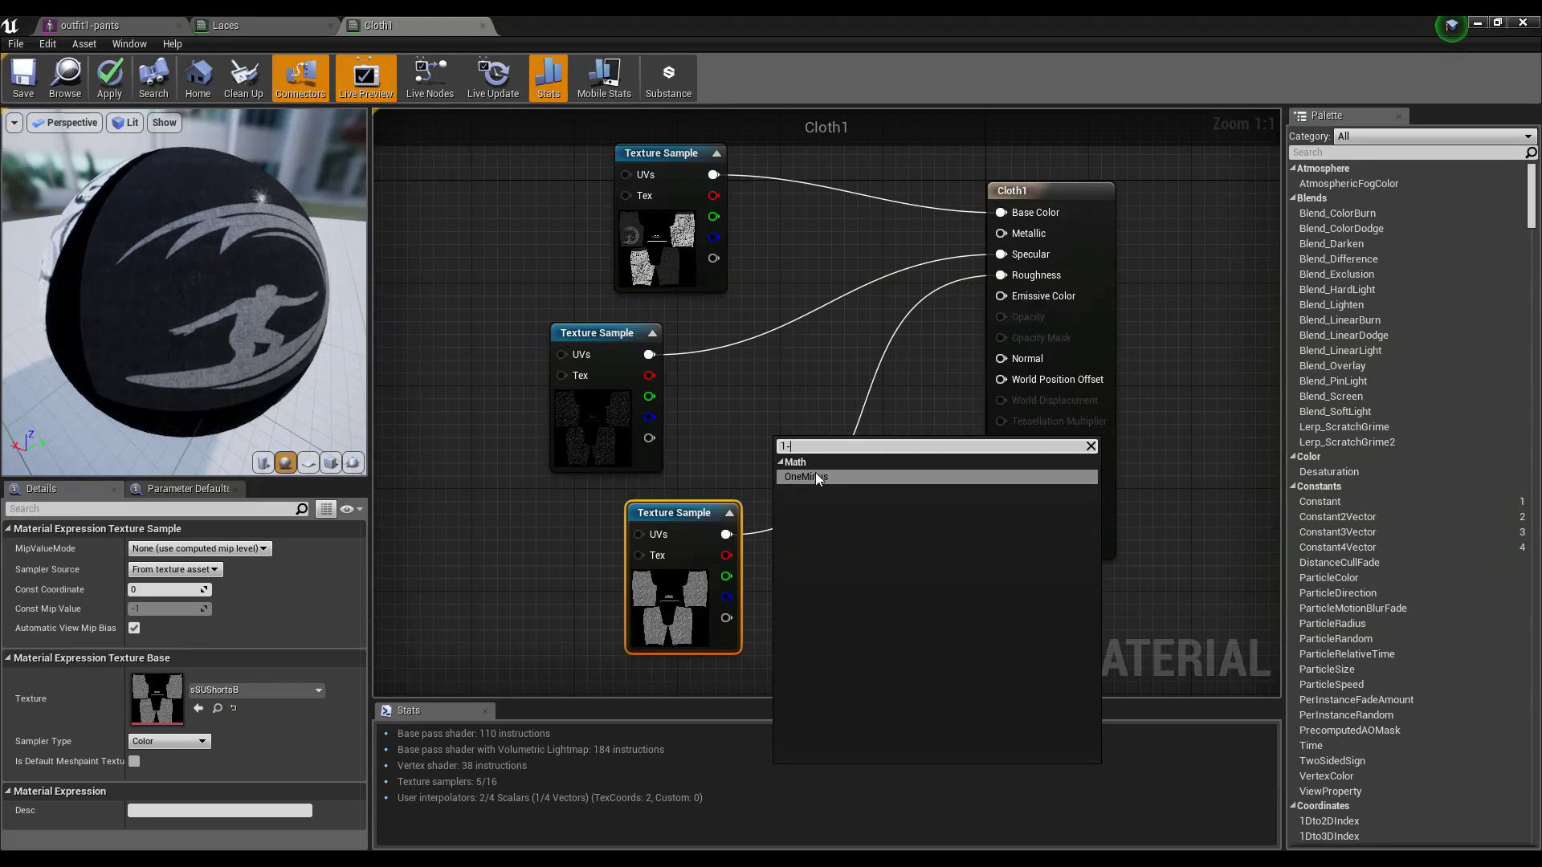
click(818, 477)
drag(706, 507, 803, 464)
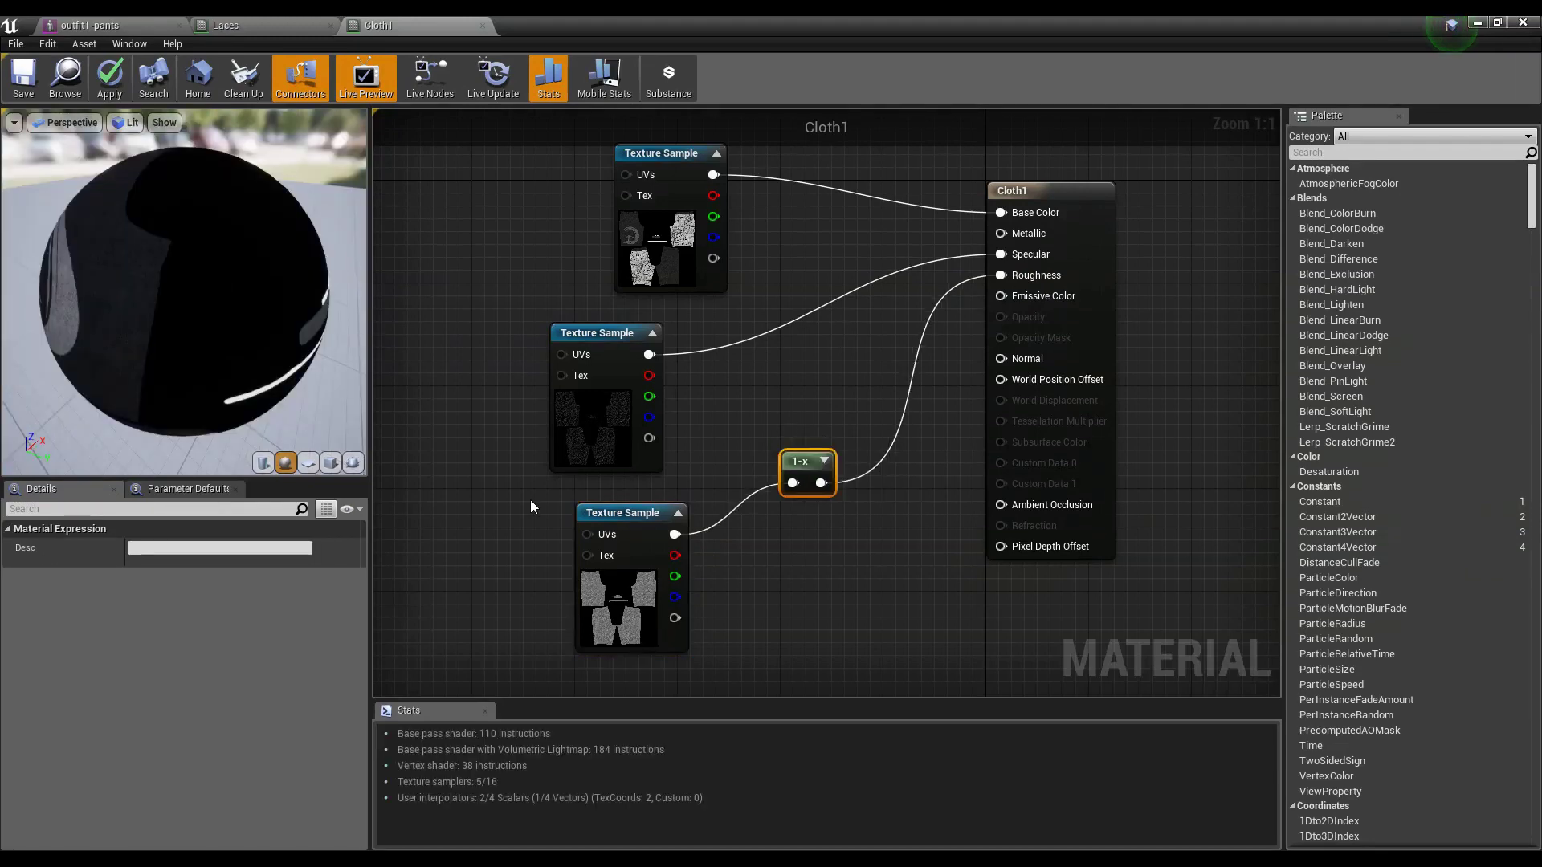
drag(165, 309, 338, 315)
drag(209, 301, 16, 329)
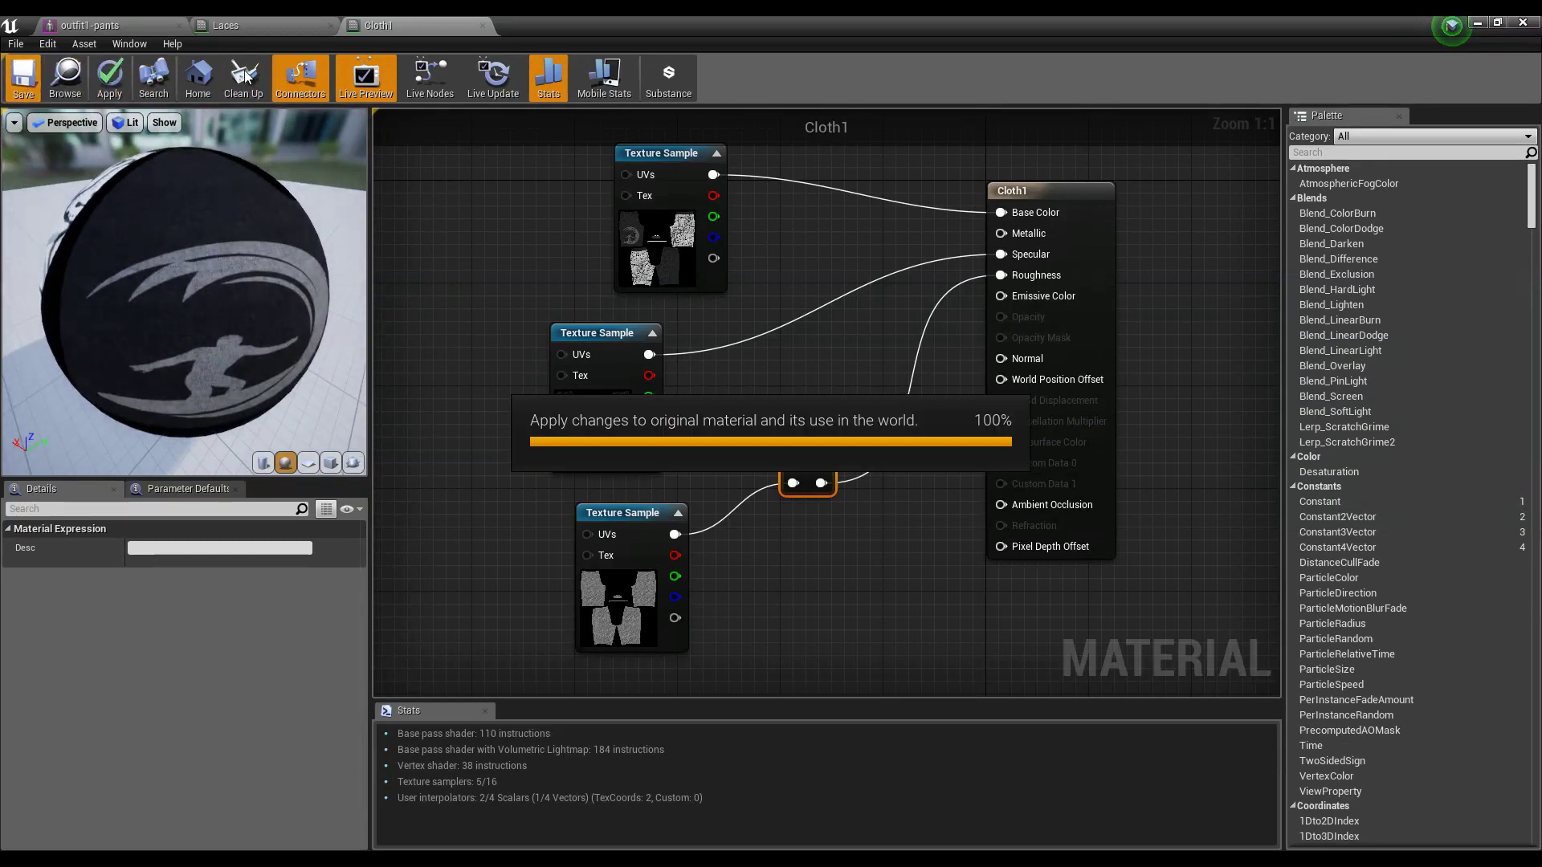
- Return to the outfit1-pants mesh and inspect the updated Cloth1 fabric up close from several angles
click(114, 25)
mouse_move(624, 266)
right_down()
mouse_move(623, 177)
mouse_move(623, 266)
right_up()
middle_drag(623, 266, 623, 160)
alt+drag(699, 463, 698, 337)
middle_drag(699, 338, 699, 434)
drag(703, 307, 703, 401)
middle_drag(627, 356, 672, 228)
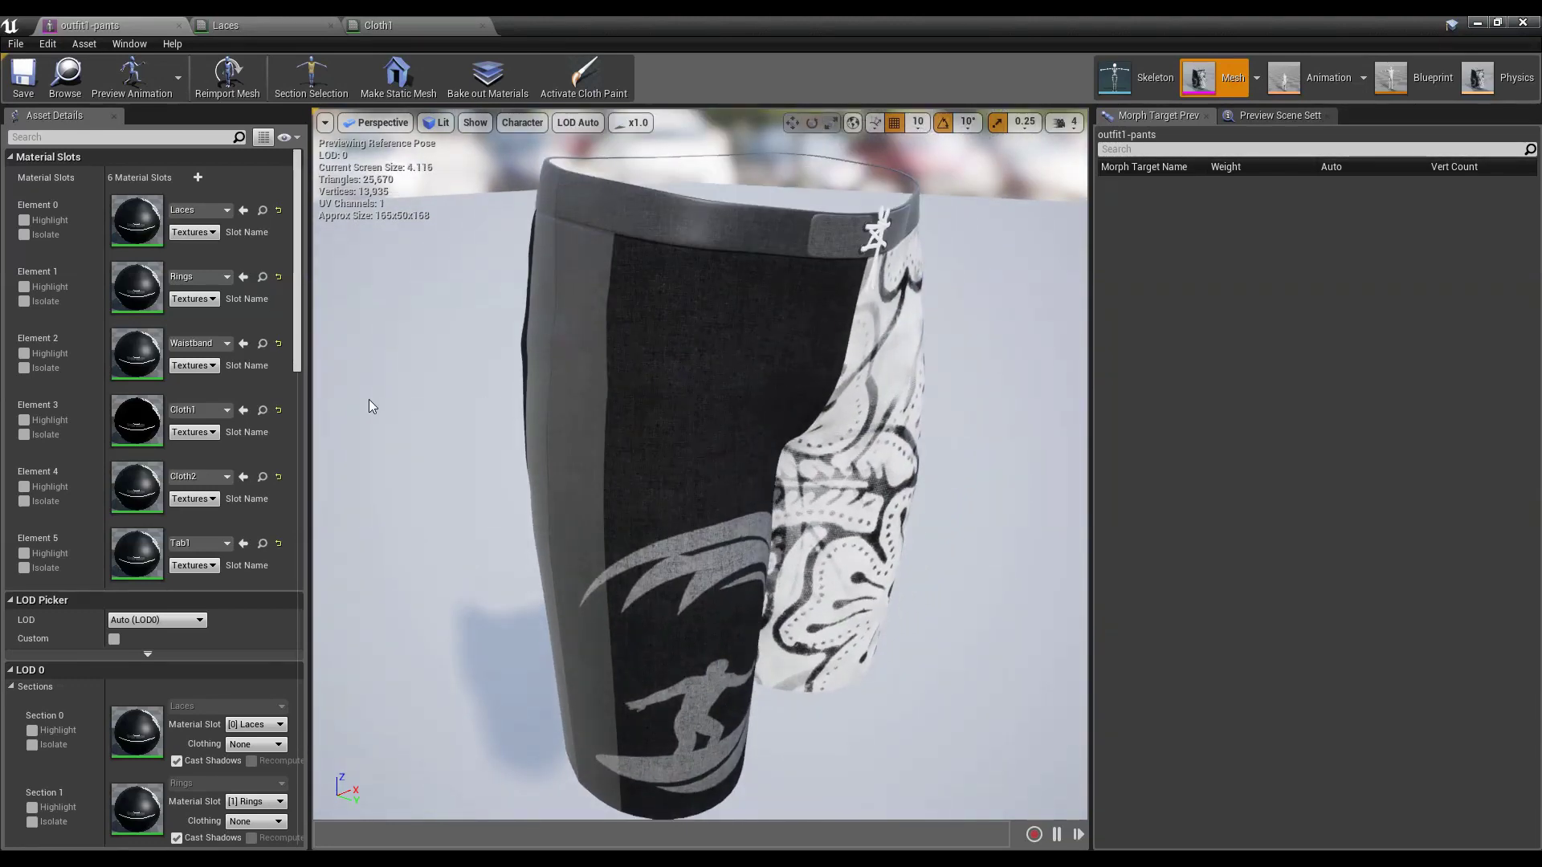
- Isolate and highlight the Cloth1 slot in turn to check which parts of the pants it covers
click(25, 437)
click(26, 437)
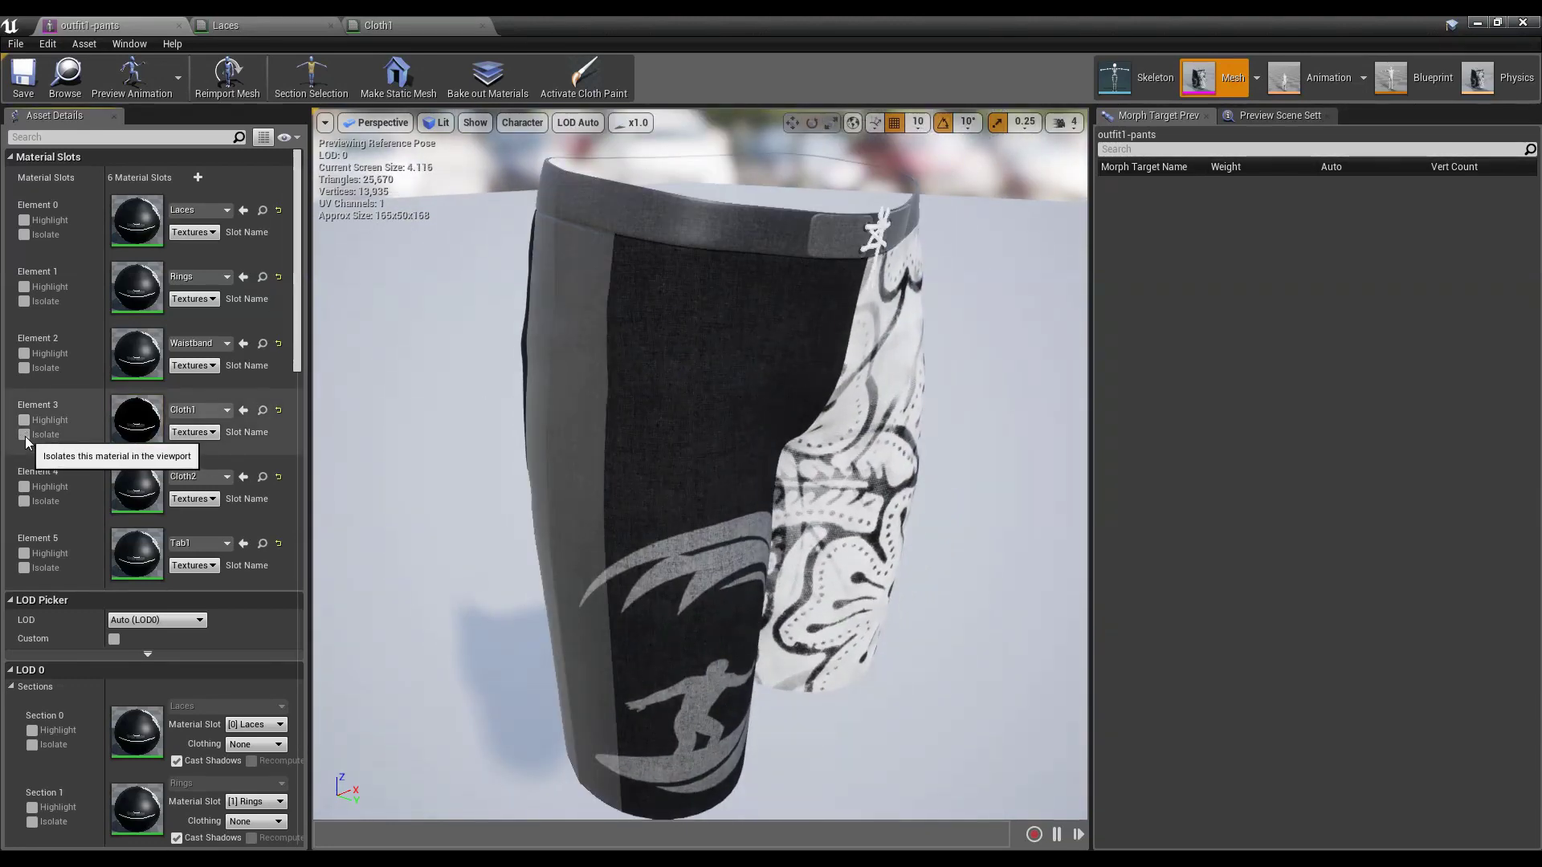
click(26, 437)
right_drag(536, 390, 590, 399)
drag(562, 394, 530, 382)
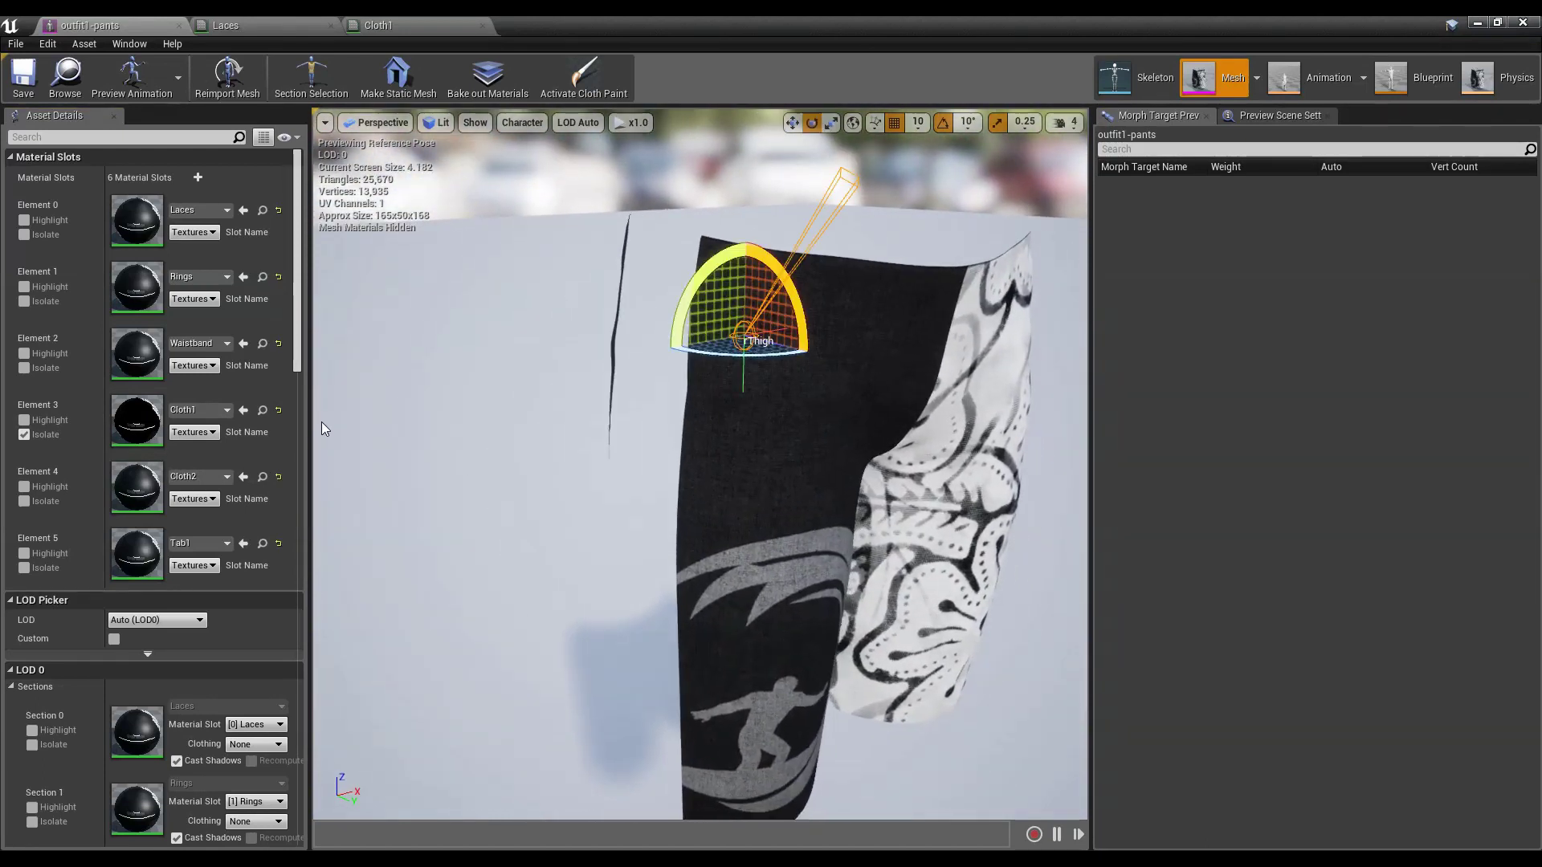
click(24, 435)
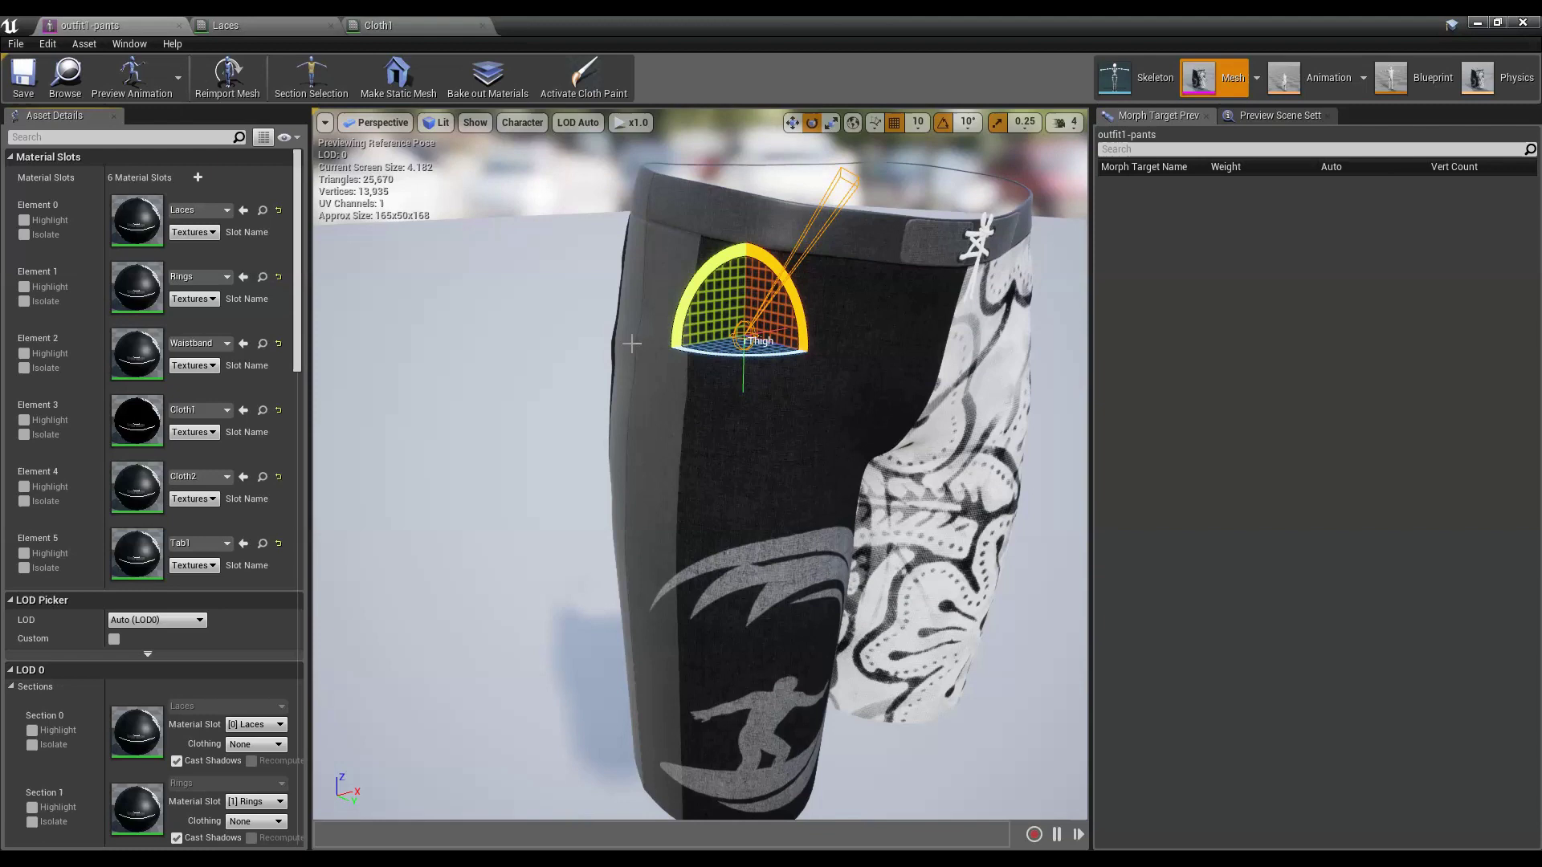
click(476, 388)
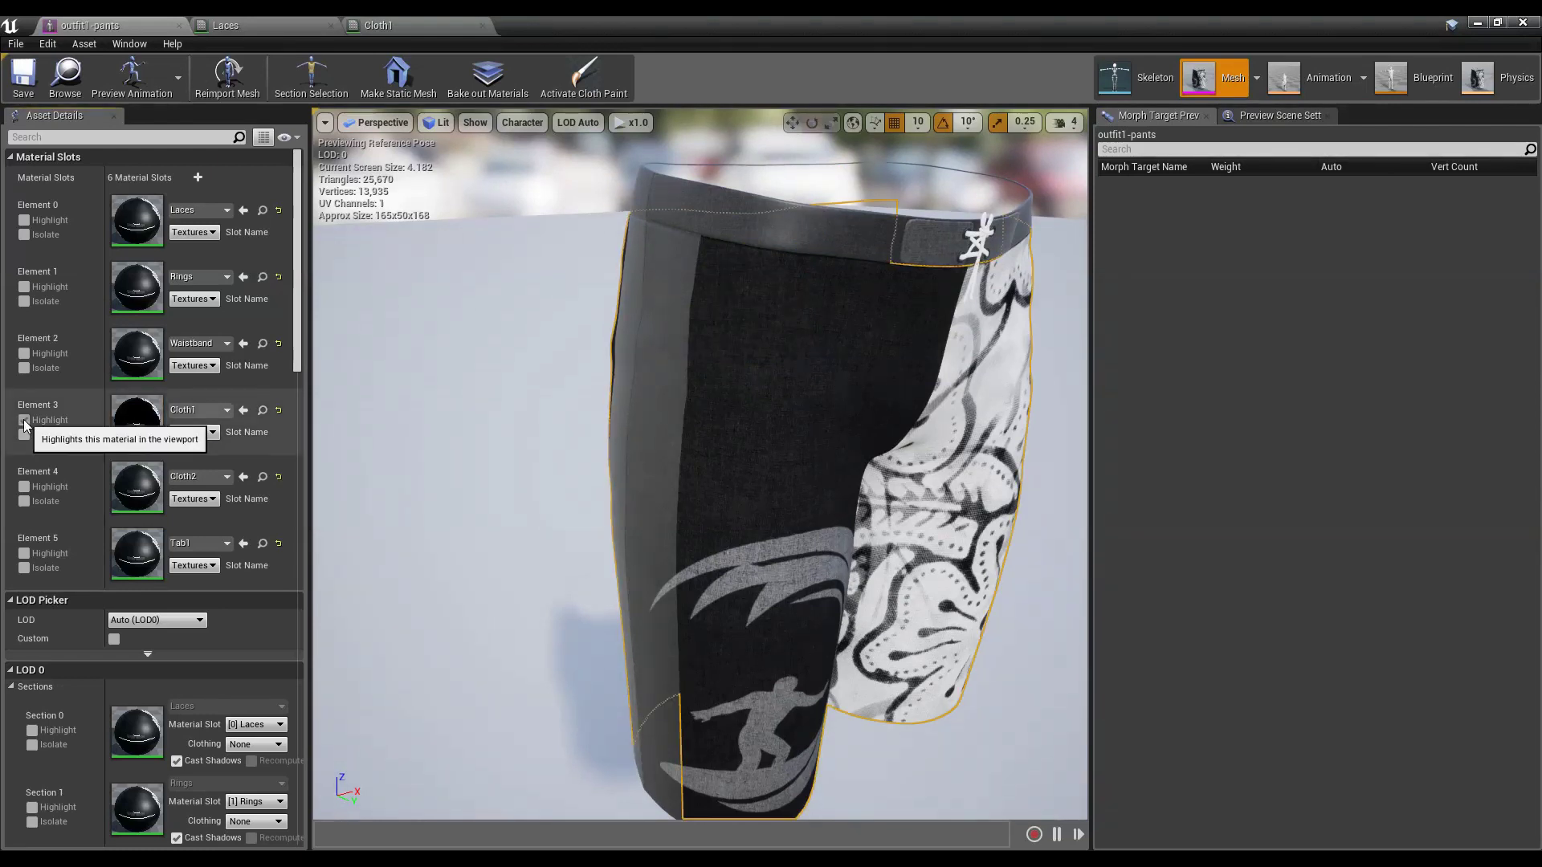
- Compare the Cloth1 fabric with the side panel and waistband of the pants from different angles
alt+drag(716, 294, 755, 290)
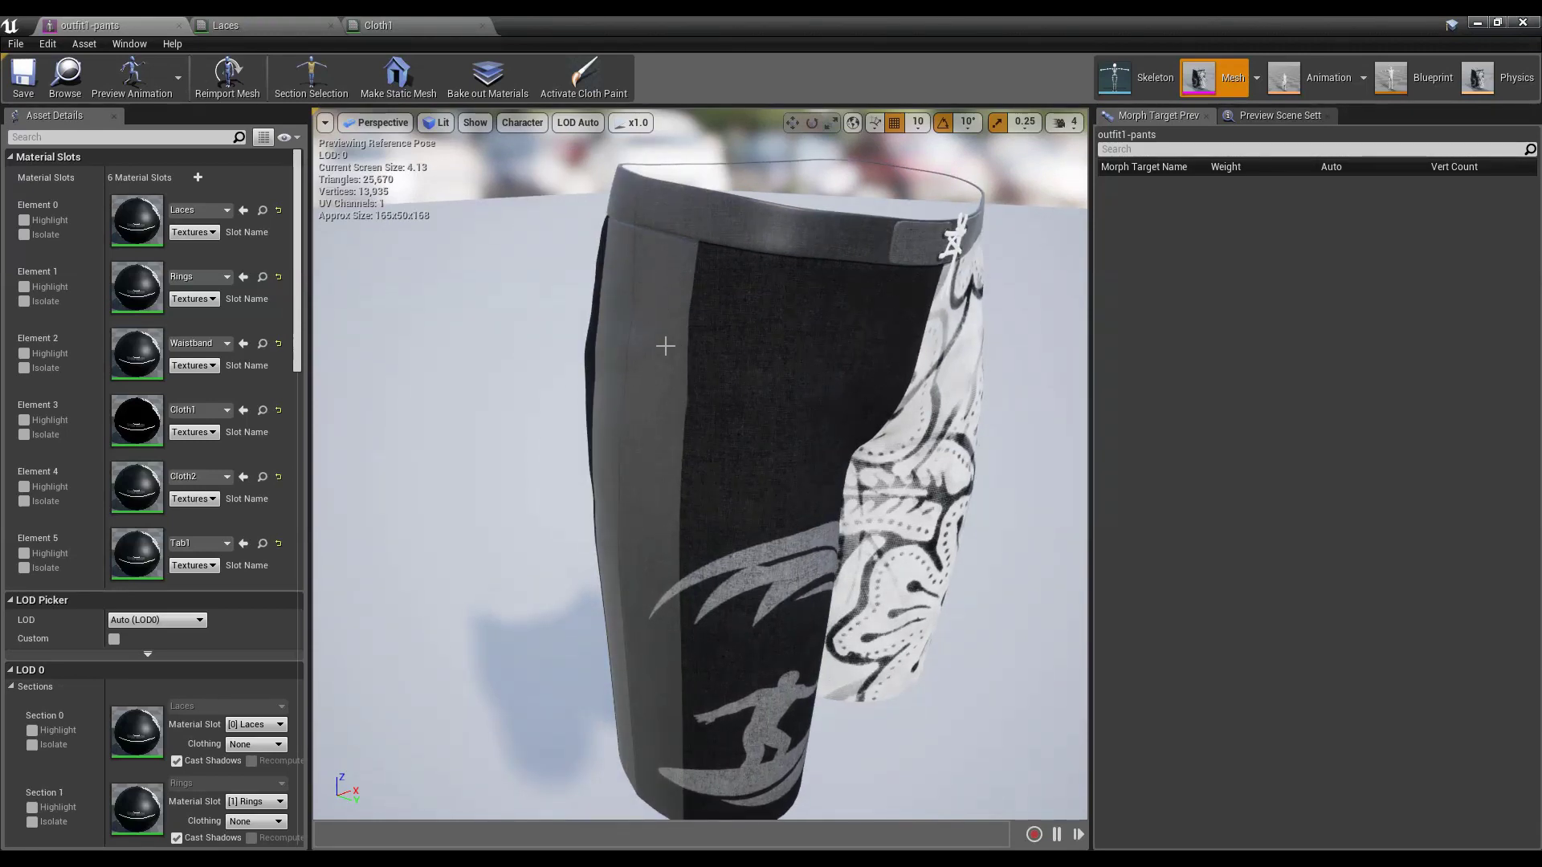
mouse_move(544, 398)
mouse_down()
mouse_move(522, 398)
mouse_move(543, 398)
mouse_up()
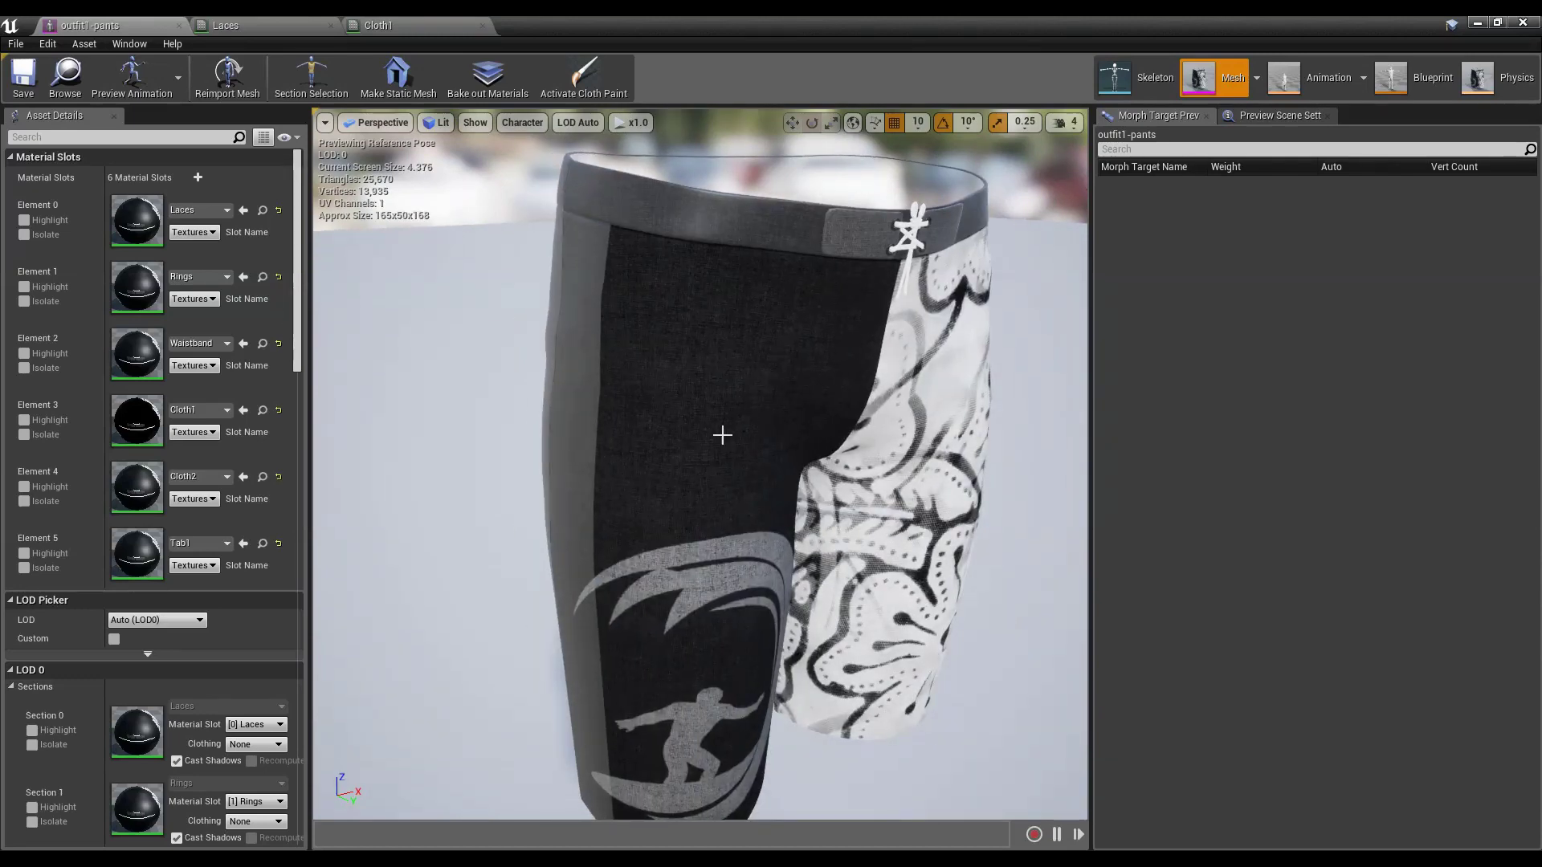
right_drag(722, 392, 687, 385)
mouse_move(736, 392)
middle_down()
mouse_move(795, 393)
mouse_move(735, 385)
middle_up()
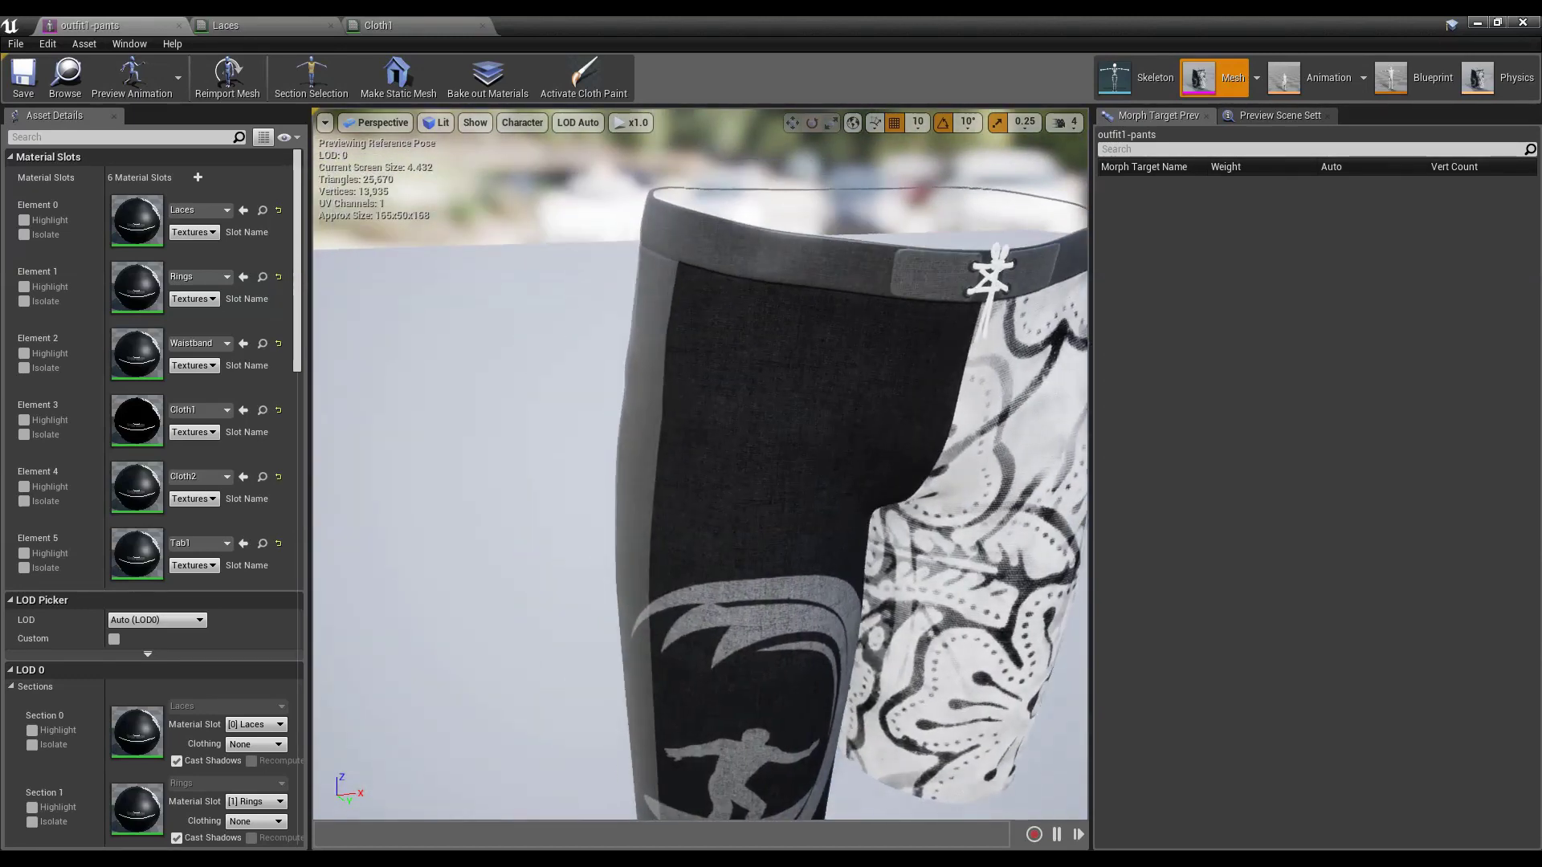
right_drag(735, 390, 751, 391)
drag(715, 391, 592, 361)
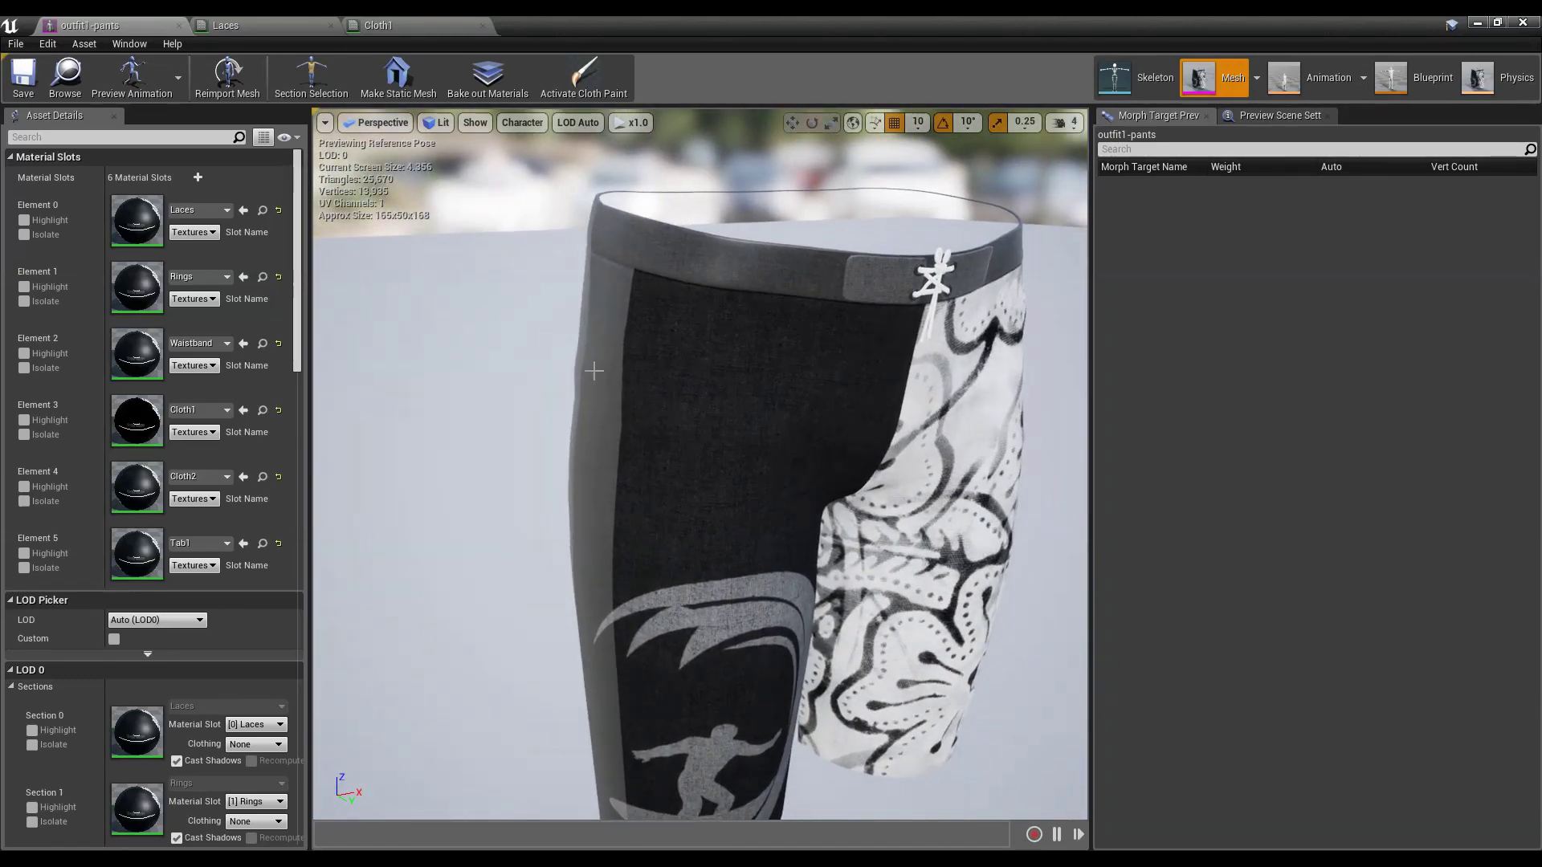
- Copy Cloth1's sSUShortsS, sSUShortsB and OneMinus nodes into the Laces material, connect them to Specular and Roughness, and save
double_click(138, 421)
drag(514, 427, 826, 610)
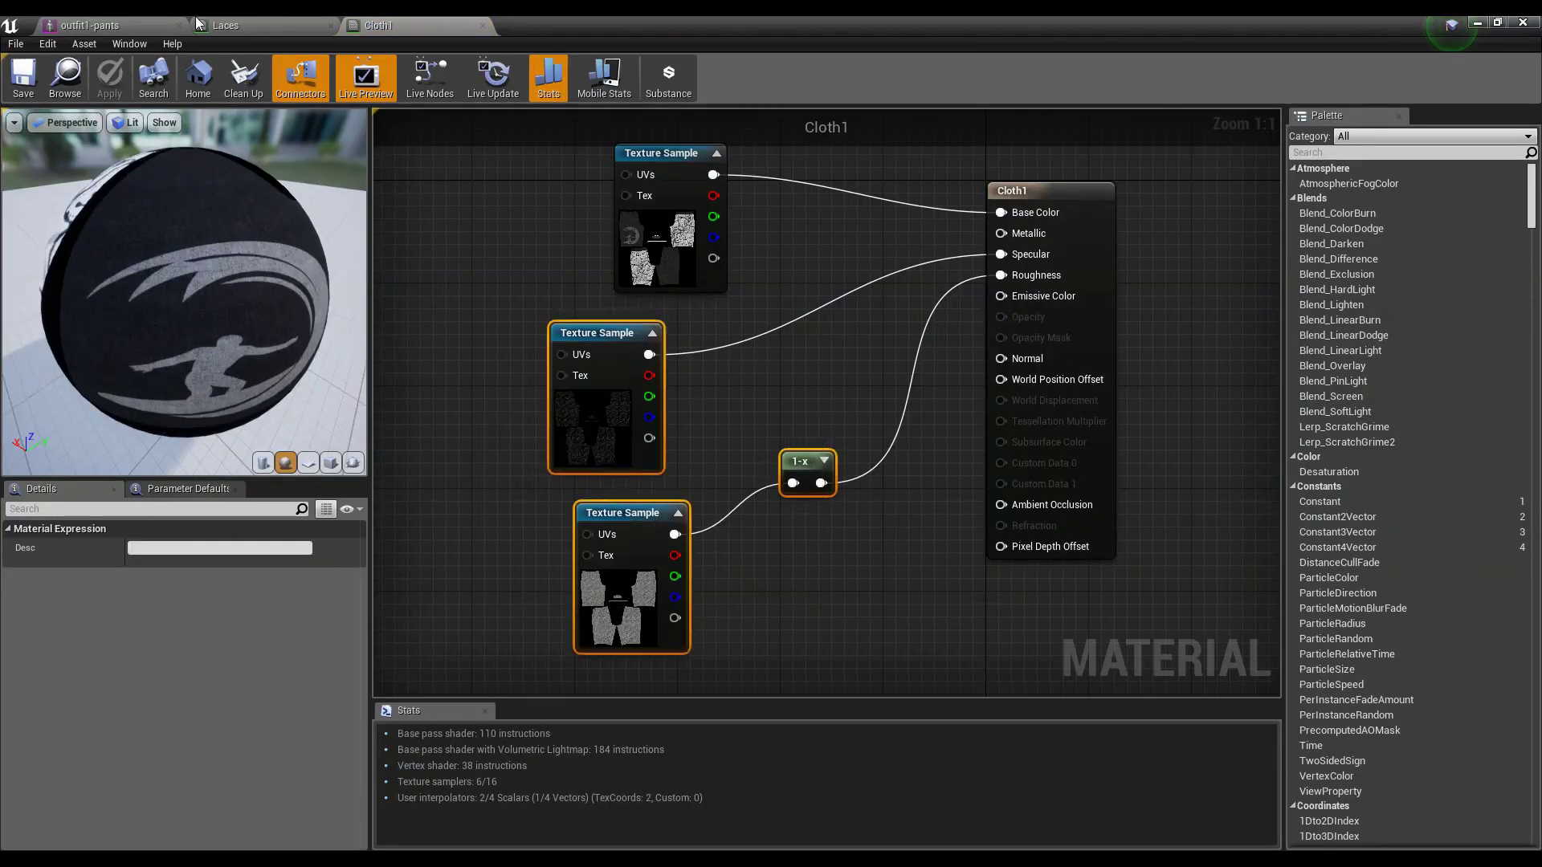
click(143, 27)
double_click(138, 236)
click(609, 462)
key(ctrl+v)
right_drag(676, 419, 715, 387)
drag(618, 369, 971, 295)
drag(790, 497, 969, 315)
right_drag(772, 380, 808, 385)
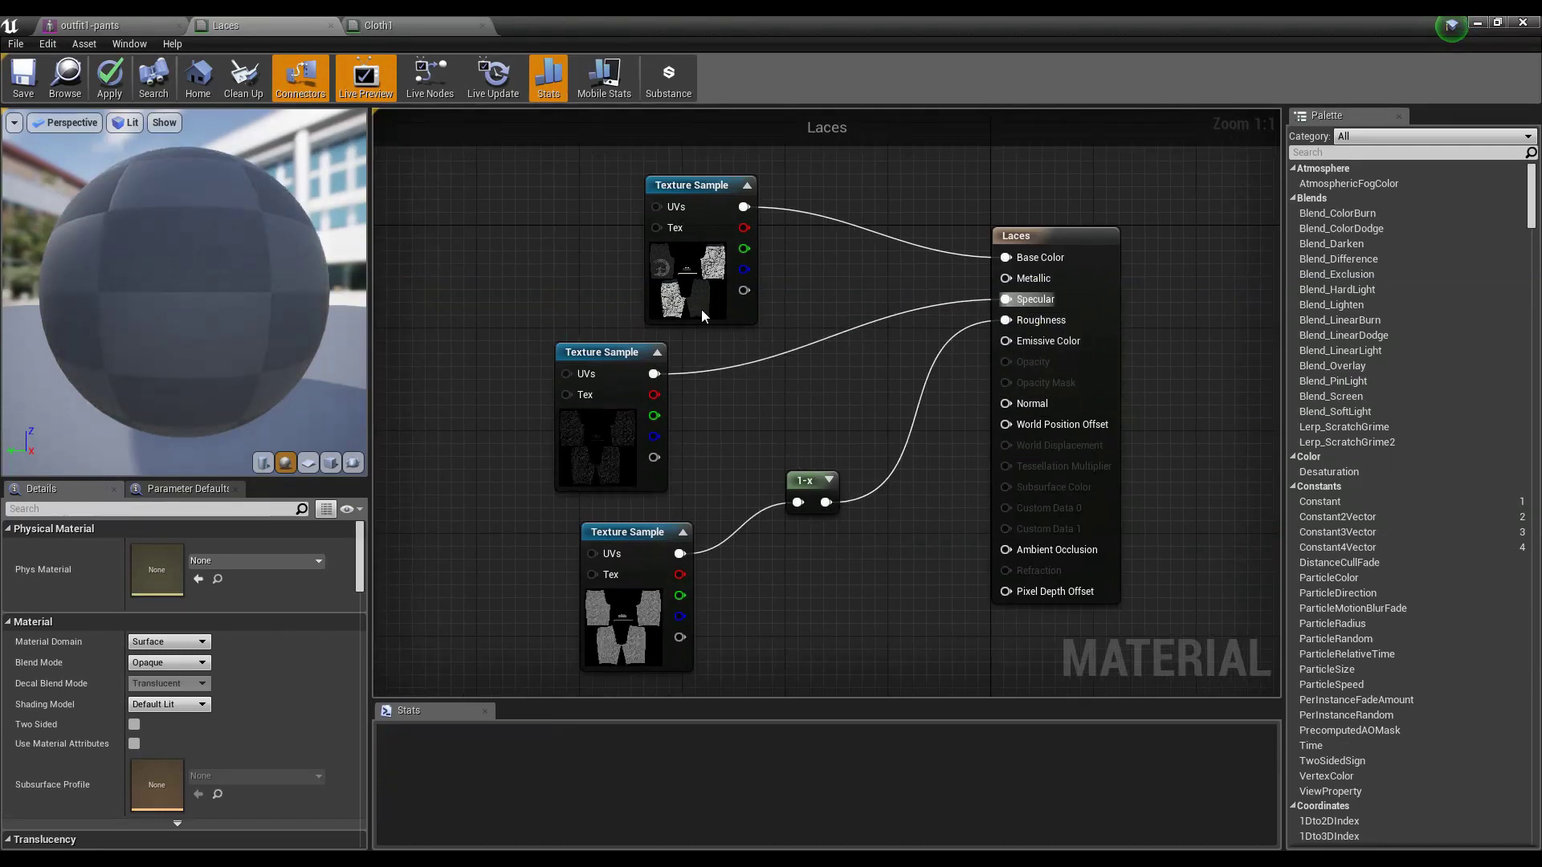
key(ctrl+s)
- Return to the outfit1-pants mesh and open its Rings material
click(88, 25)
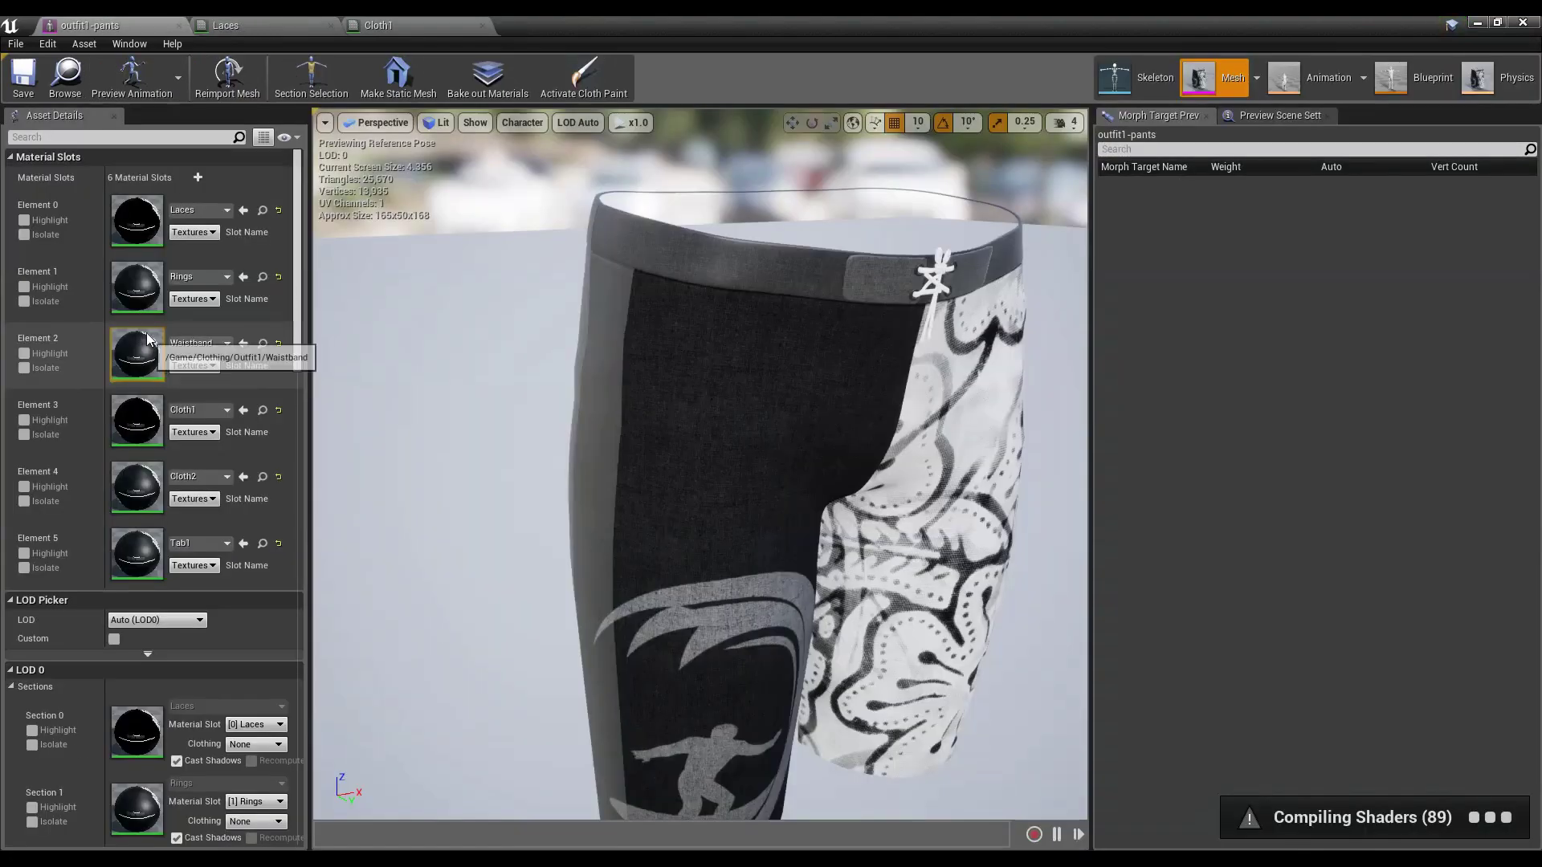
double_click(137, 287)
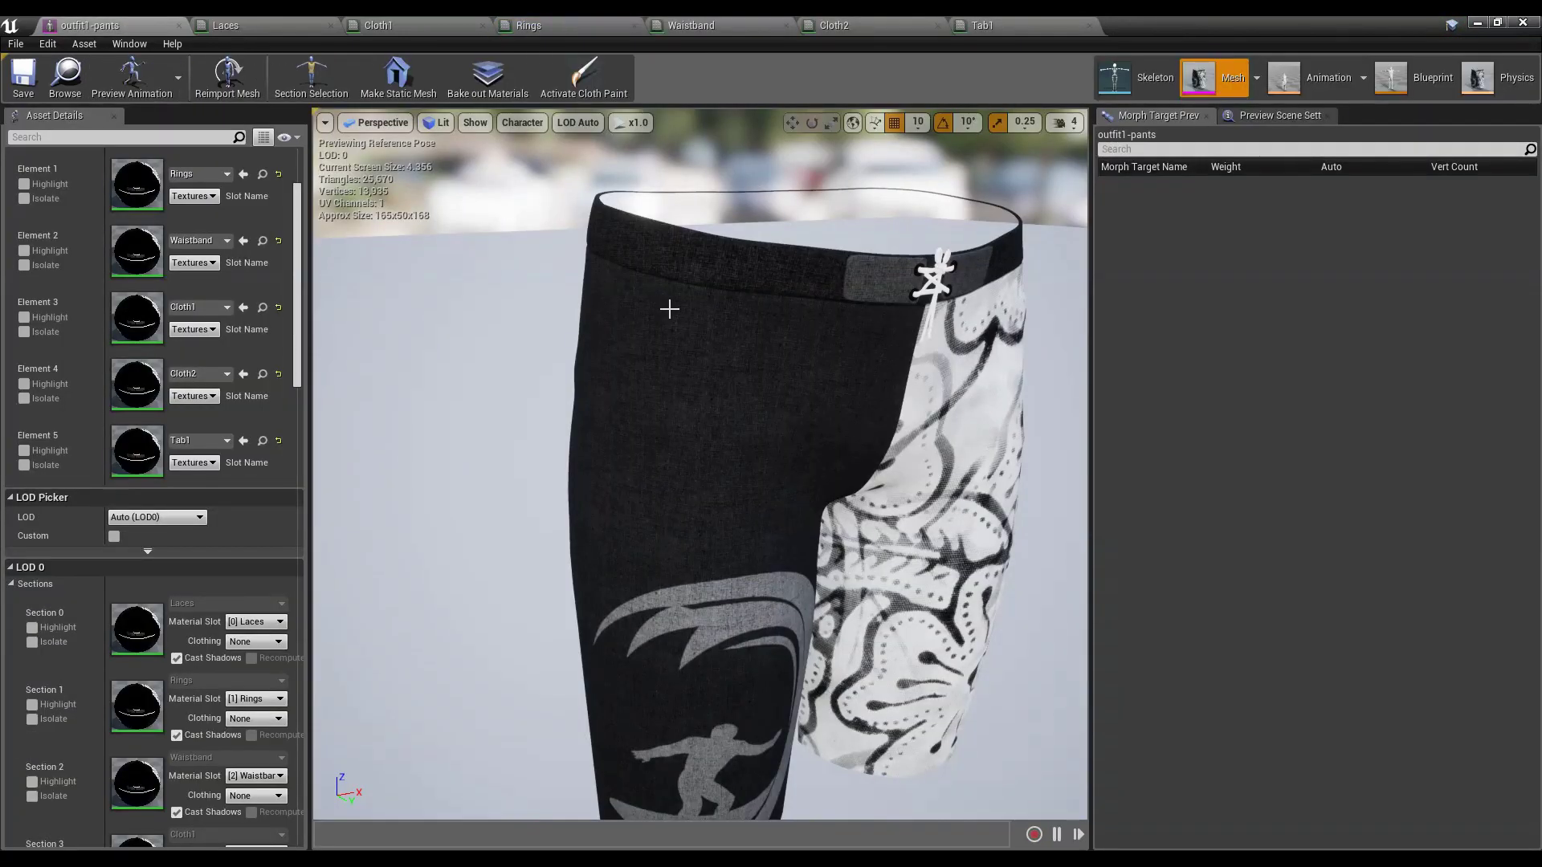
- Examine the pants with all material slots updated, viewing the waistband, side panel and both legs from different angles
alt+drag(670, 310, 627, 322)
right_drag(804, 474, 610, 458)
click(805, 475)
right_drag(805, 474, 885, 488)
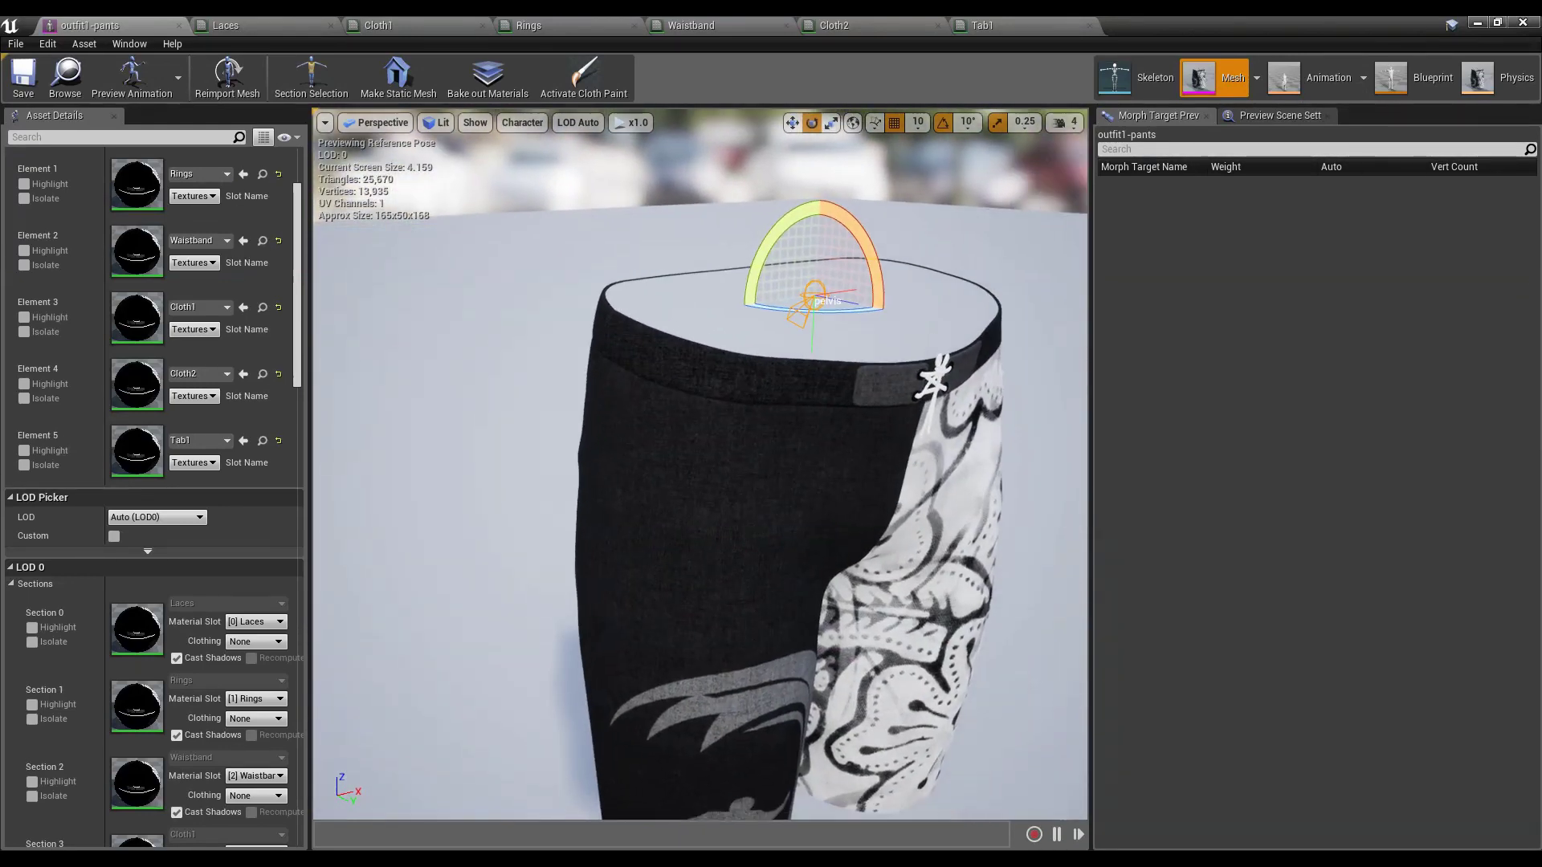
drag(816, 425, 813, 446)
middle_drag(813, 445, 869, 522)
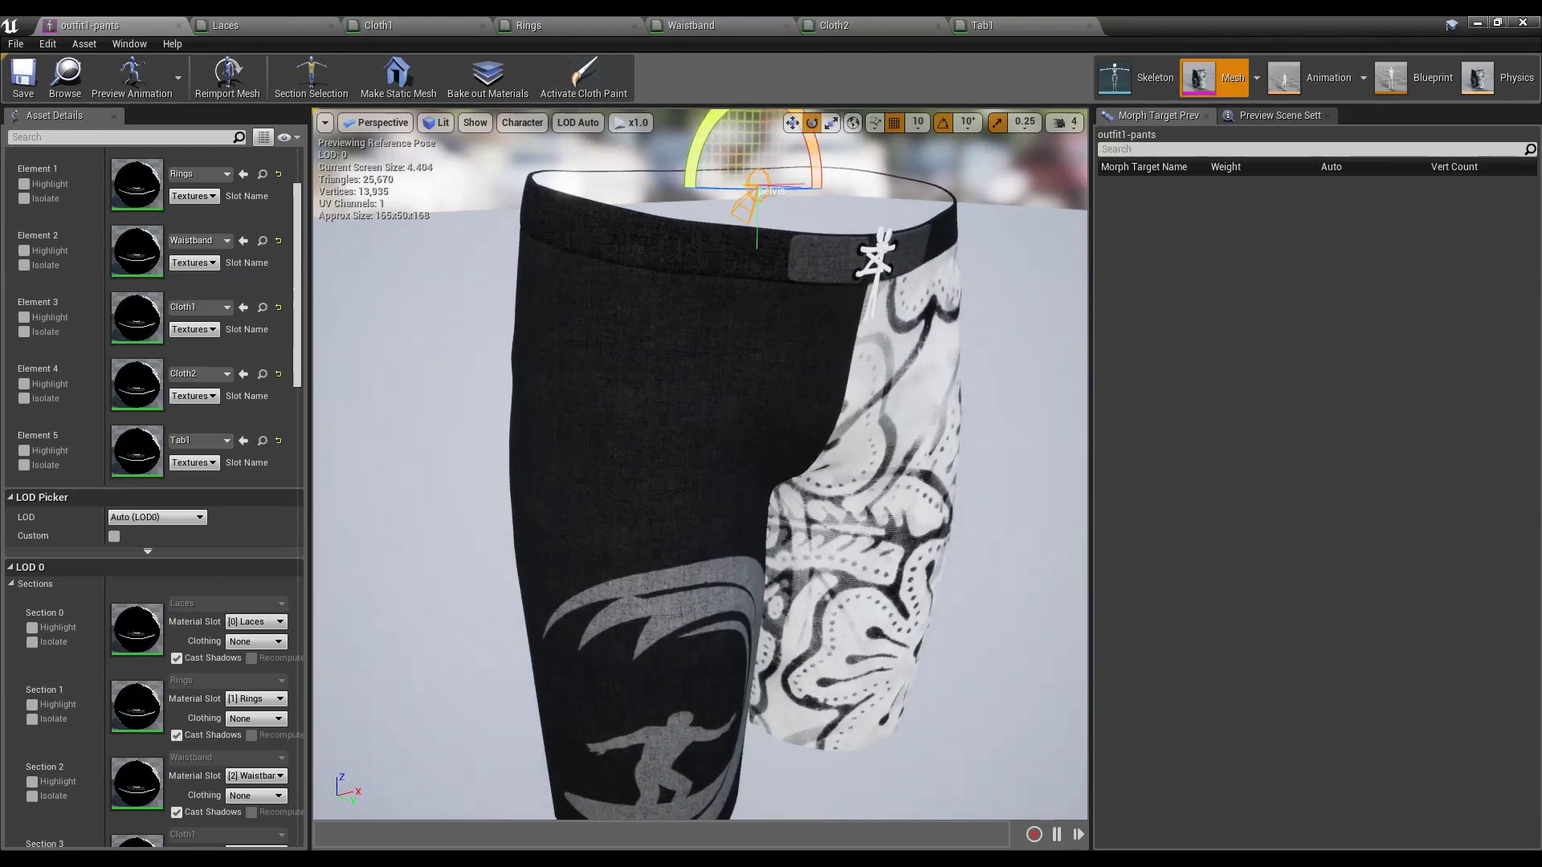
- Return to the ThirdPersonExampleMap level, start playing it, apply Outfit 1 to the character and close the outfit menu
click(1477, 24)
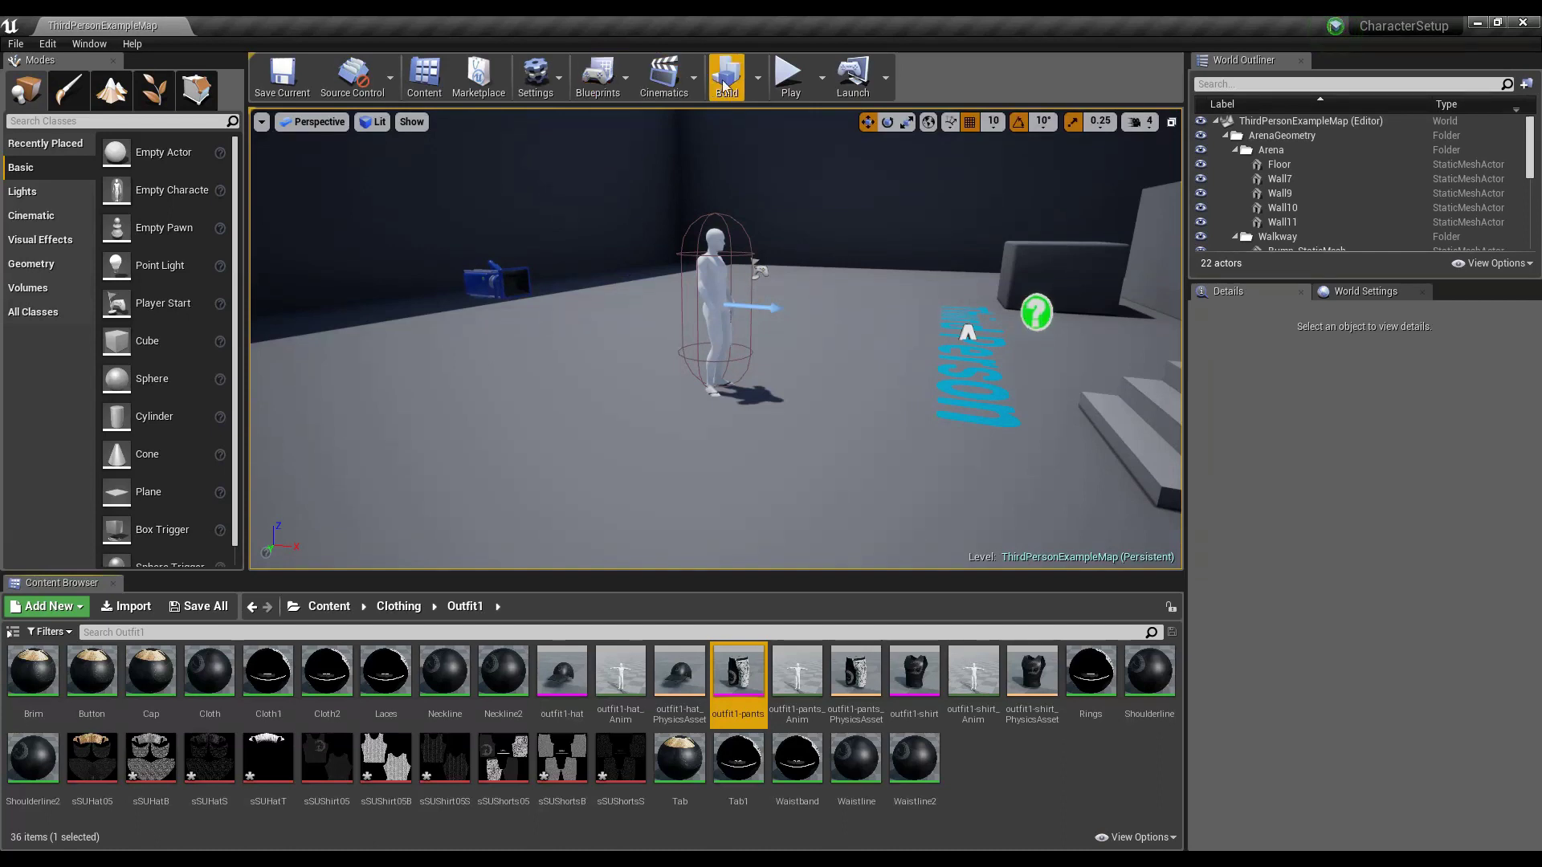
click(787, 74)
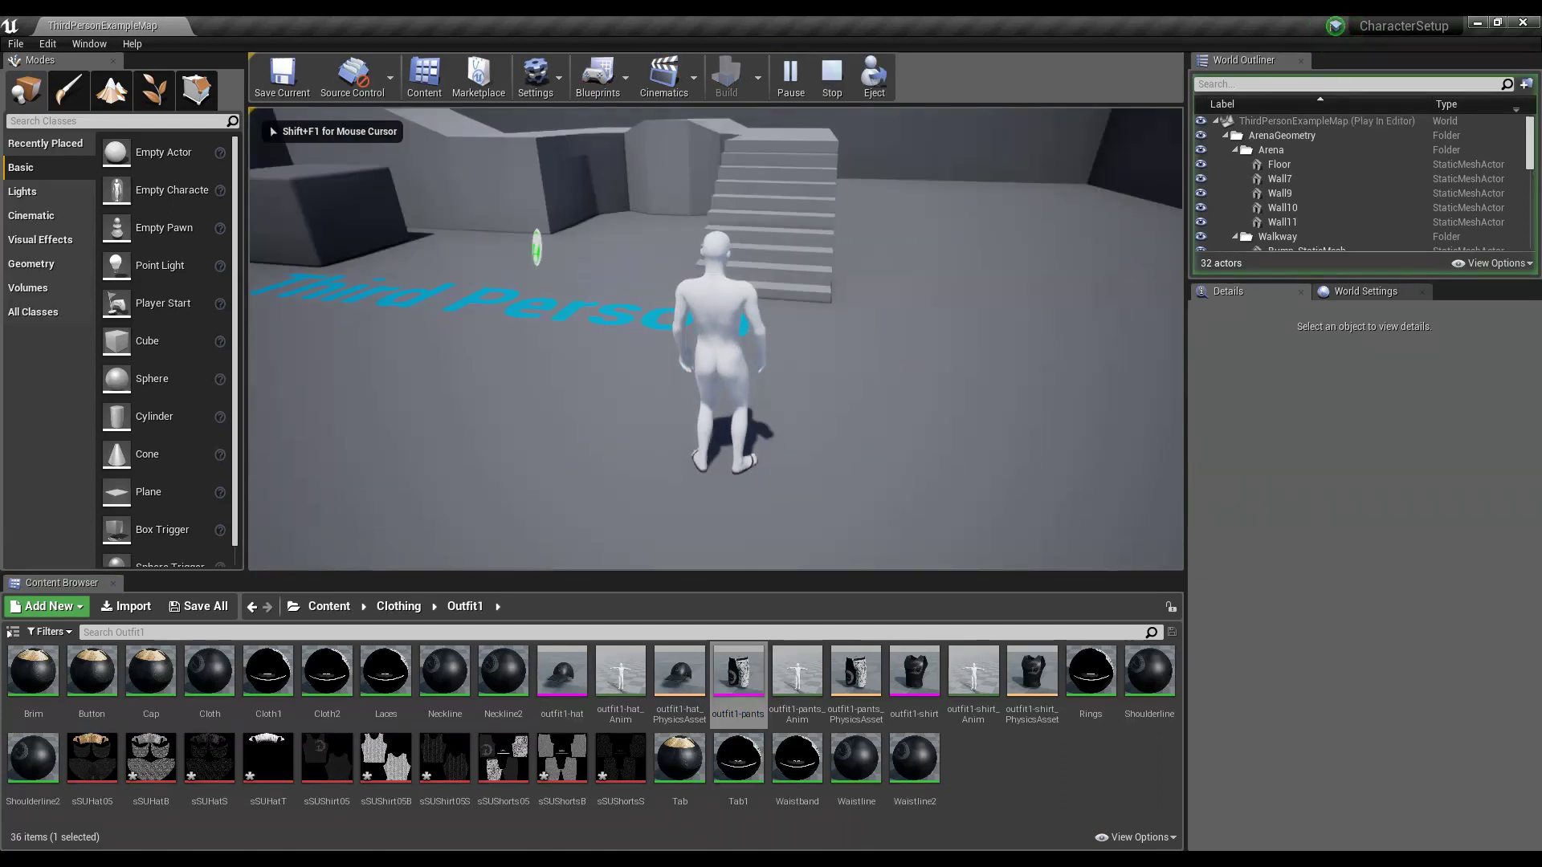
key(Tab)
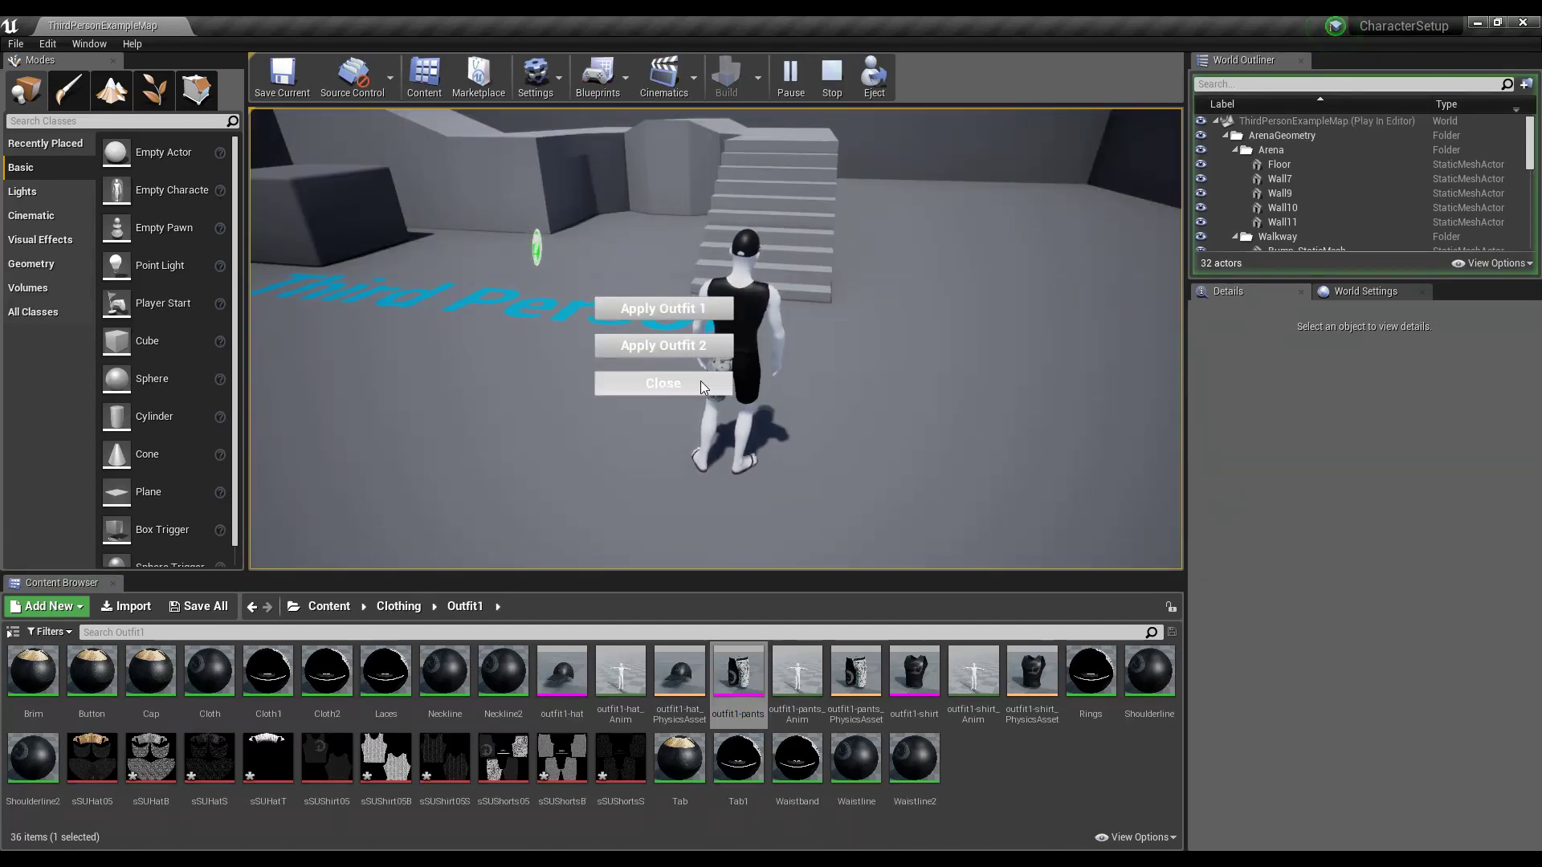
click(702, 386)
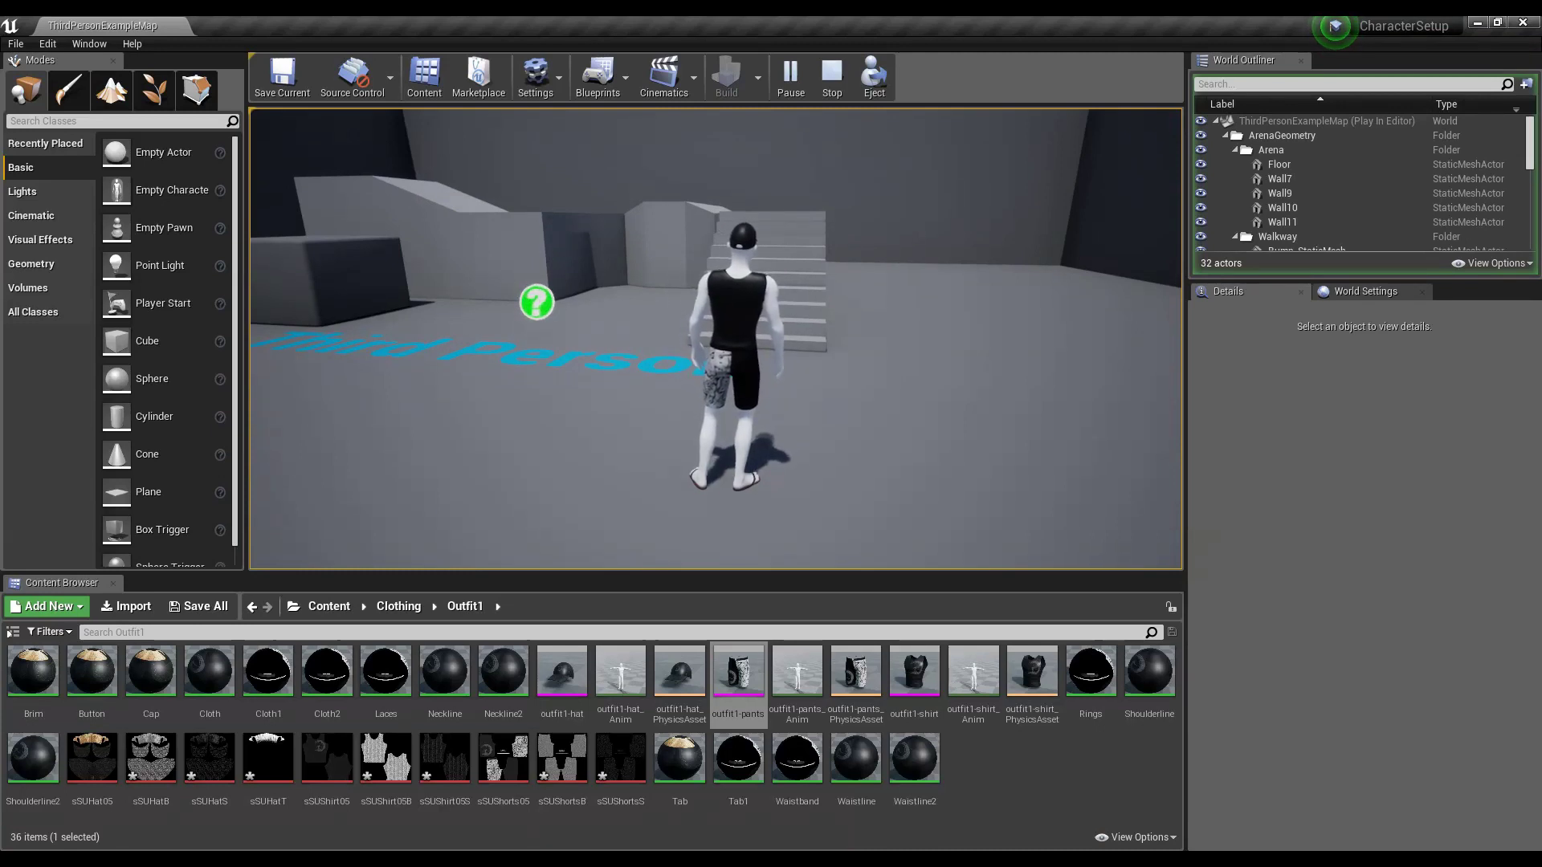
- Examine the dressed character's cap, shirt and shorts from the front, side and back in play, and end the play session
key(w)
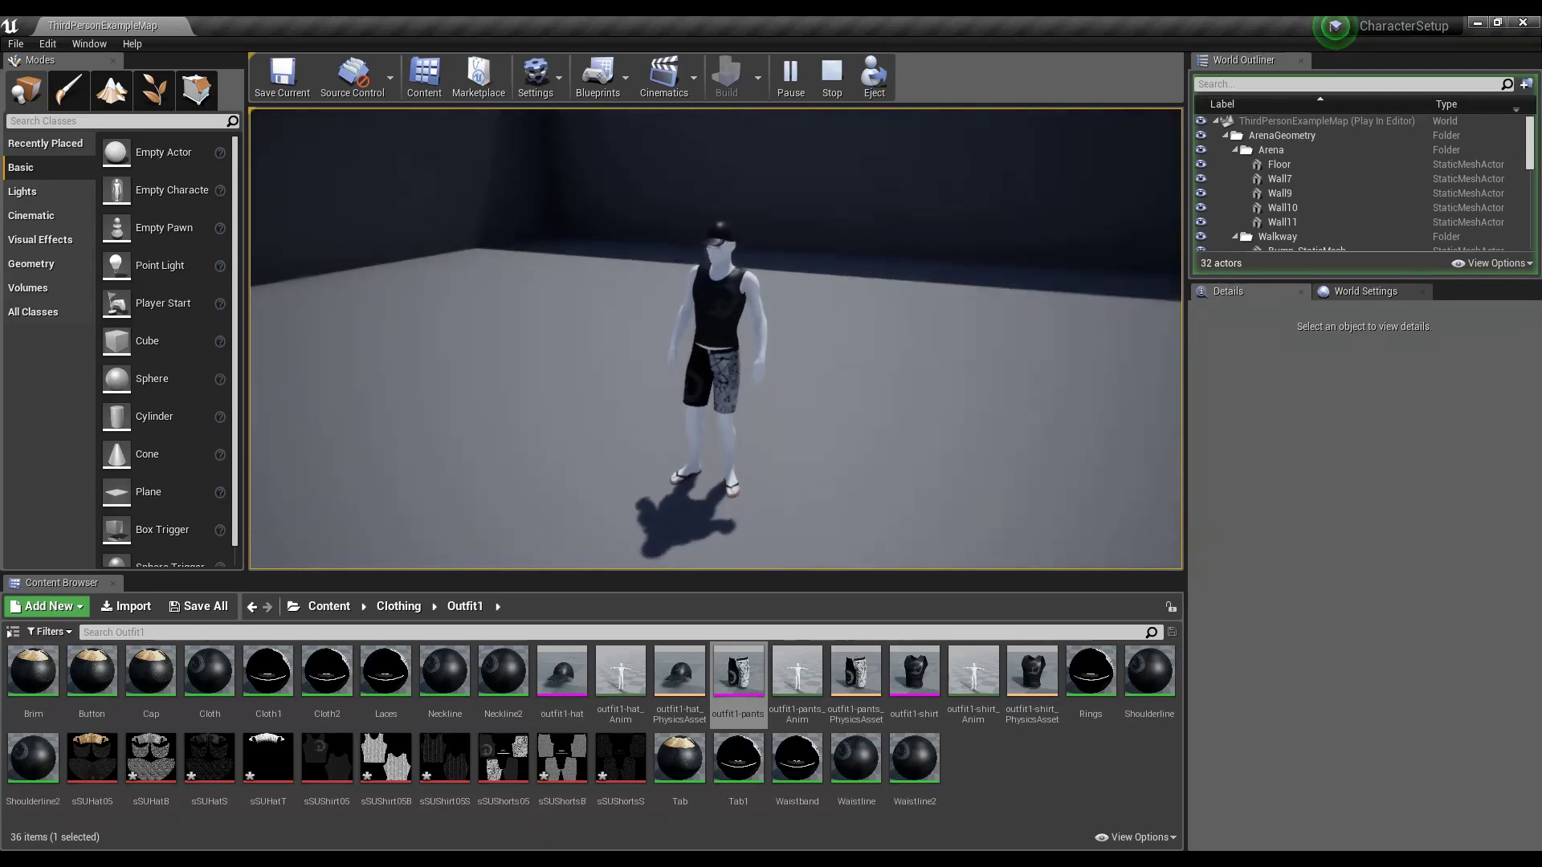
key(w)
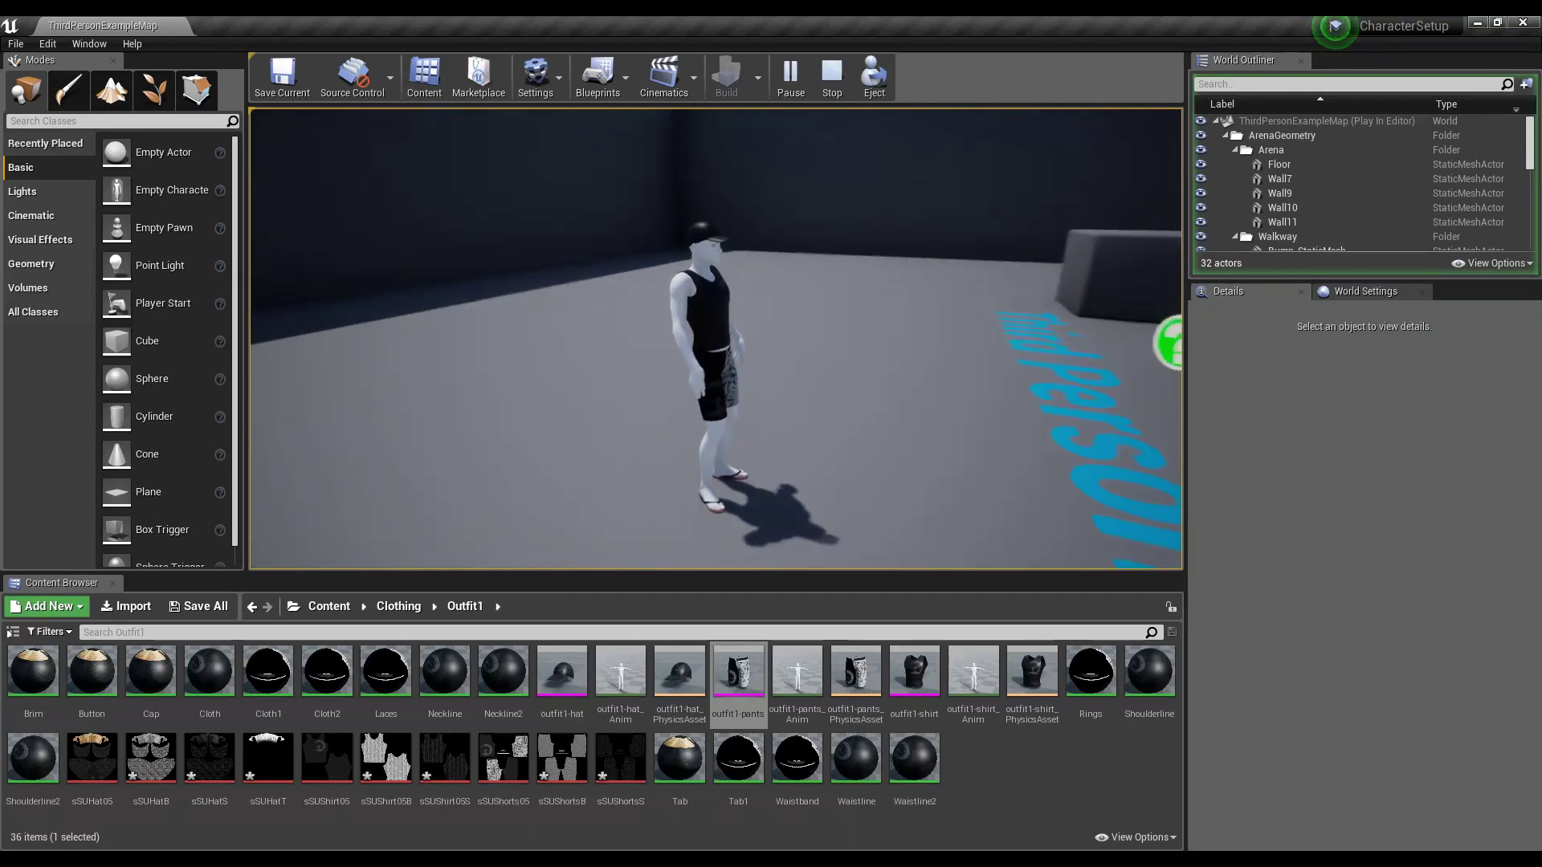
key(w)
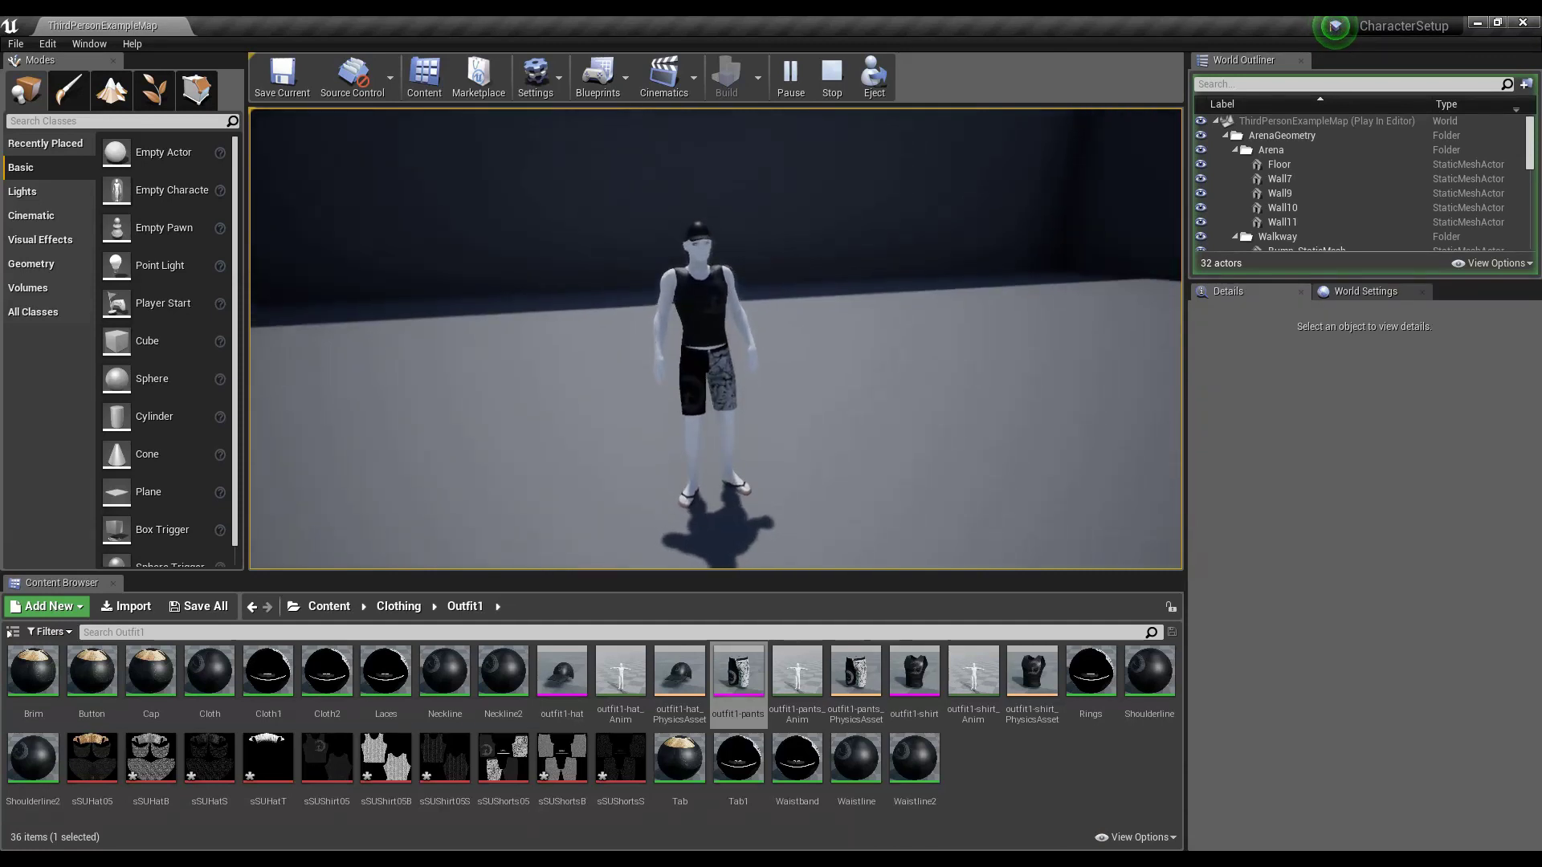
key(w)
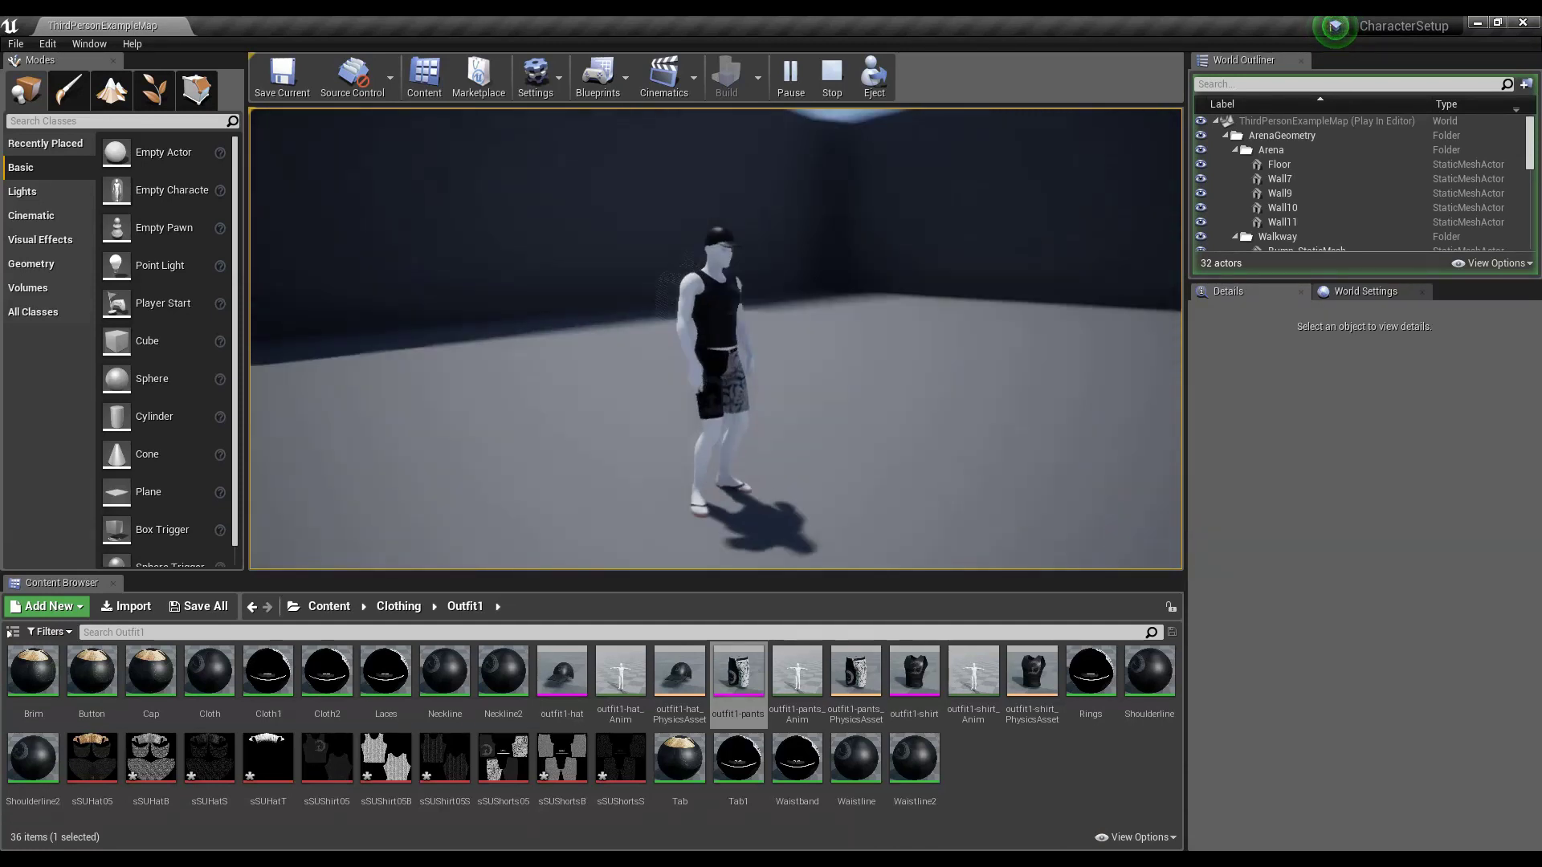
key(w)
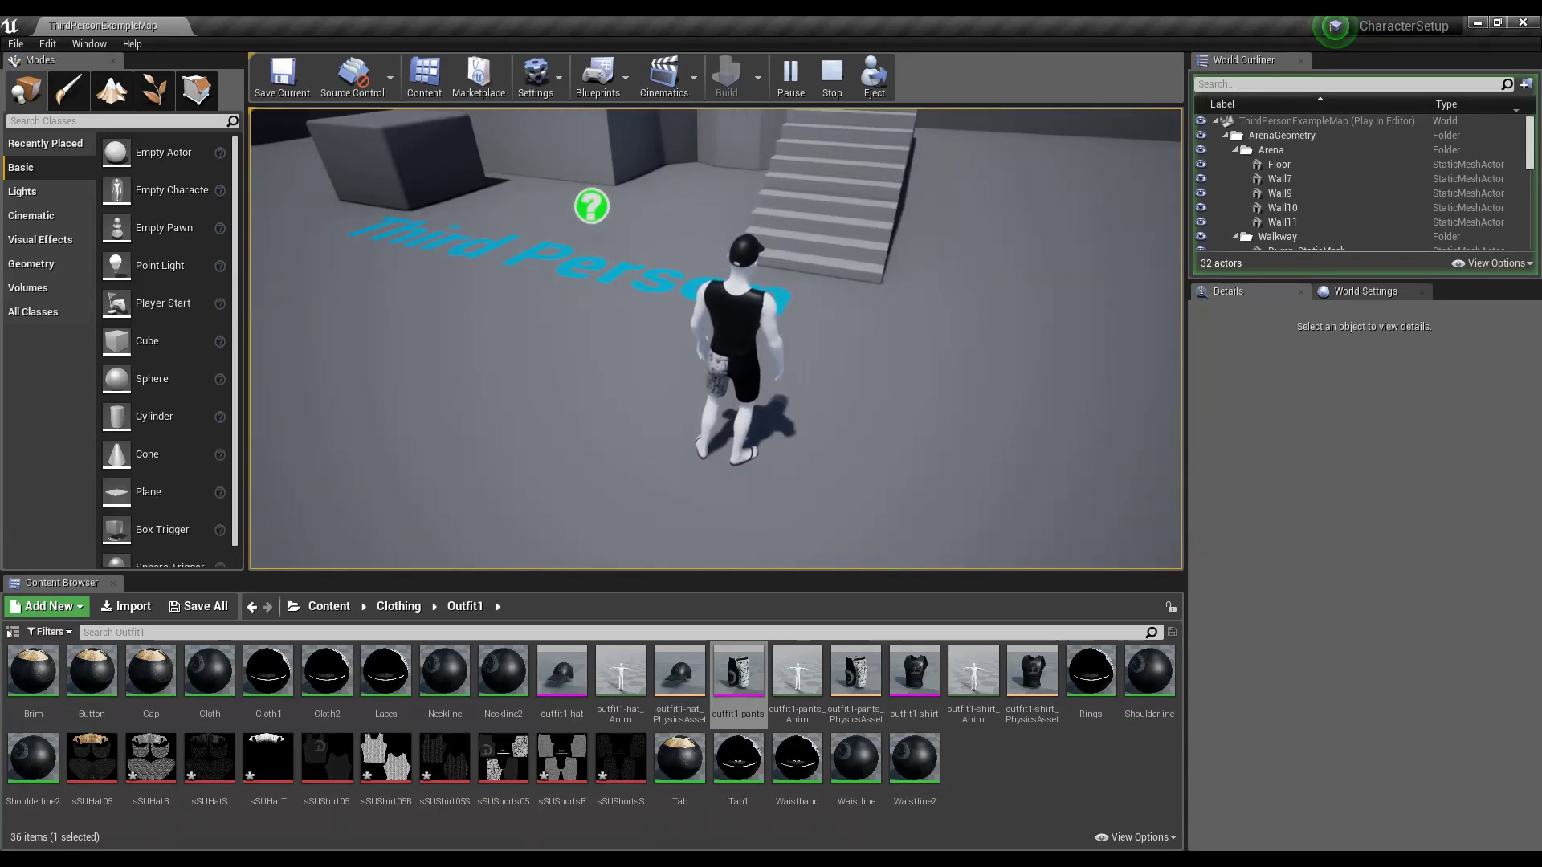
key(Escape)
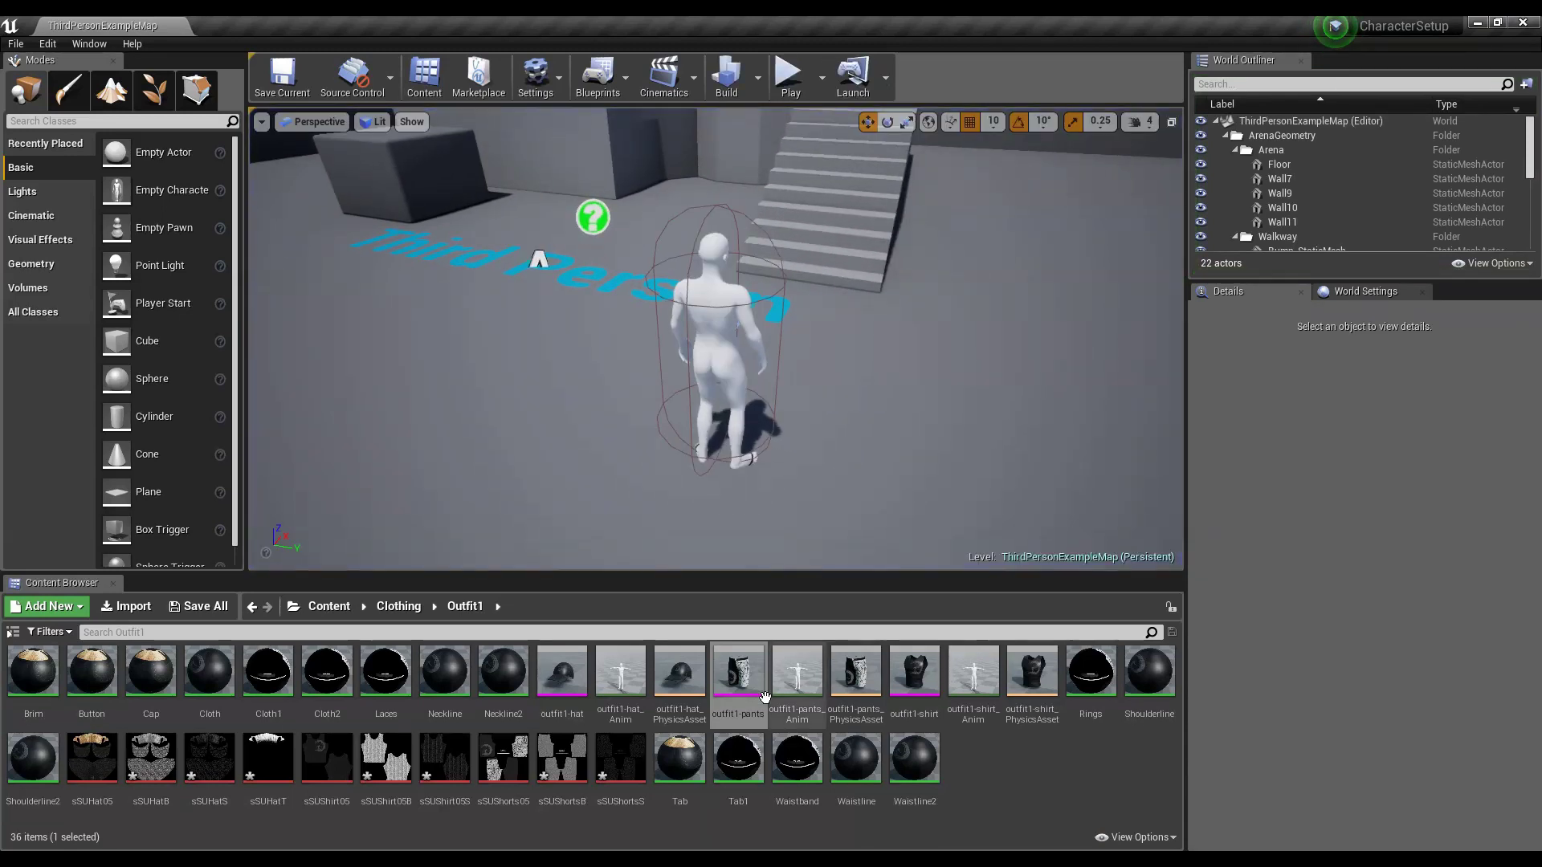
- Select the outfit1-shirt mesh and play the level again to check the shirt on the walking character
click(901, 672)
key(alt+p)
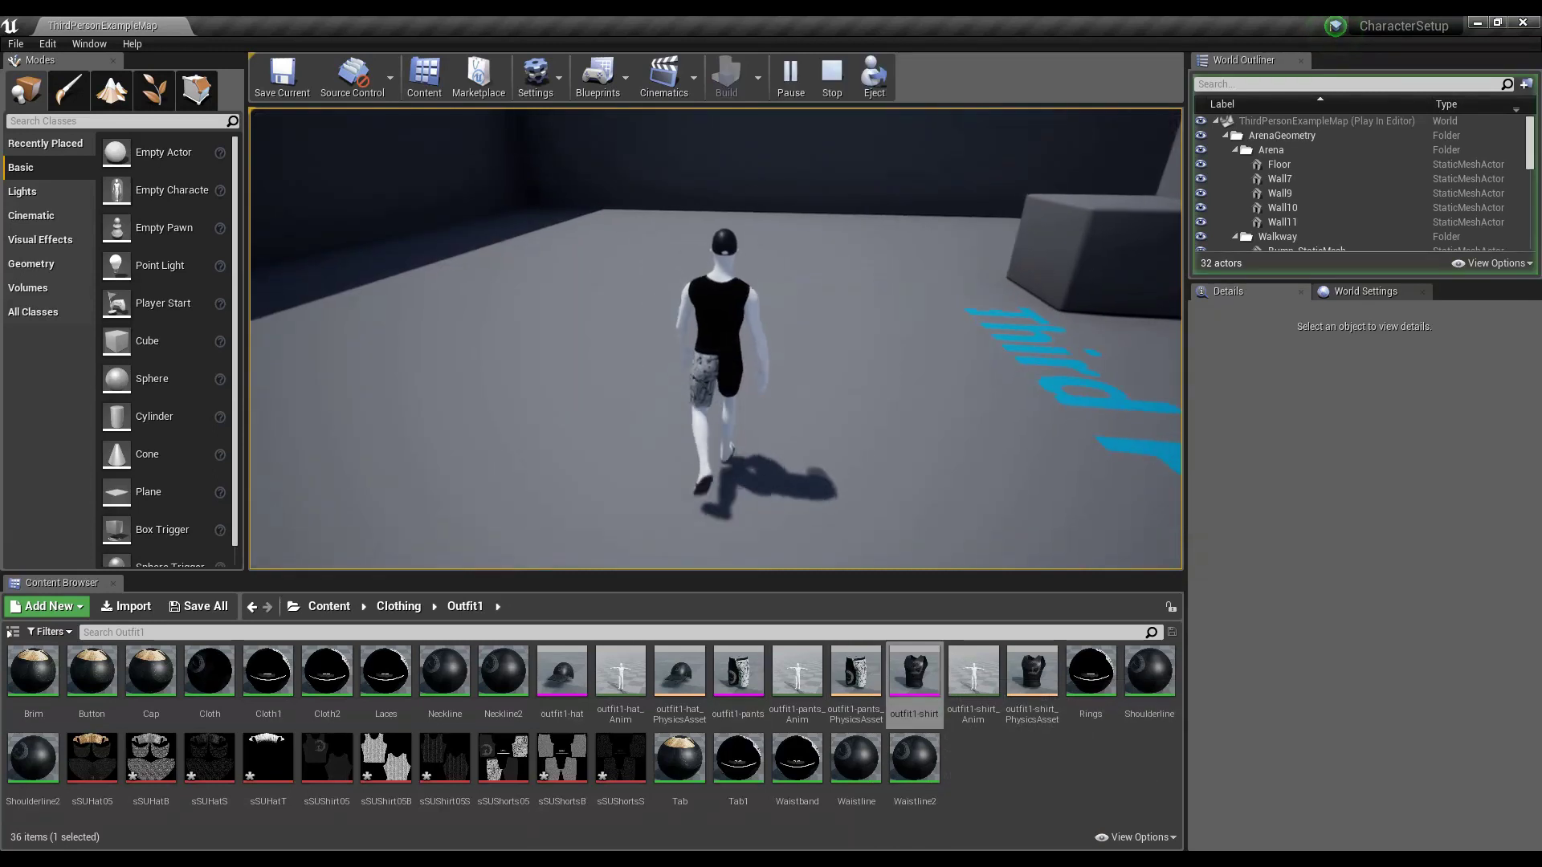